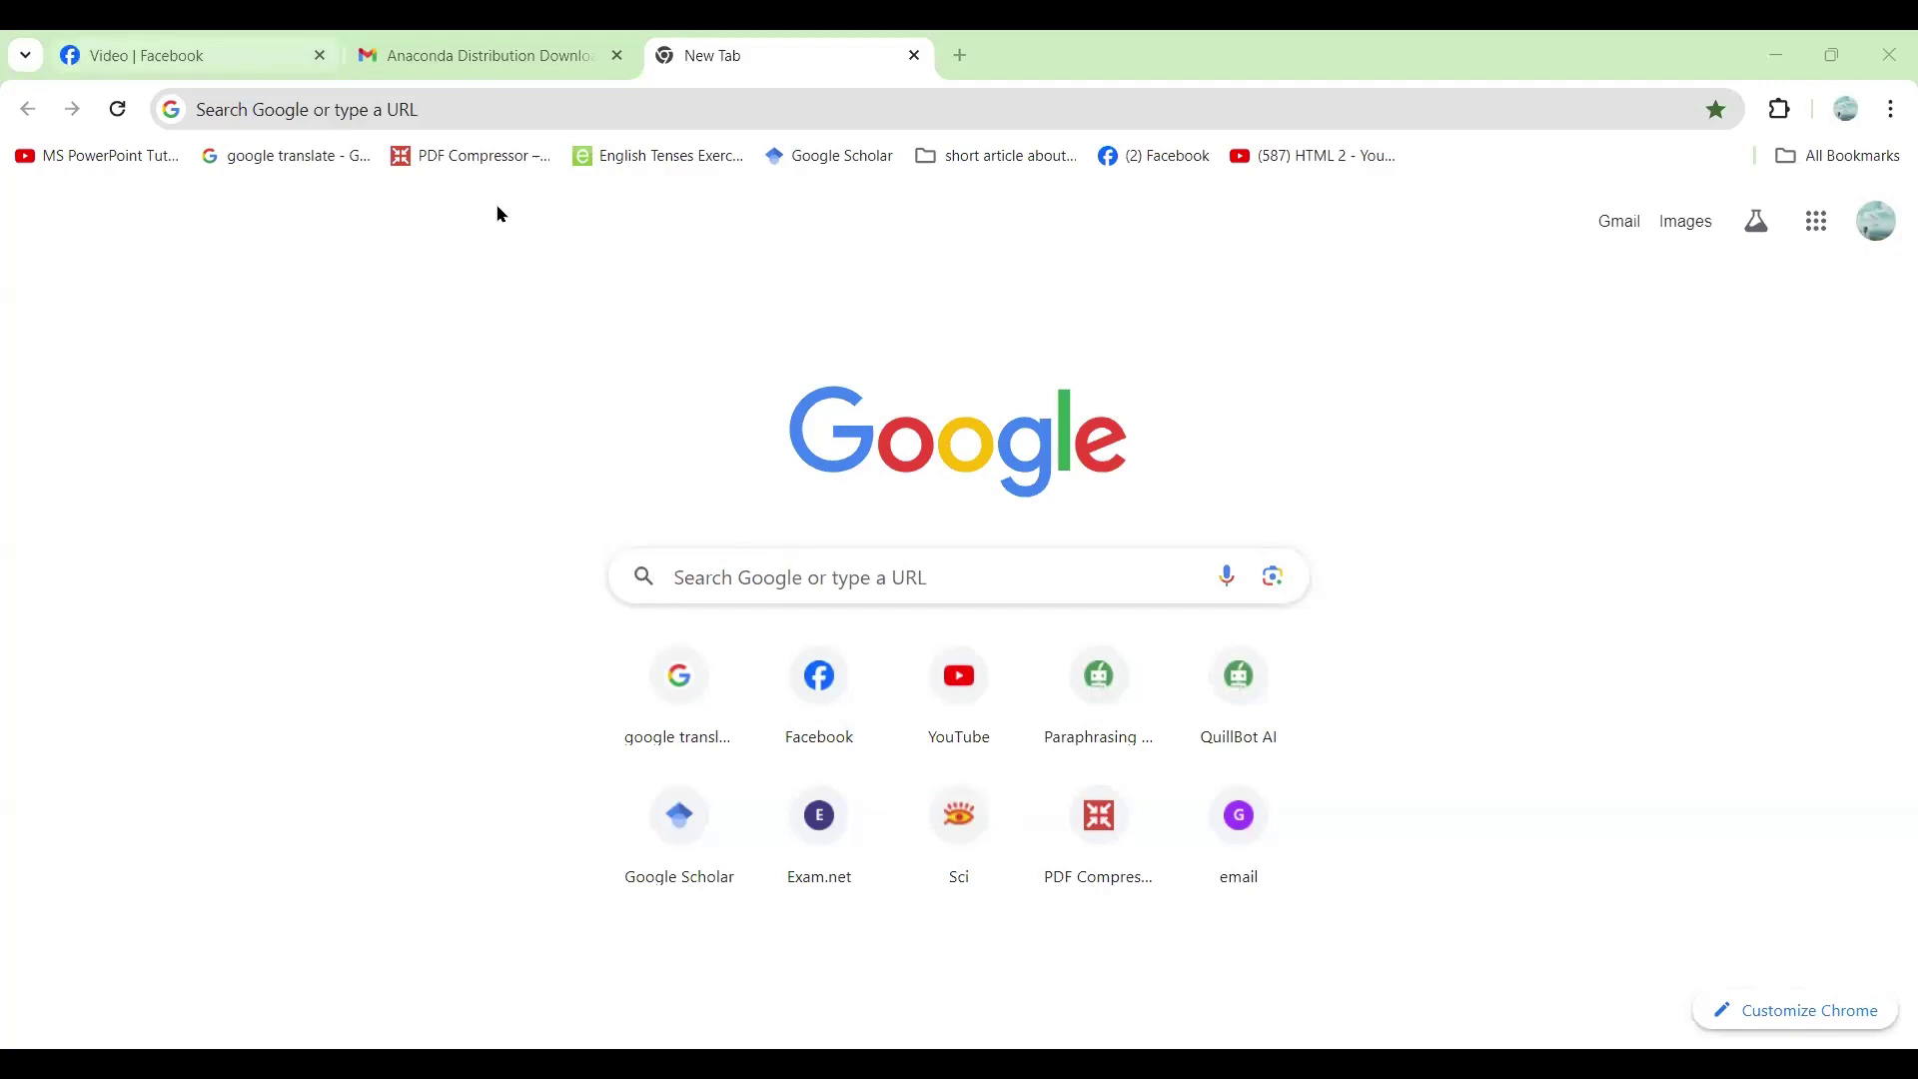
- Go to anaconda.com and open its free download page for the Anaconda Distribution
click(454, 122)
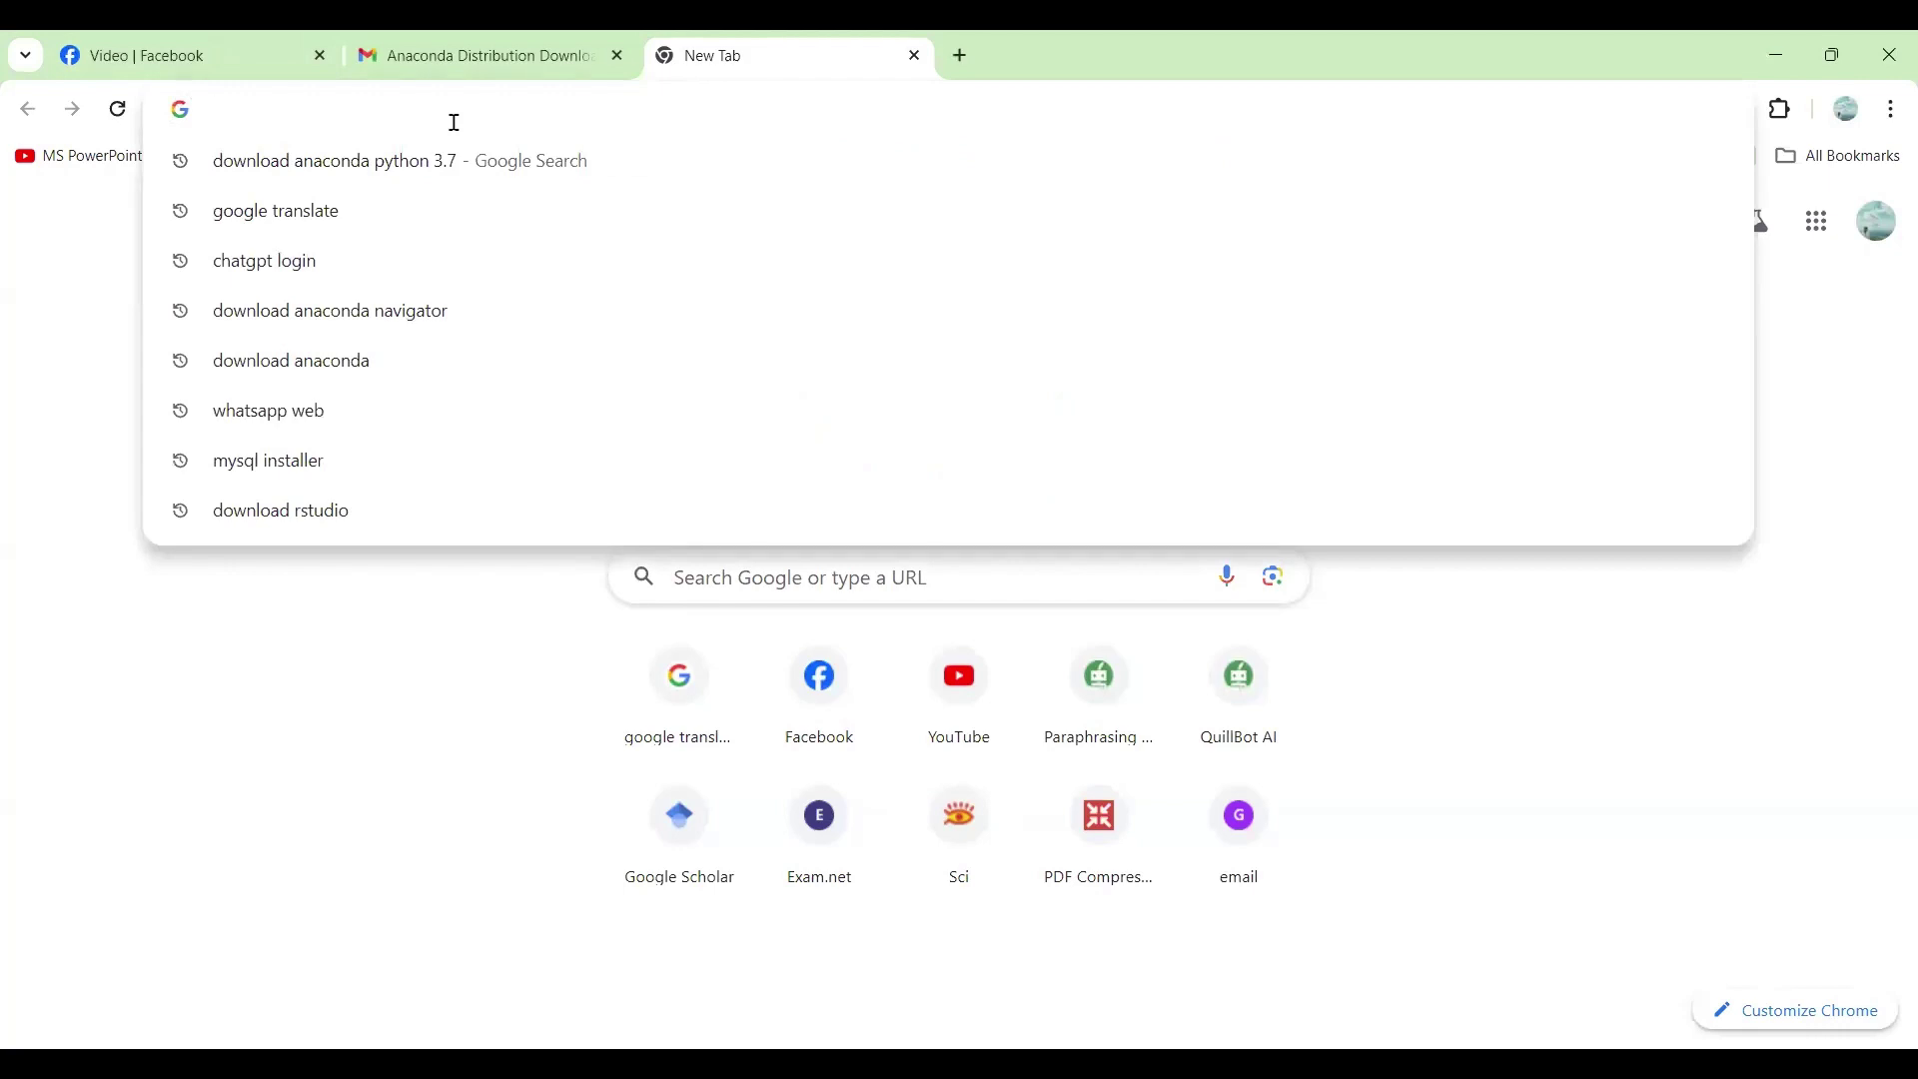
text(anaco)
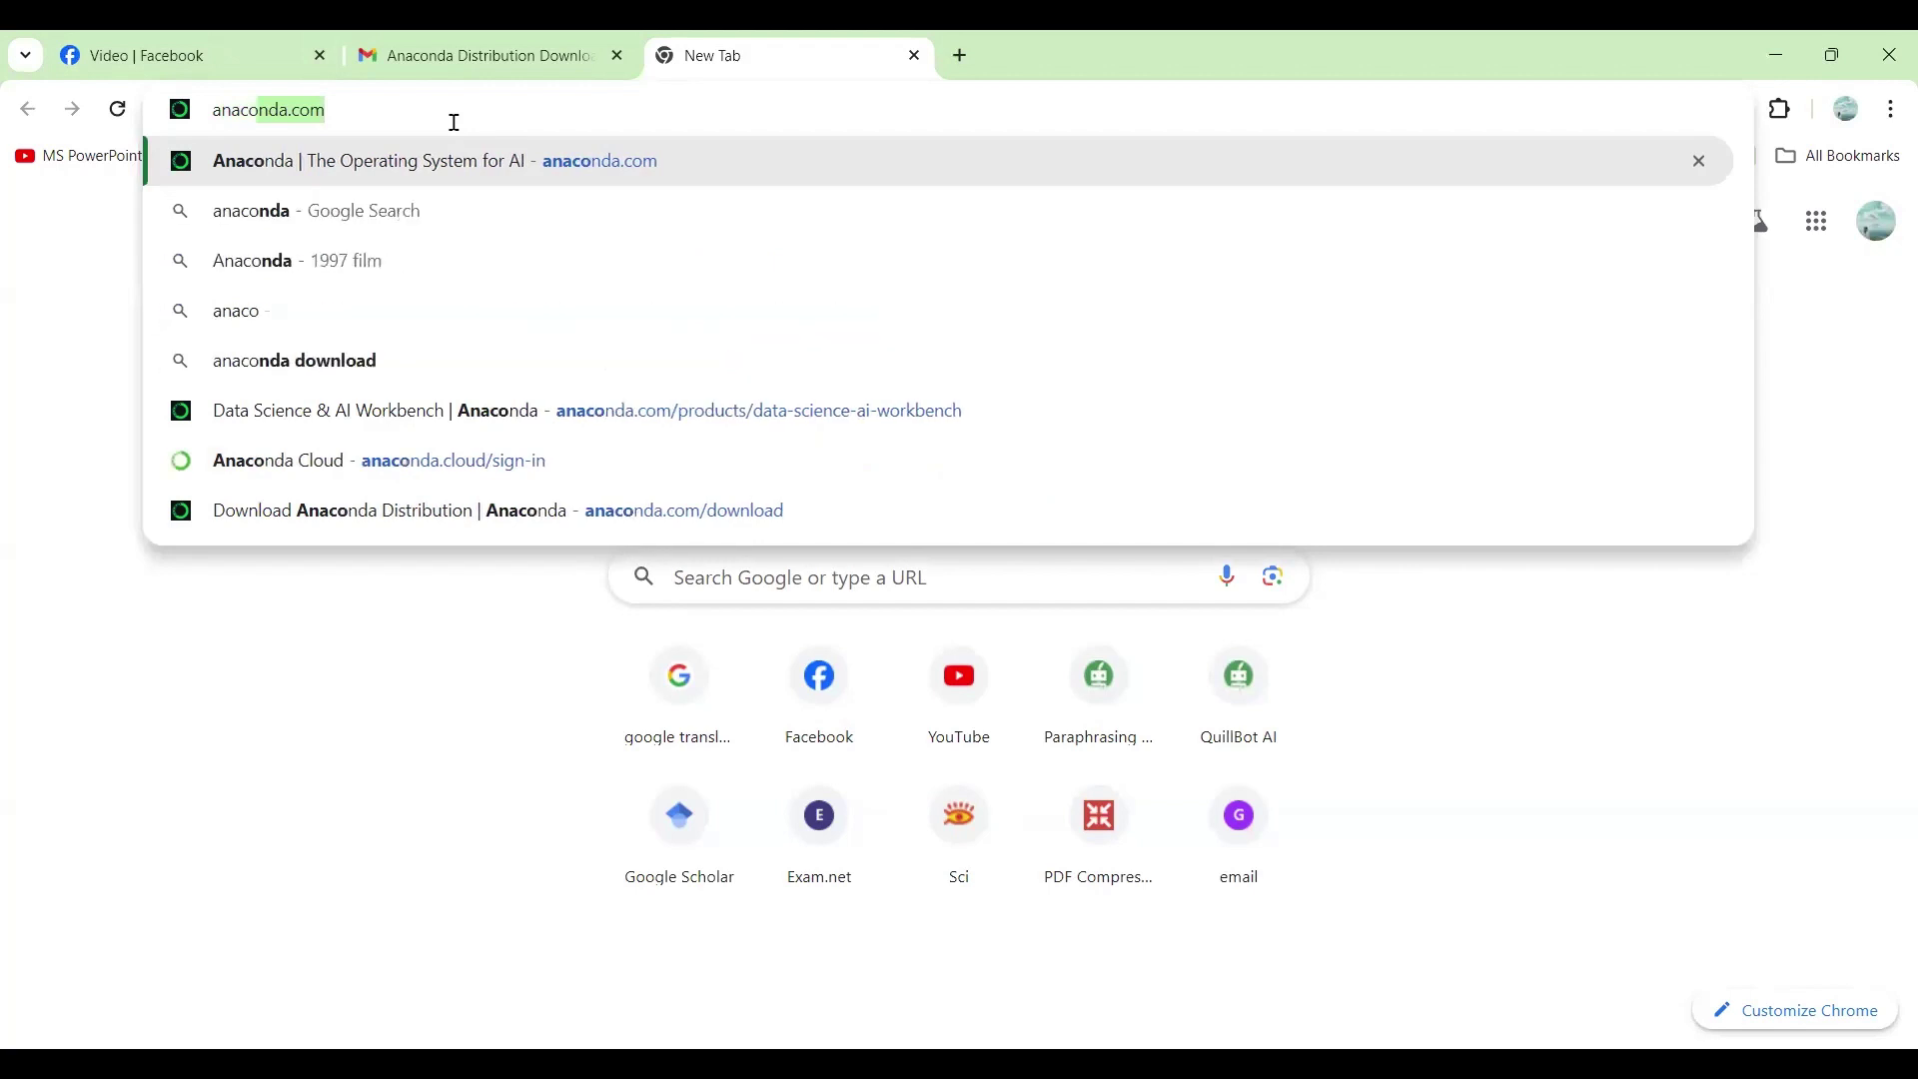
text(nda.c)
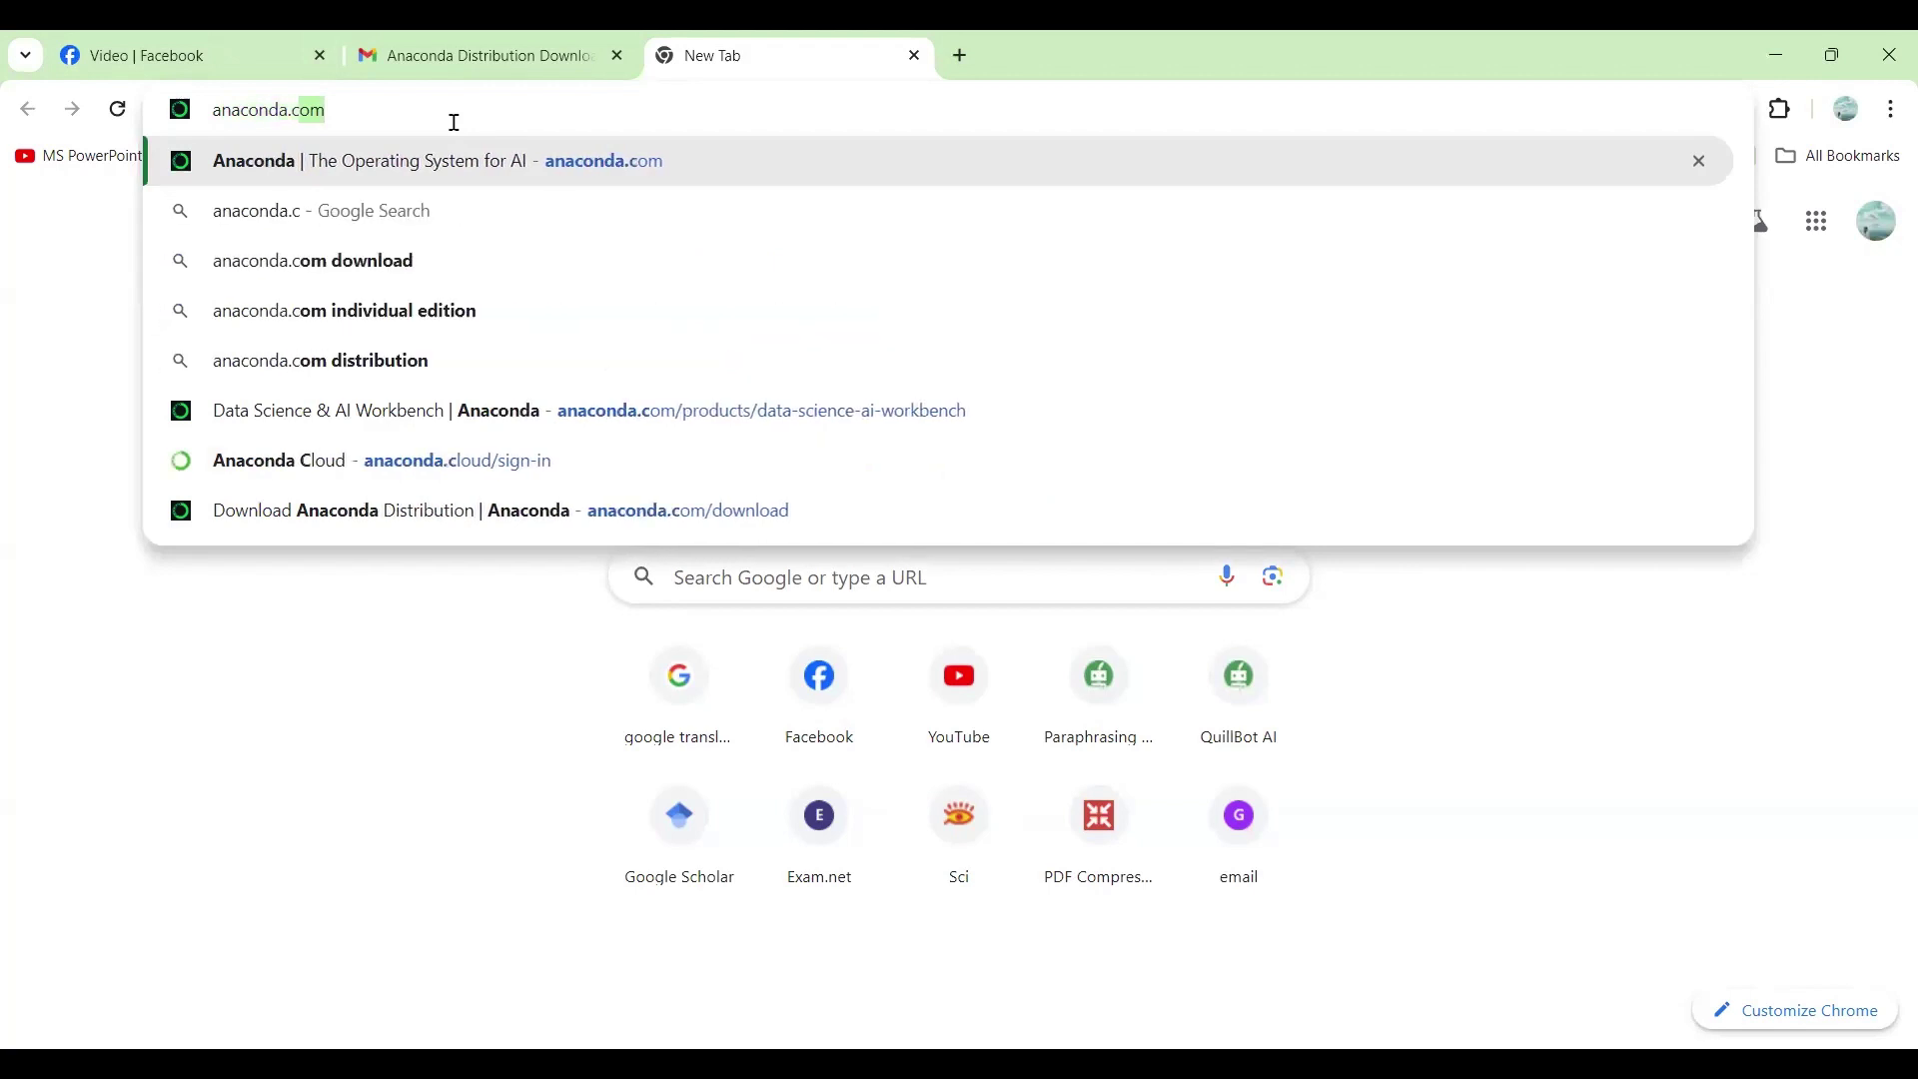
text(om)
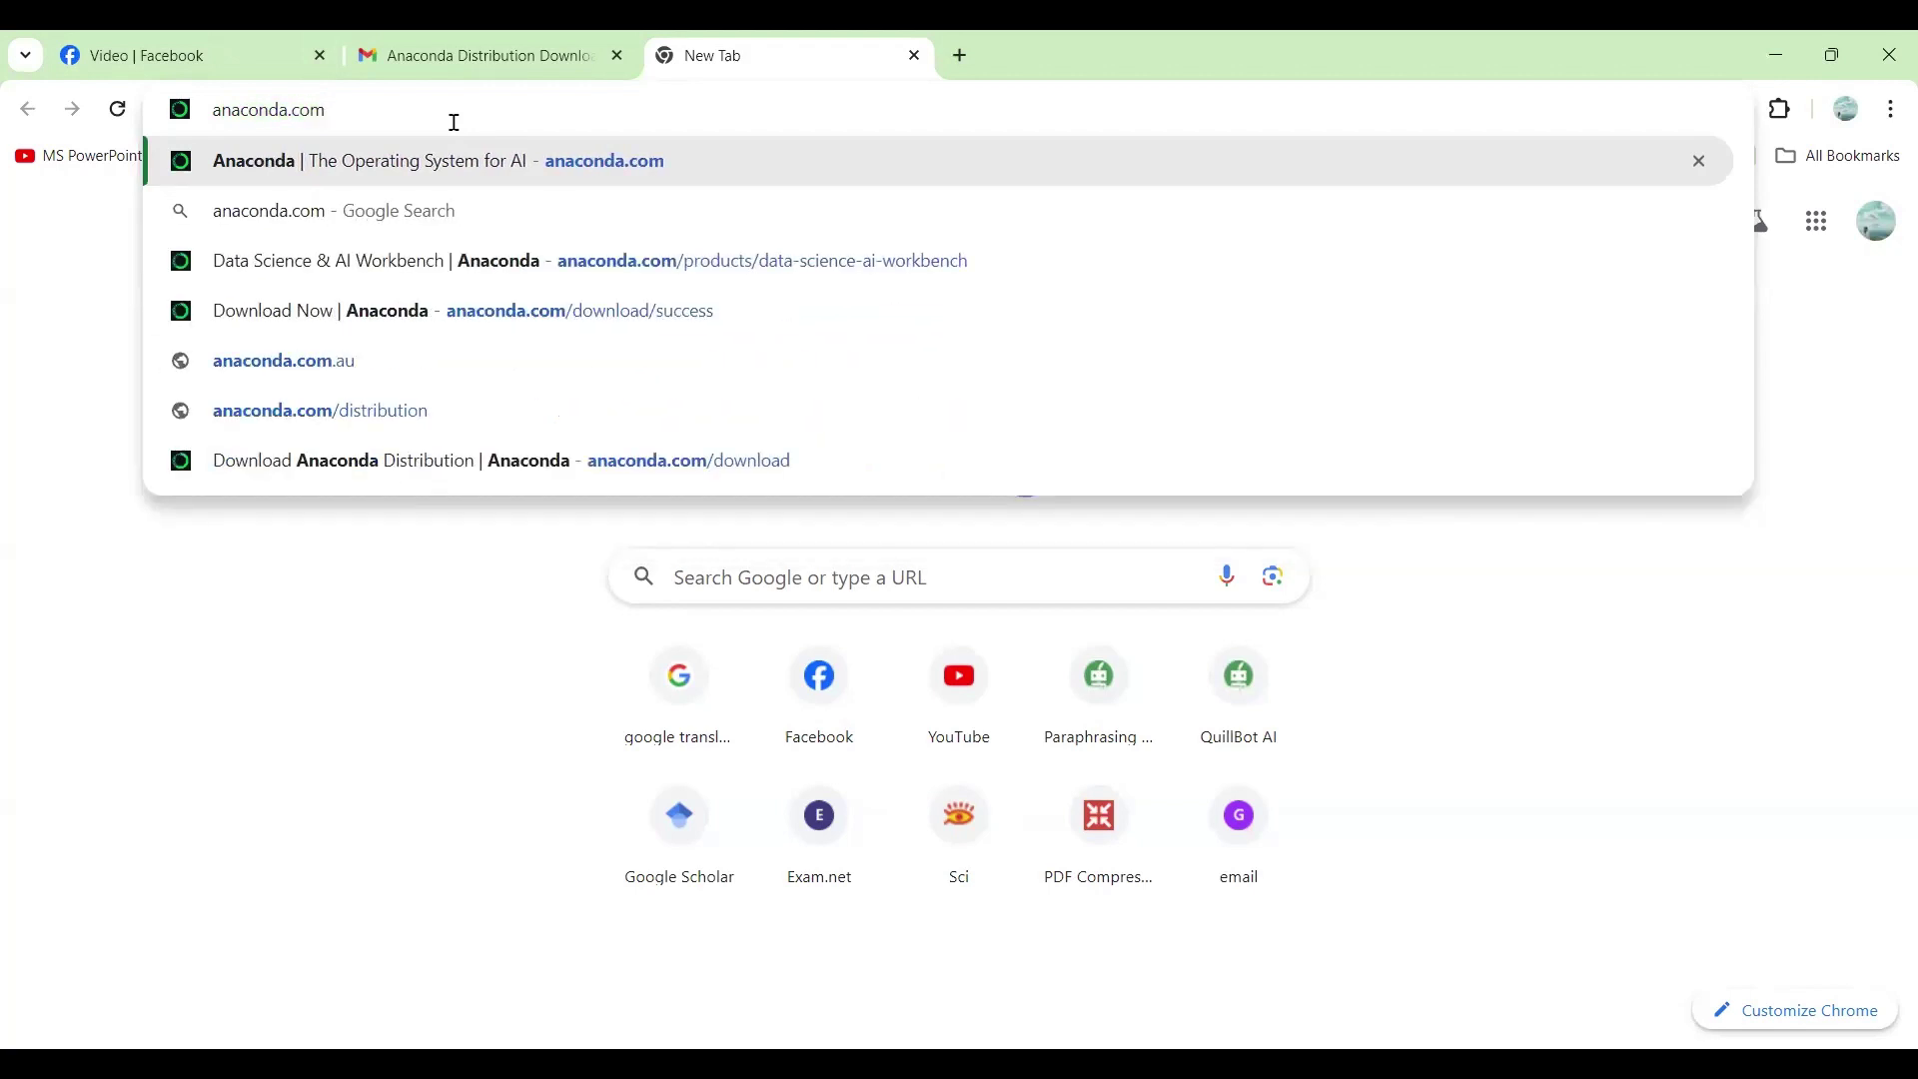
key(Return)
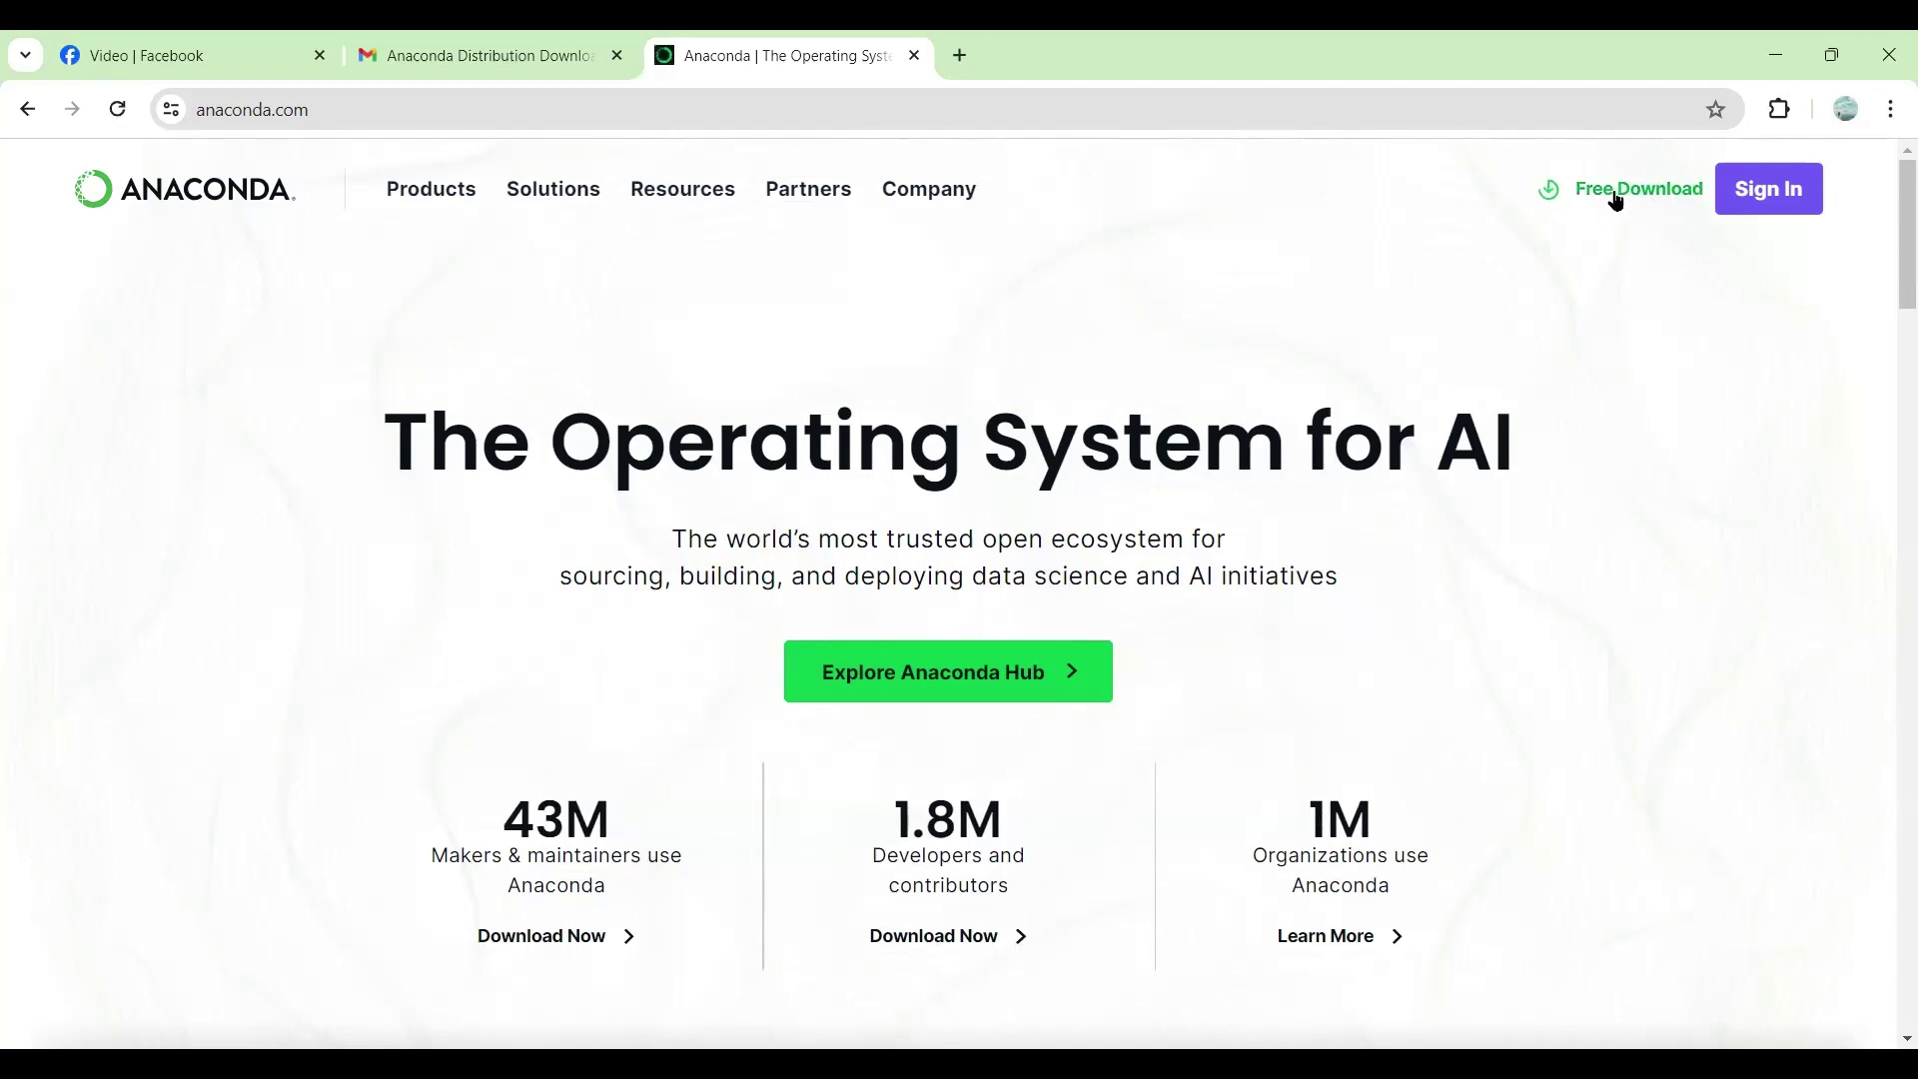
click(1552, 202)
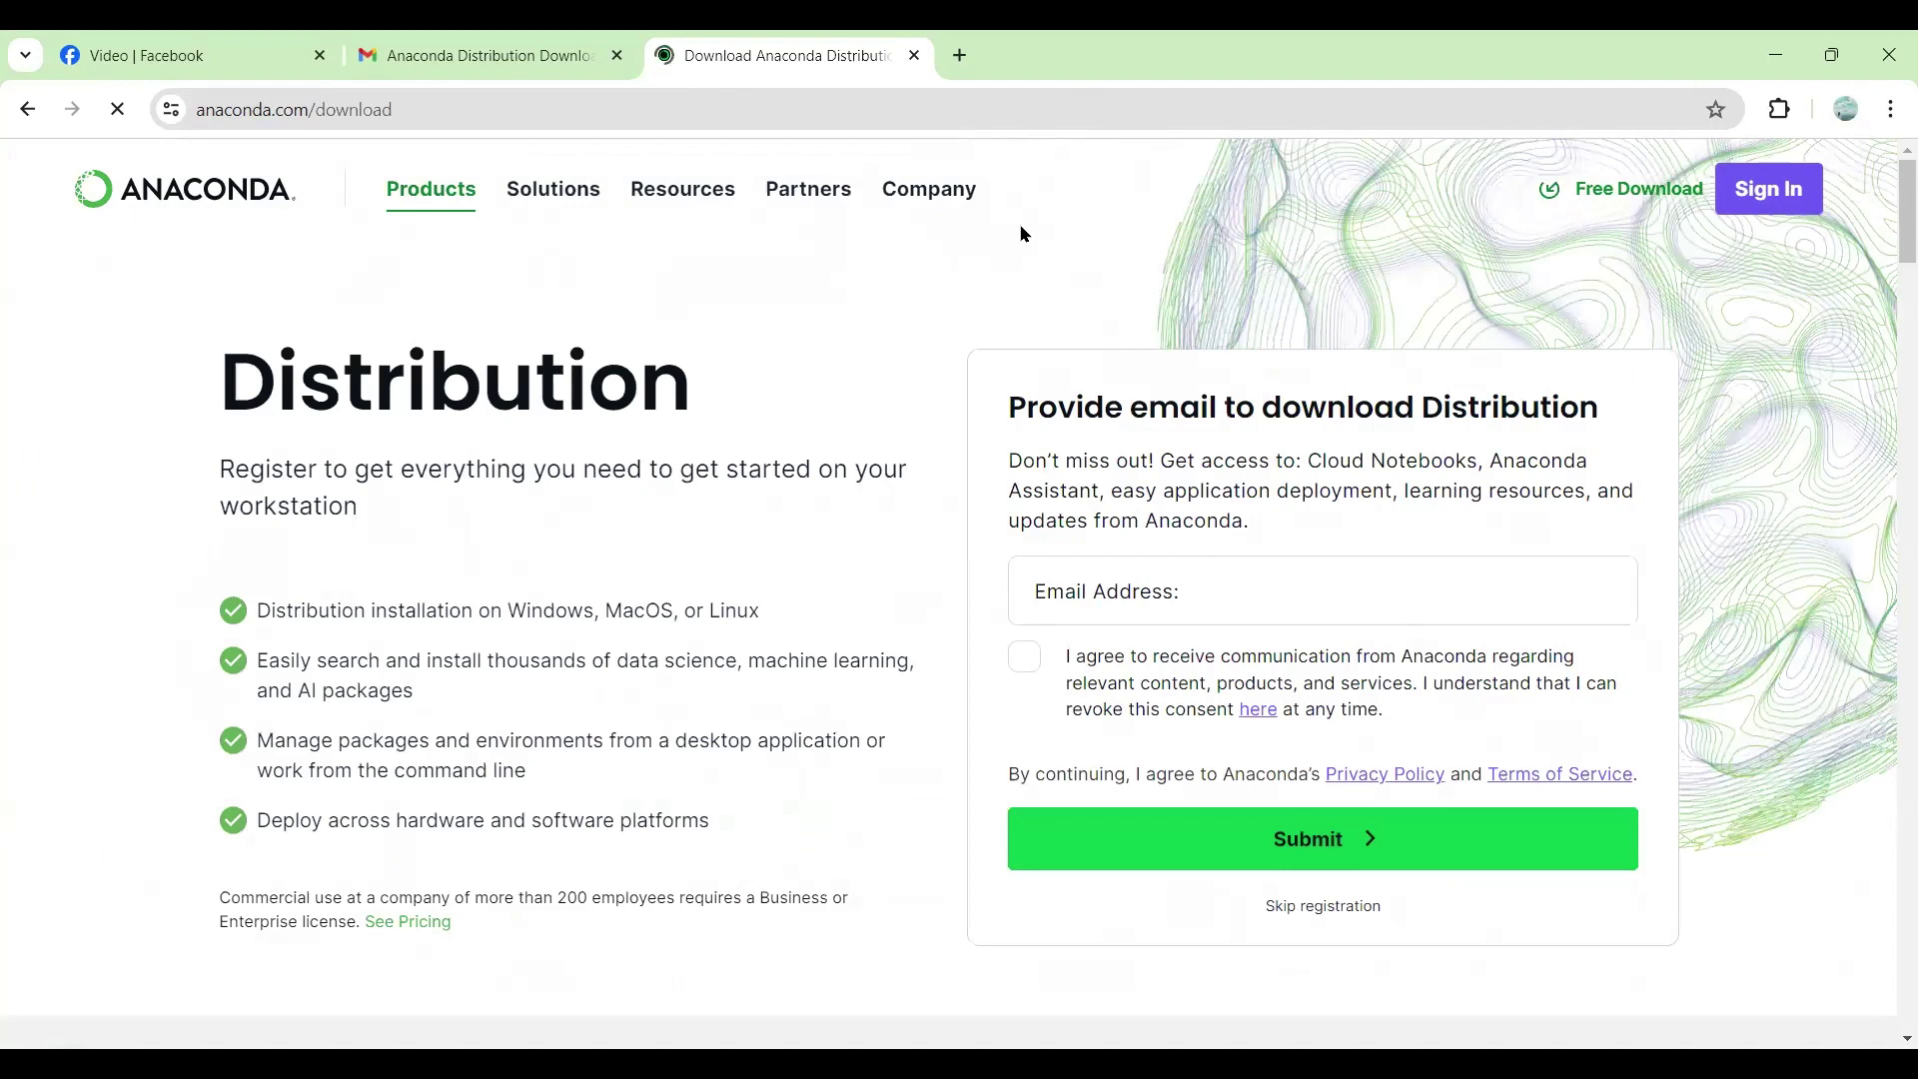
- Register for the Distribution download with the saved e-mail address, agree to receive communication, and submit the form
click(1142, 585)
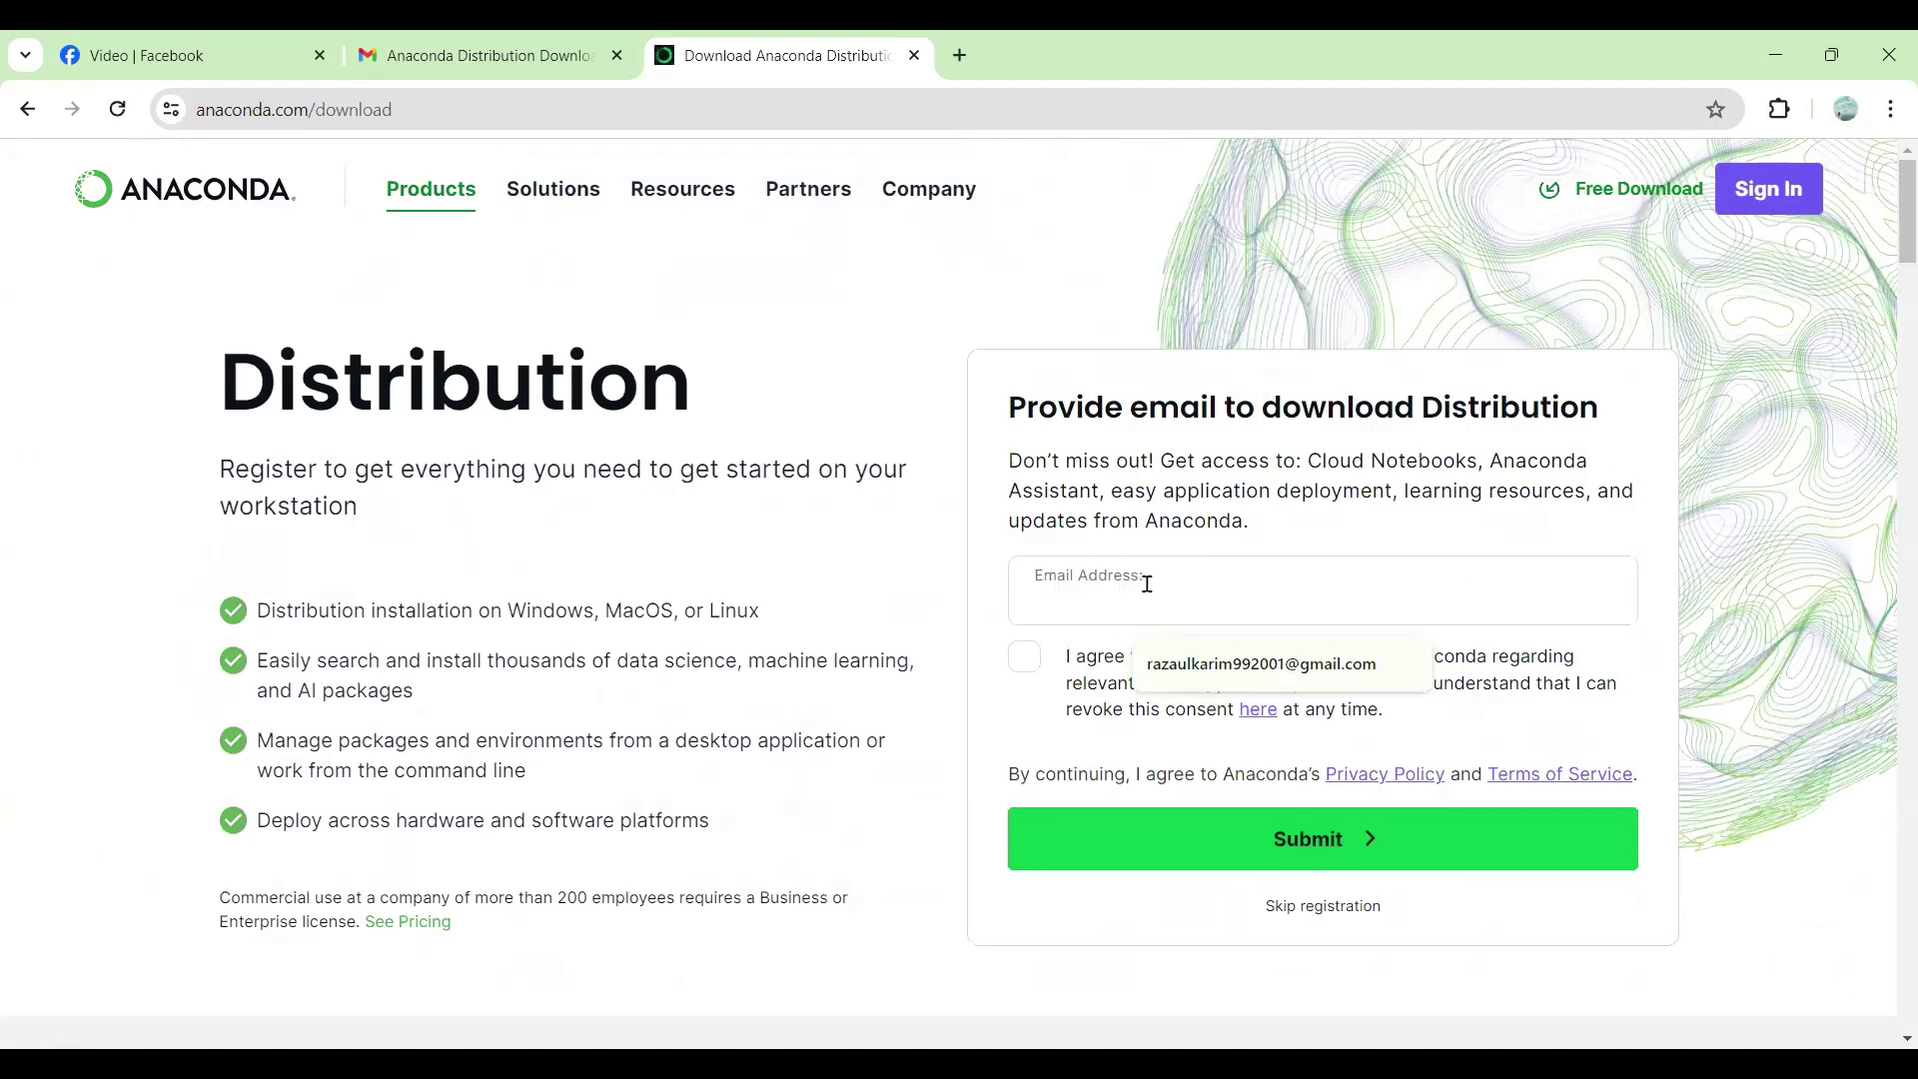
click(1252, 669)
click(1024, 660)
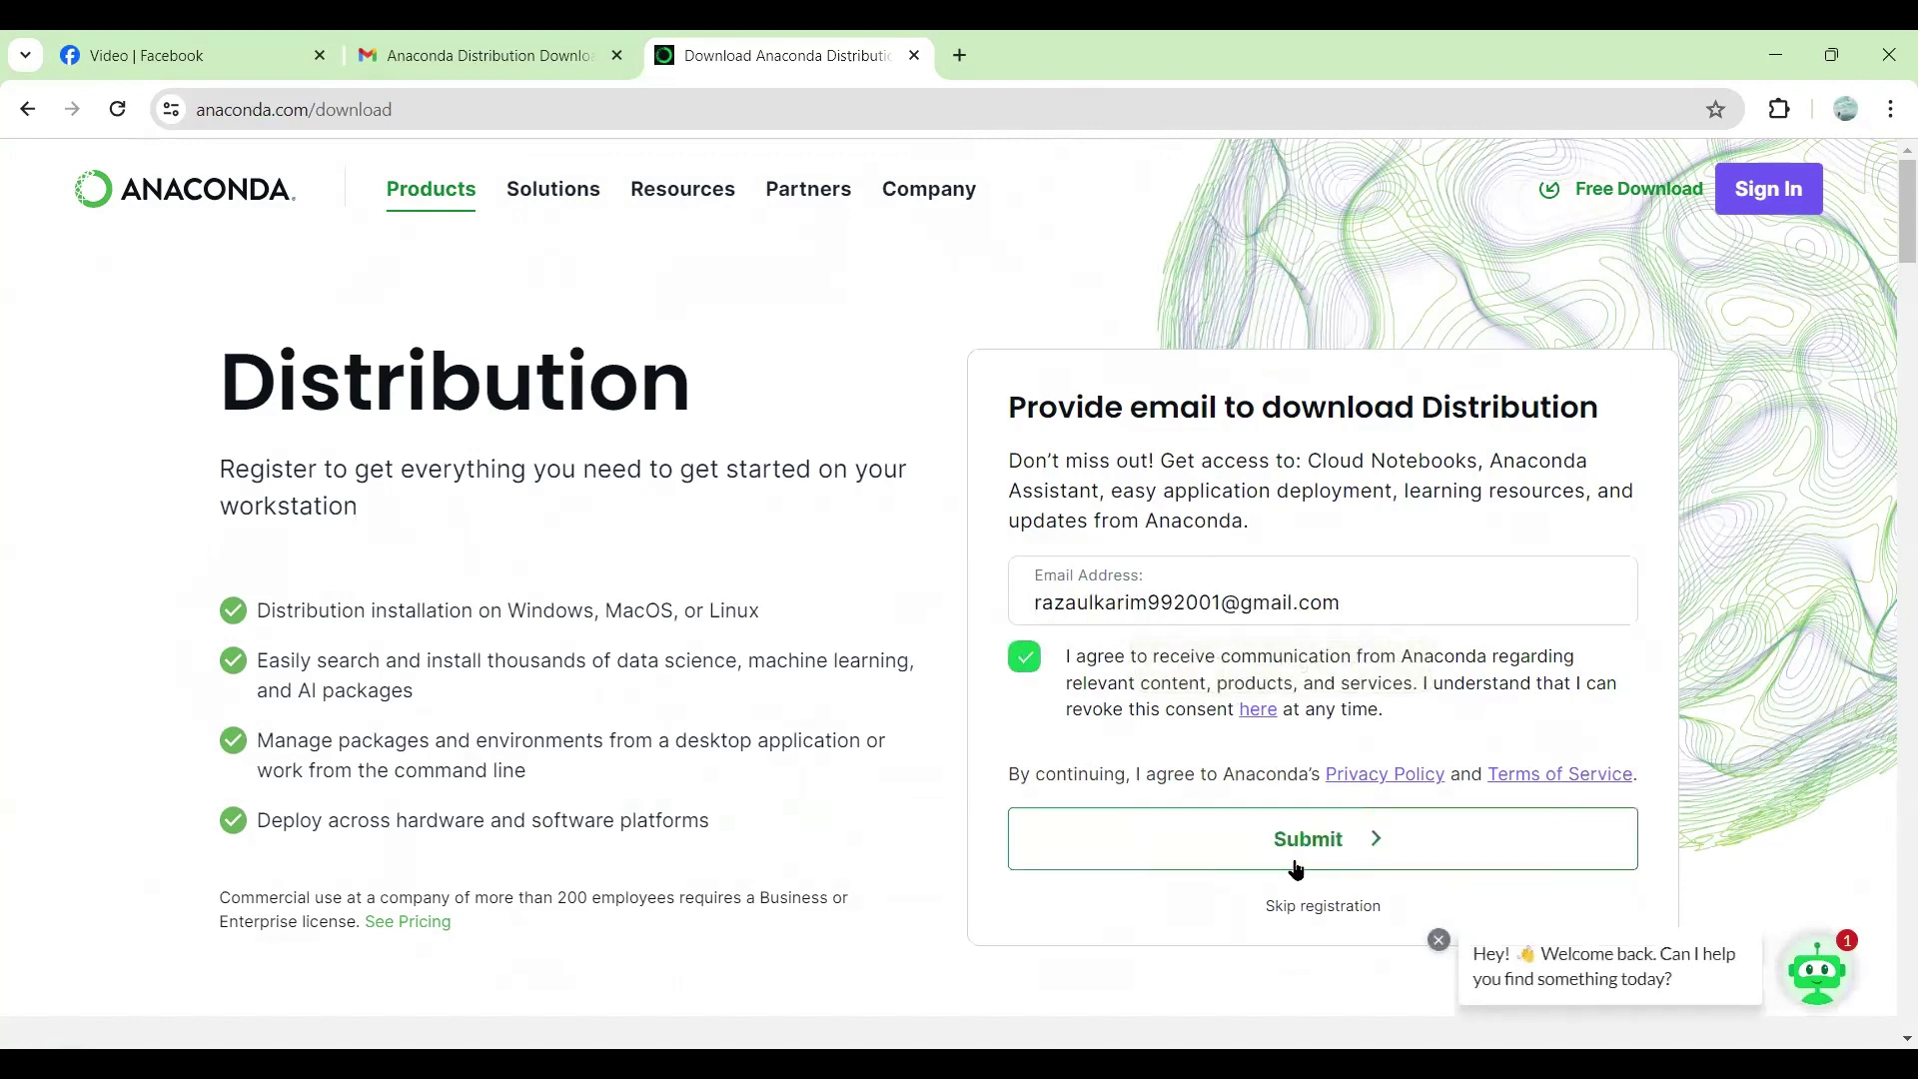
click(1324, 849)
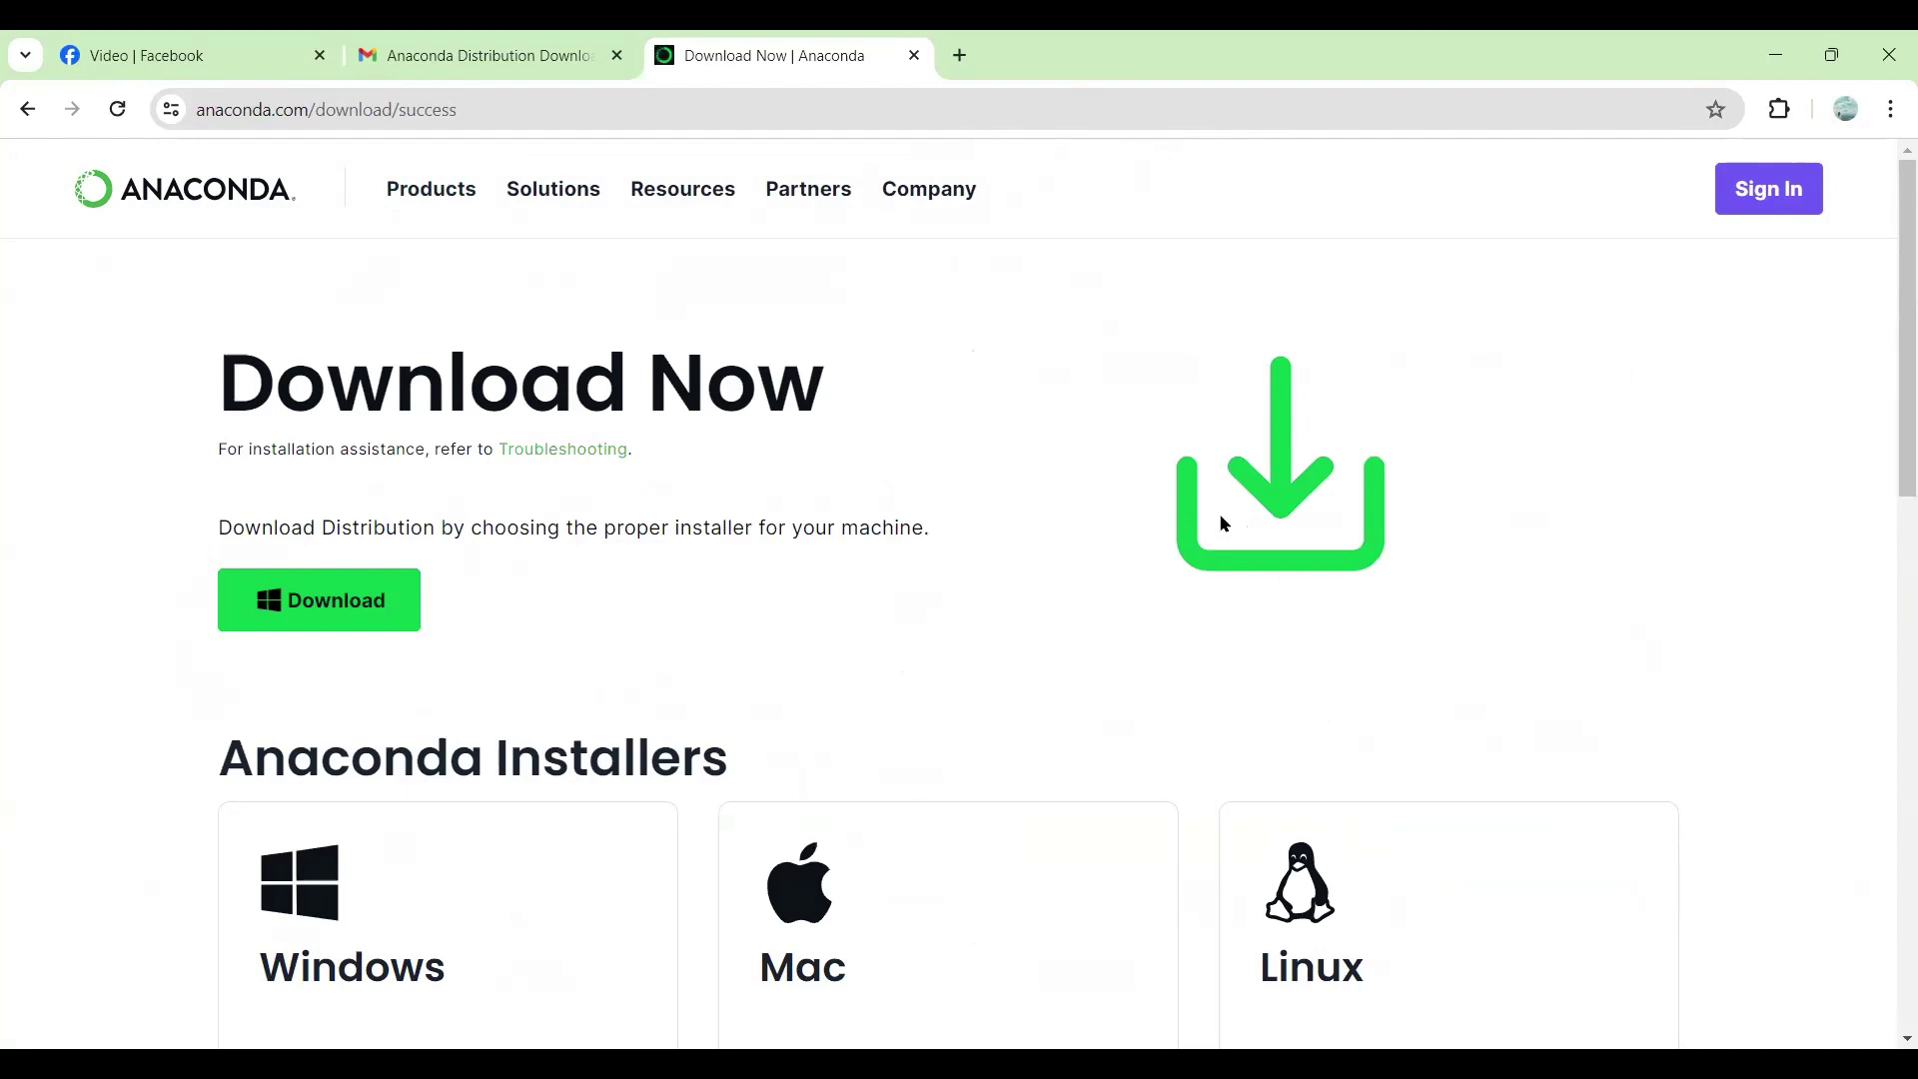
- Download the Windows Python 3.11 64-Bit Graphical Installer and save it as Anaconda3-2024.02-1-Windows-x86_64 in the Downloads folder
scroll(1229, 640, down, 4)
scroll(1229, 642, up, 4)
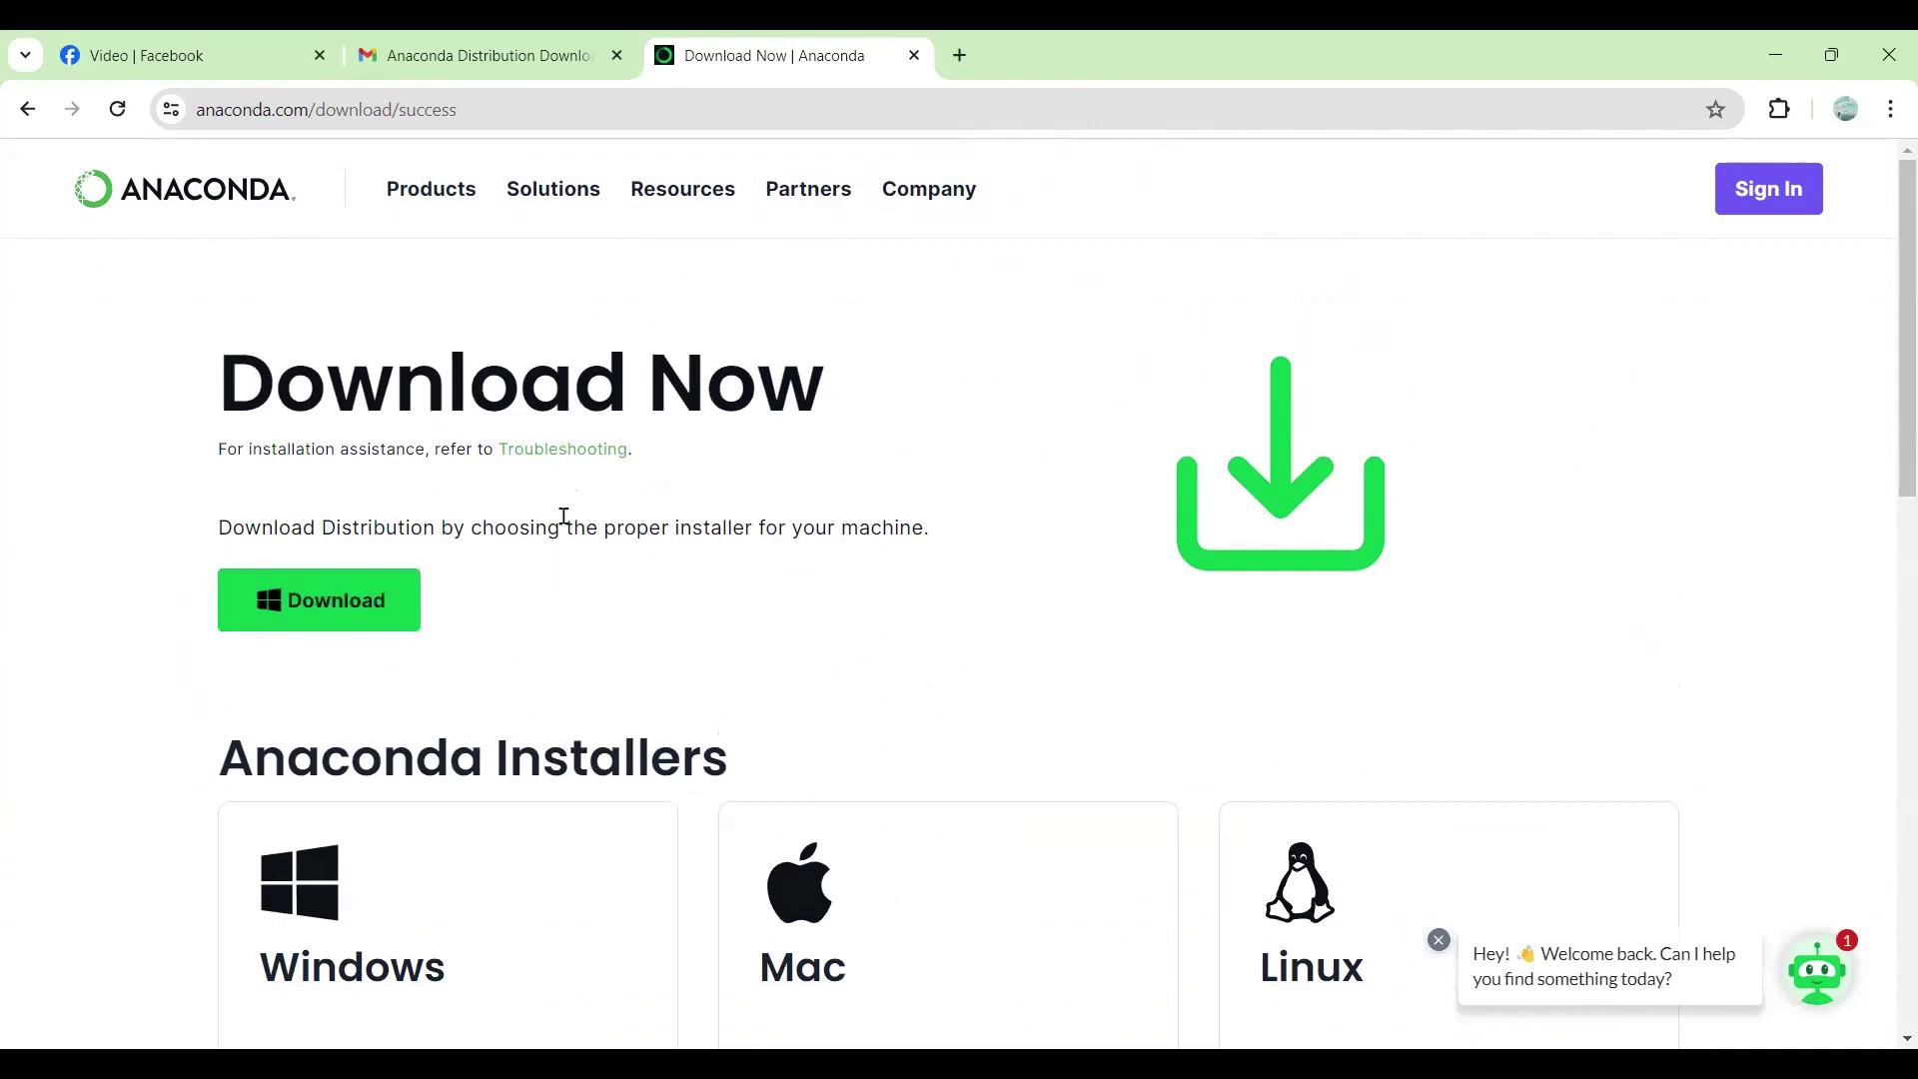
scroll(561, 515, down, 1)
scroll(562, 514, down, 3)
scroll(561, 513, up, 4)
scroll(885, 727, down, 1)
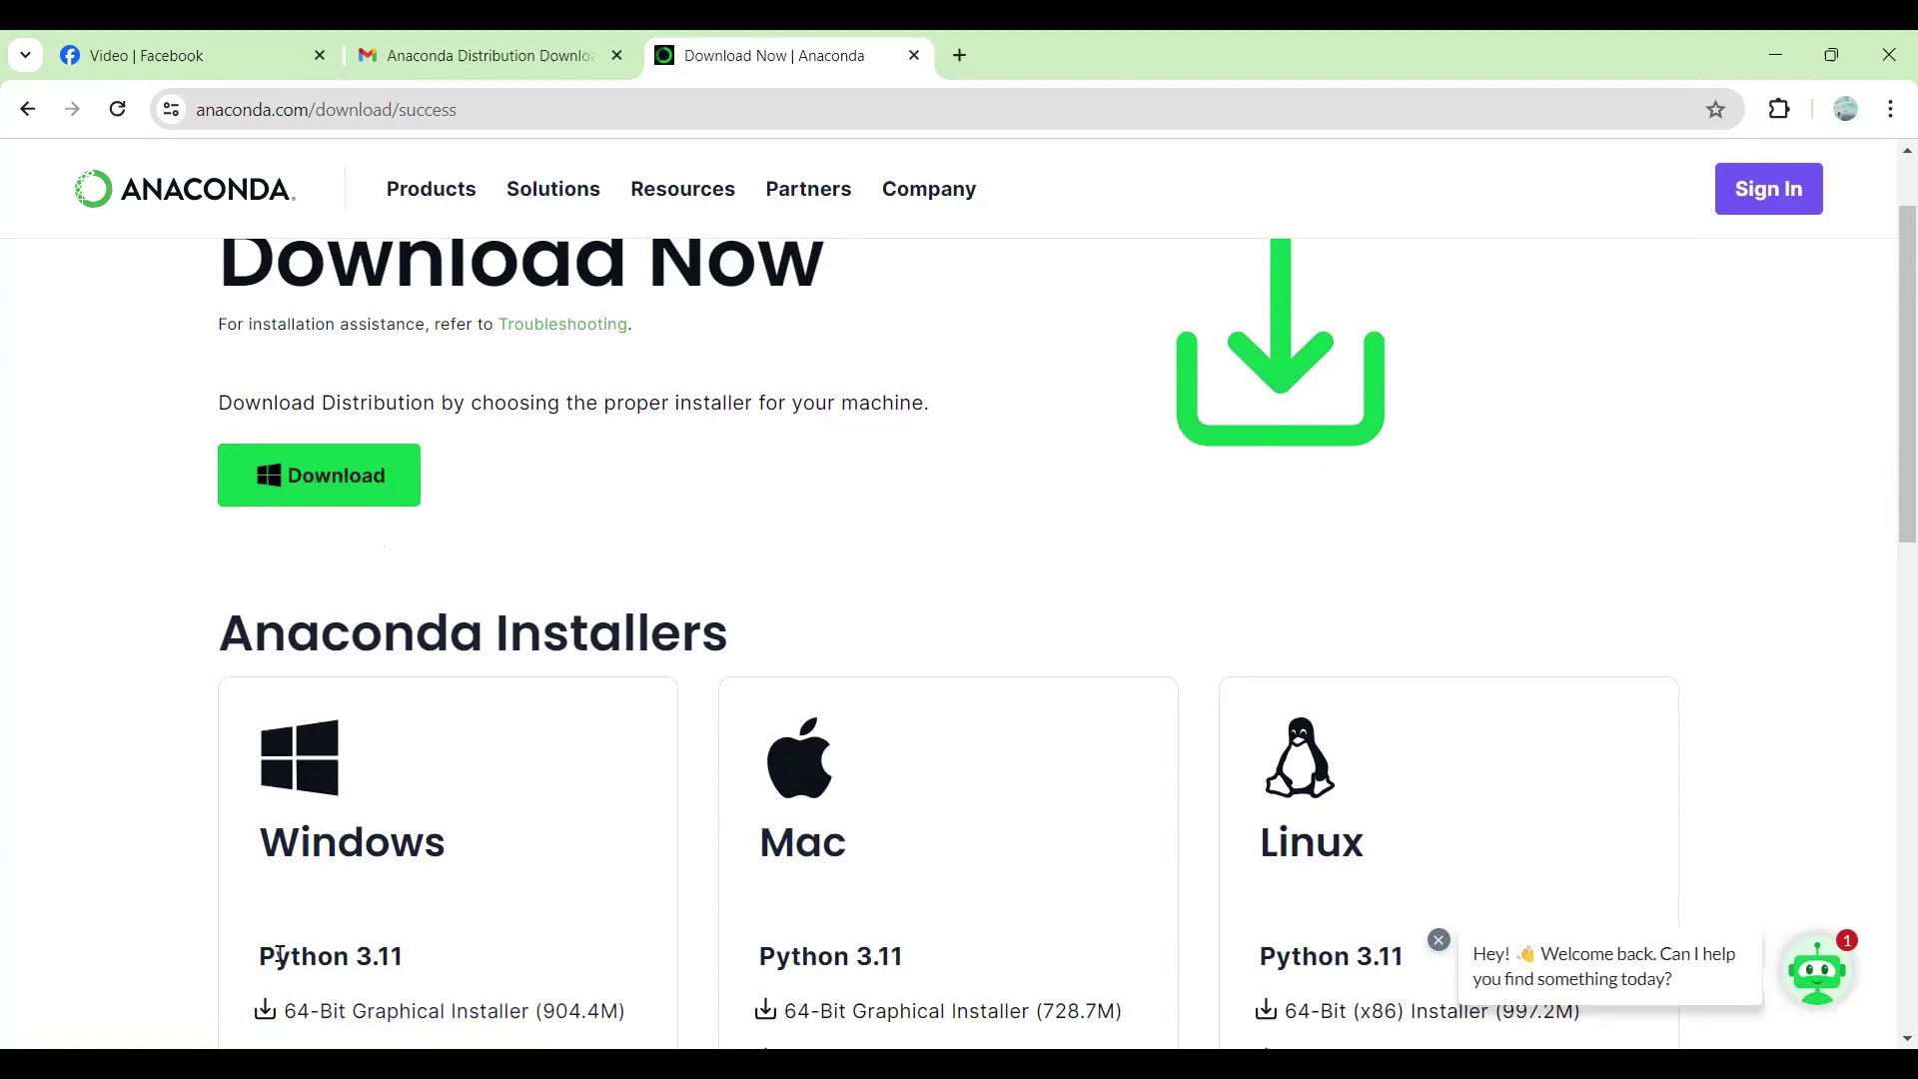
click(436, 1011)
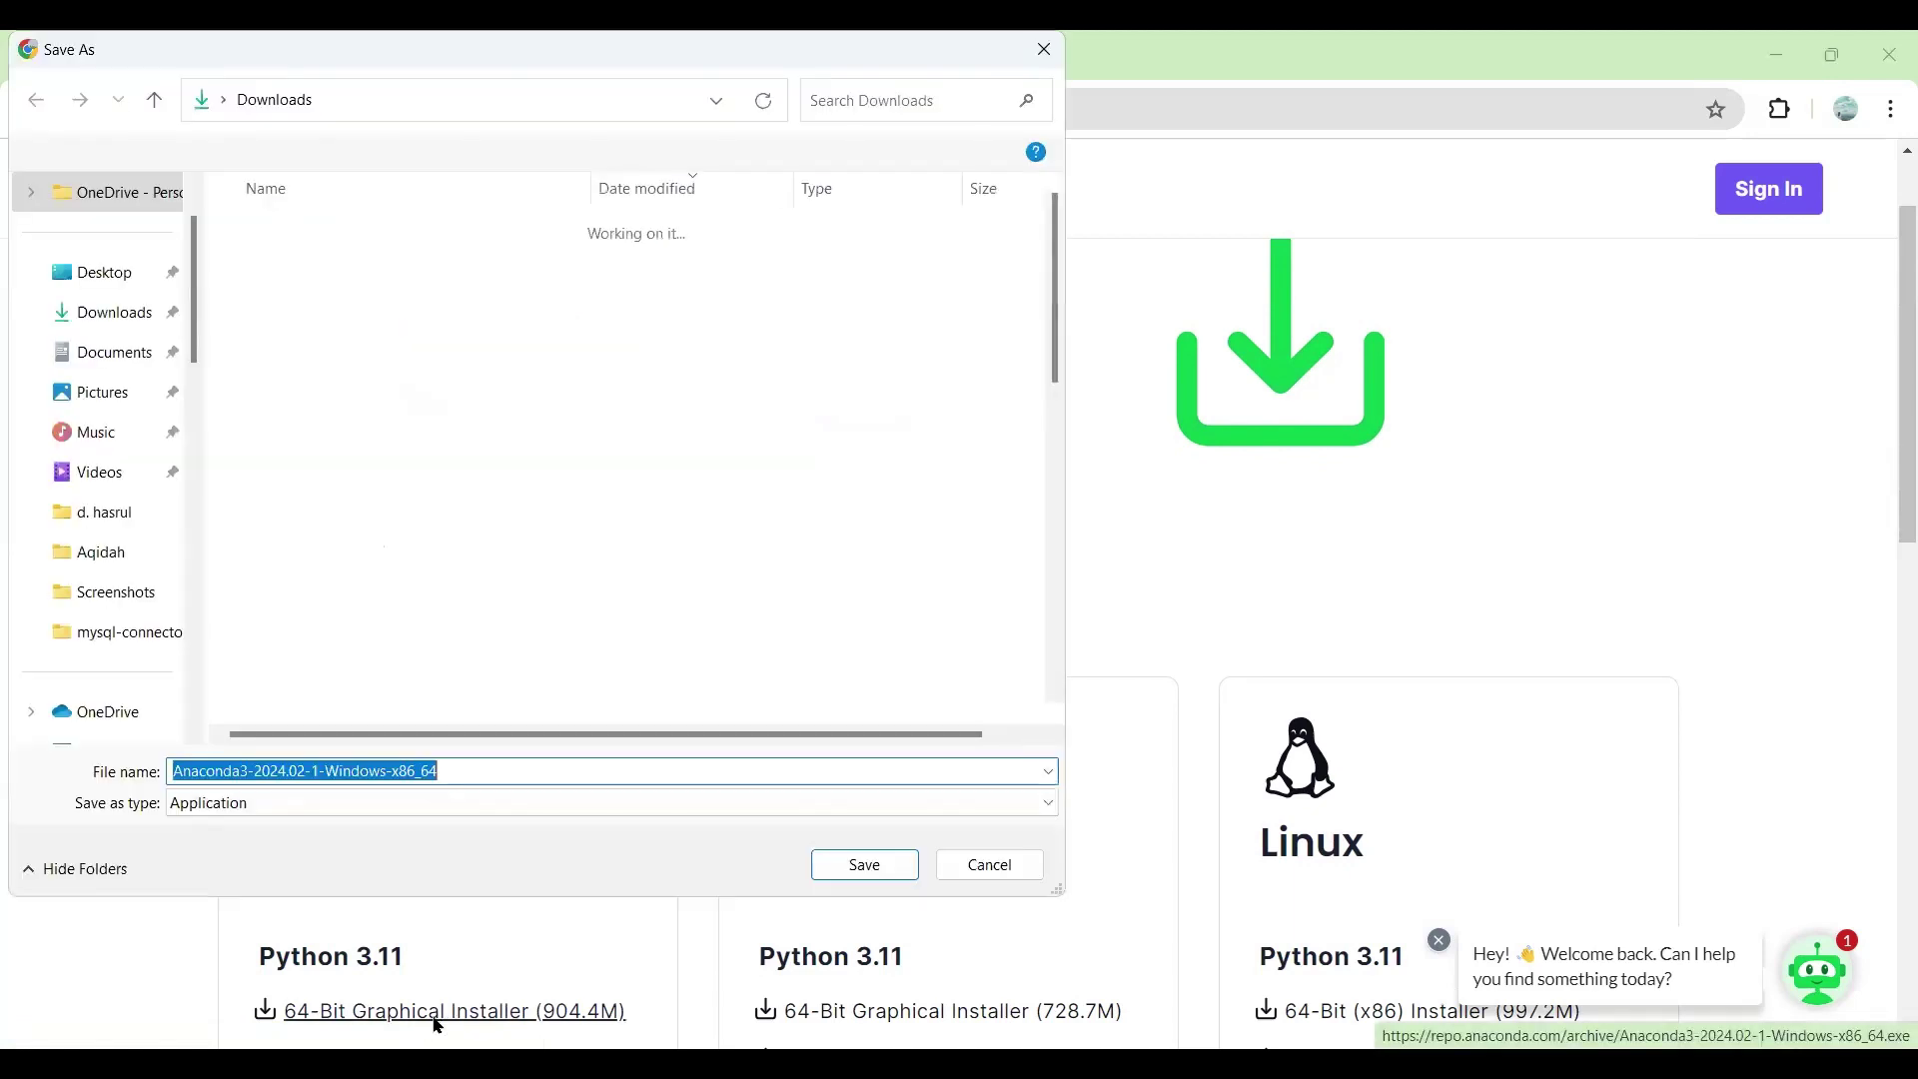
scroll(434, 596, down, 5)
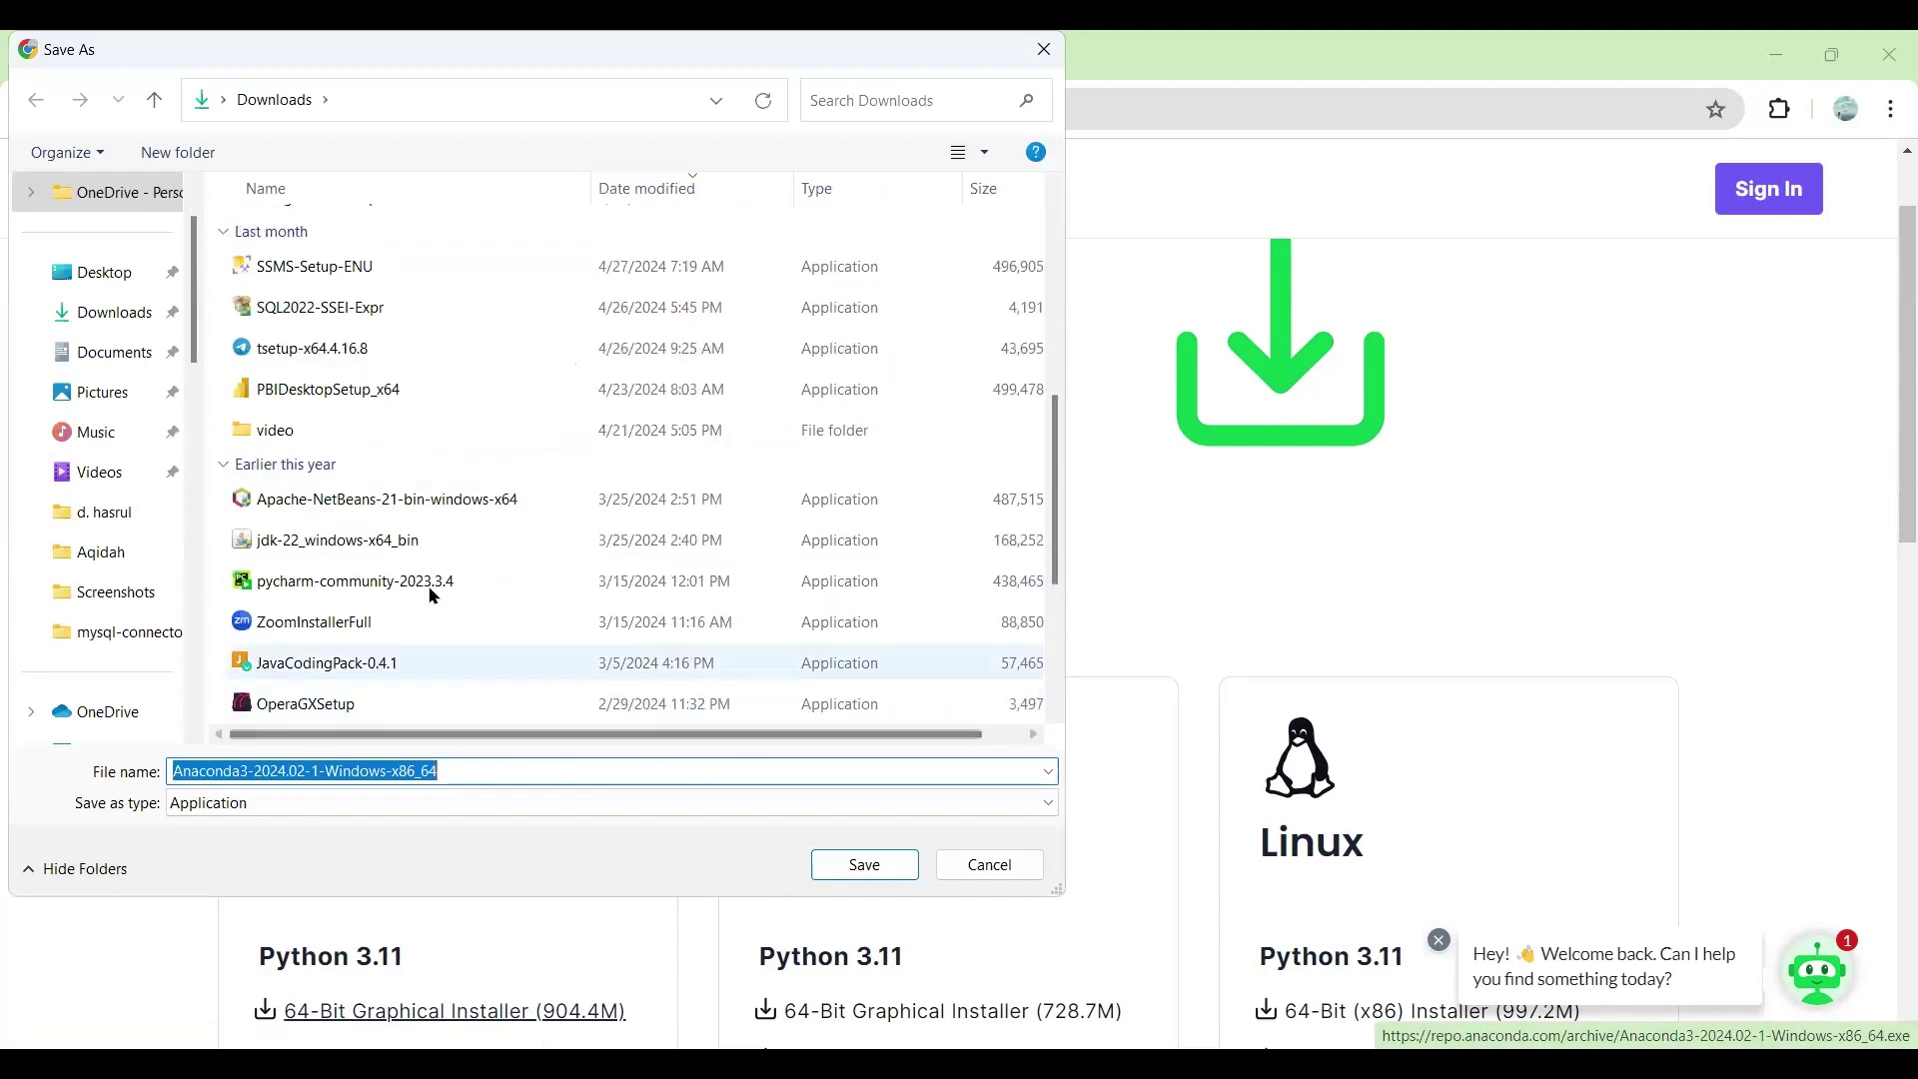
scroll(434, 596, up, 5)
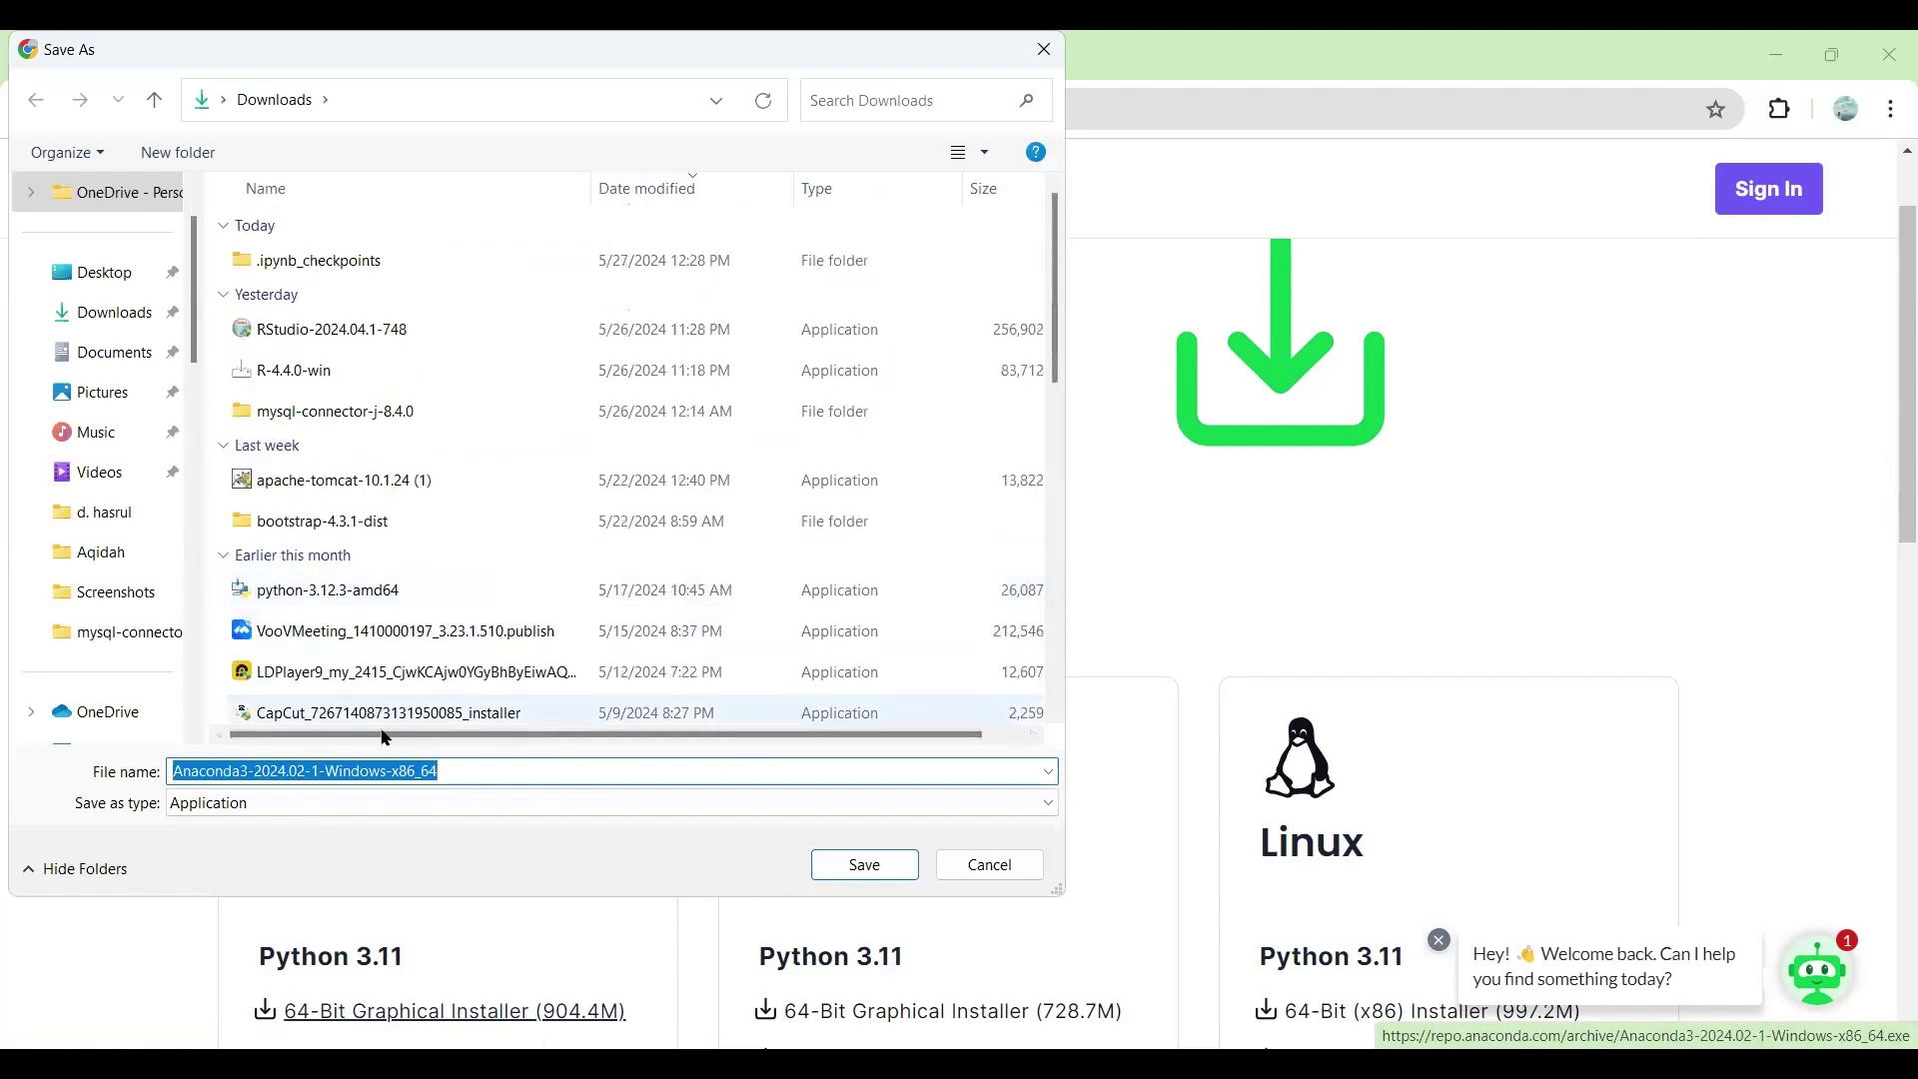
click(865, 865)
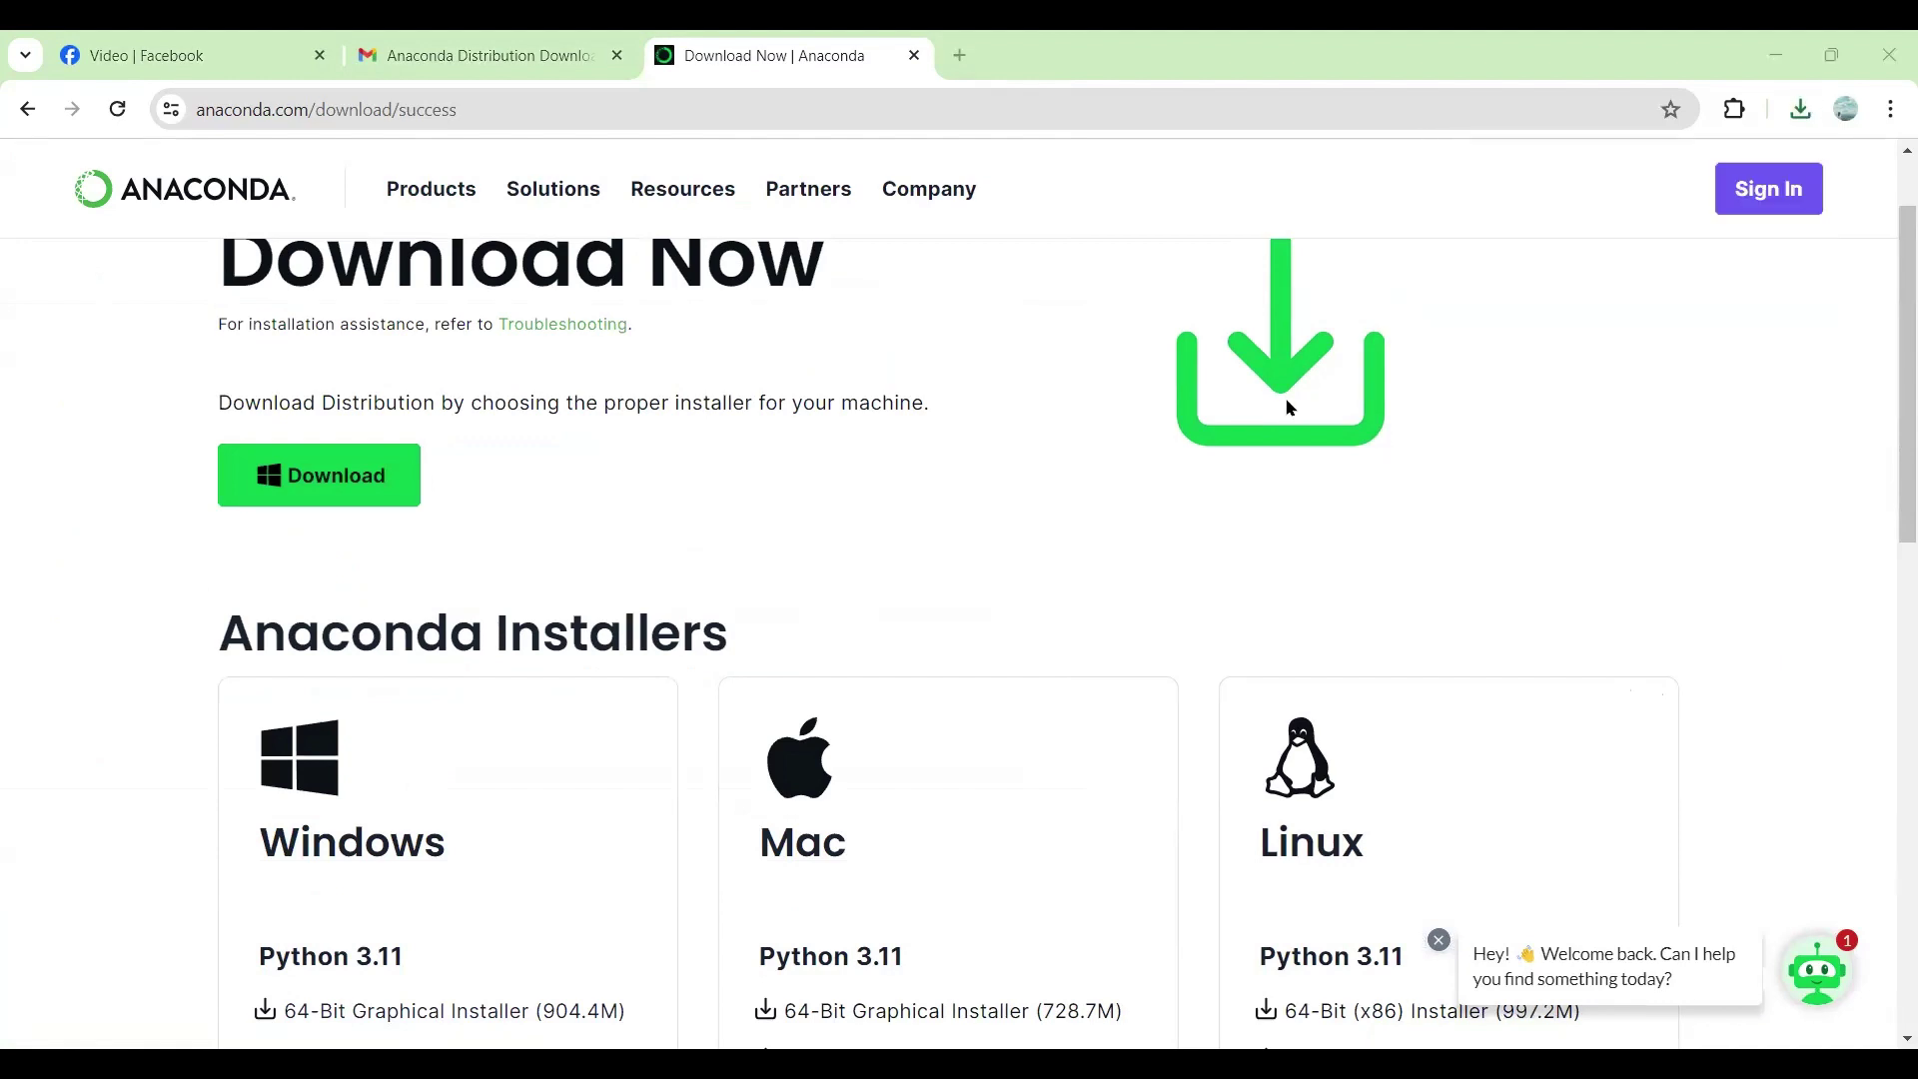
- Show the finished Anaconda3-2024.02-1-Windows-x86_64 download in its folder and run the installer
click(1801, 110)
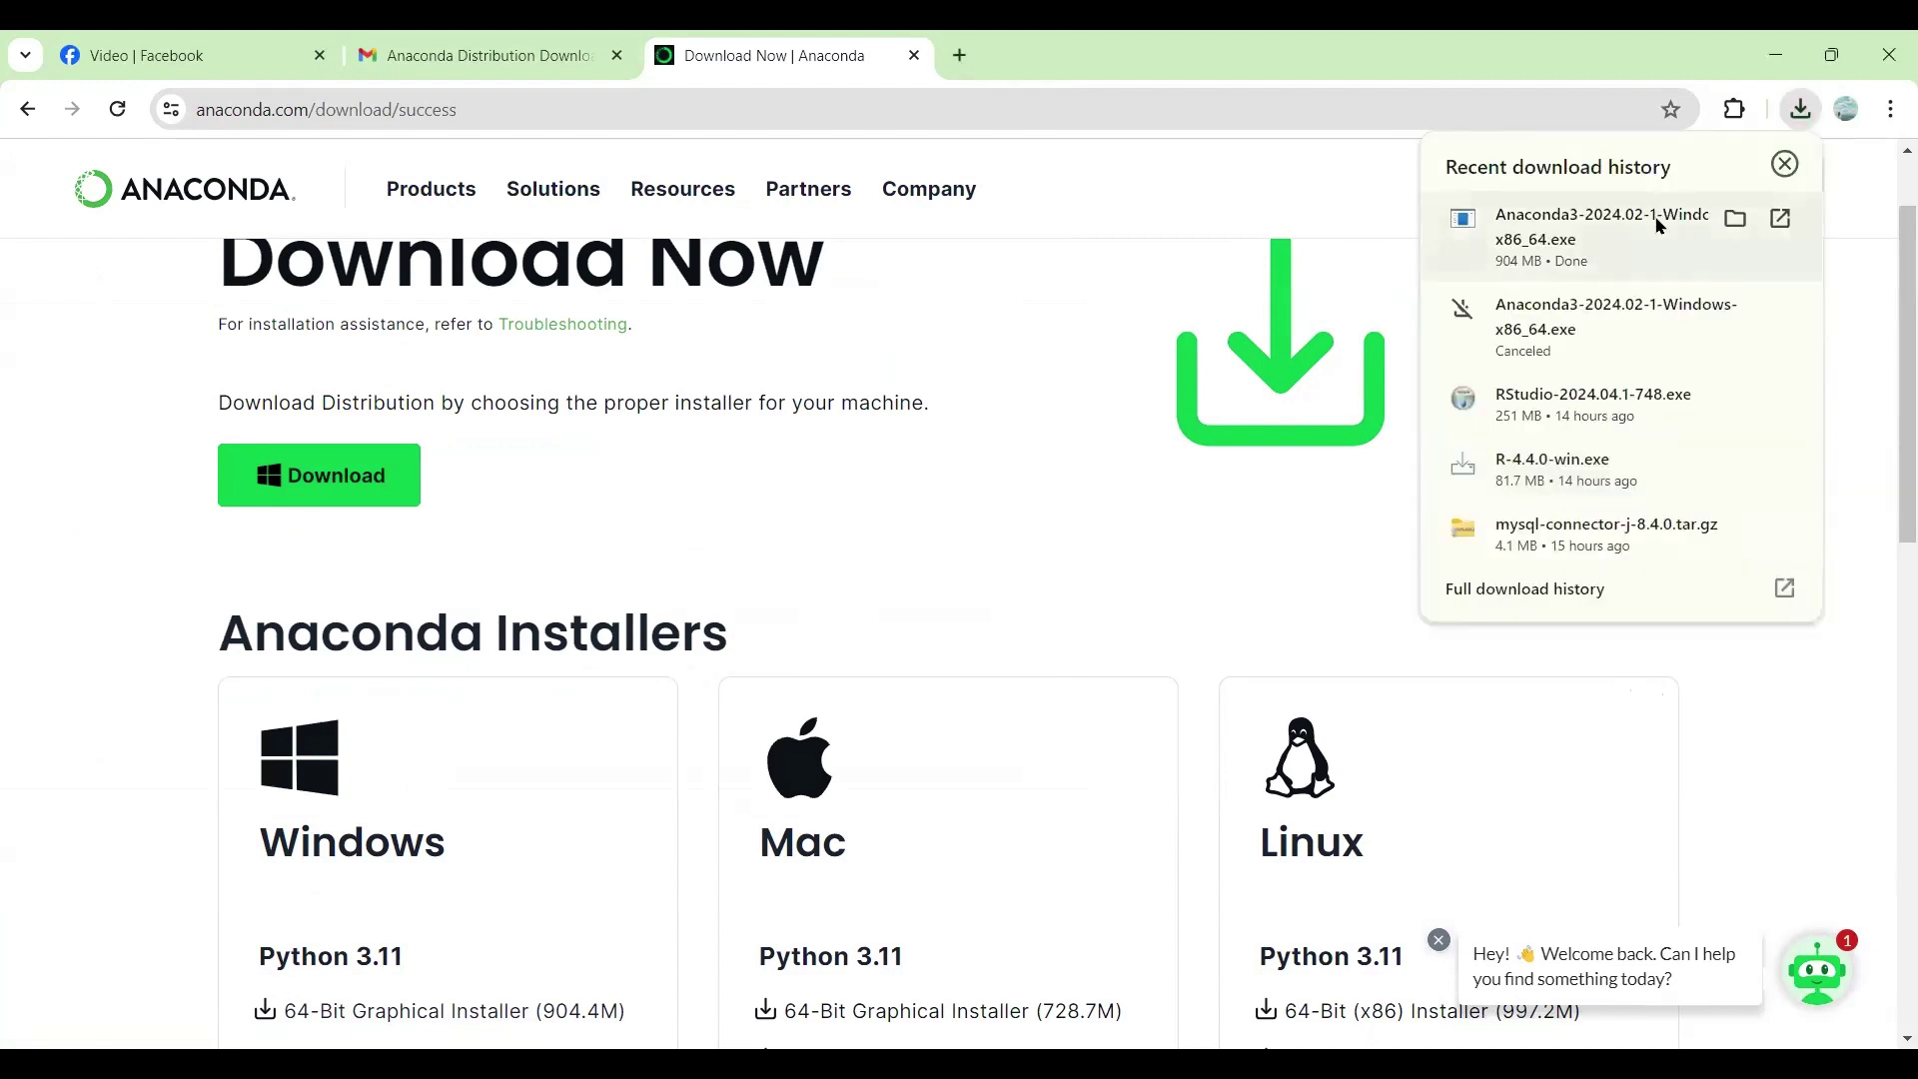
click(1743, 222)
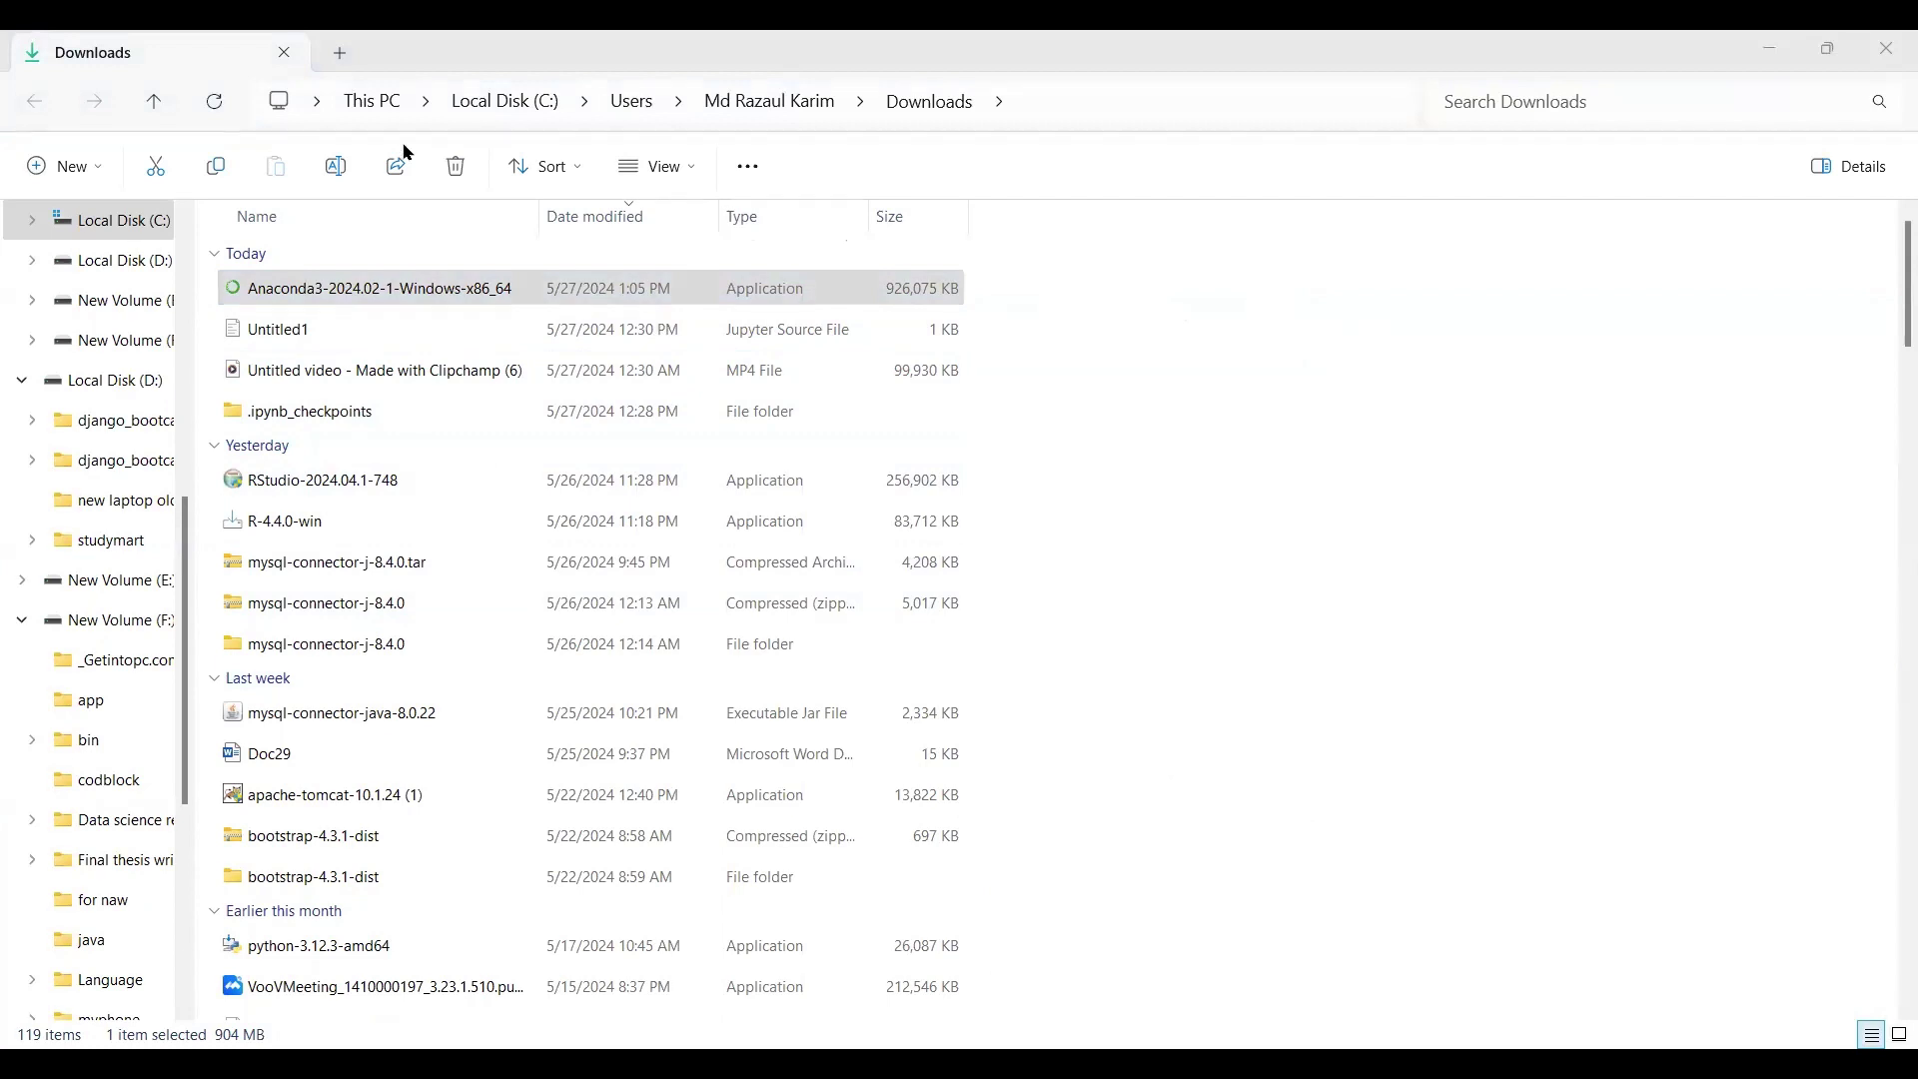
click(383, 287)
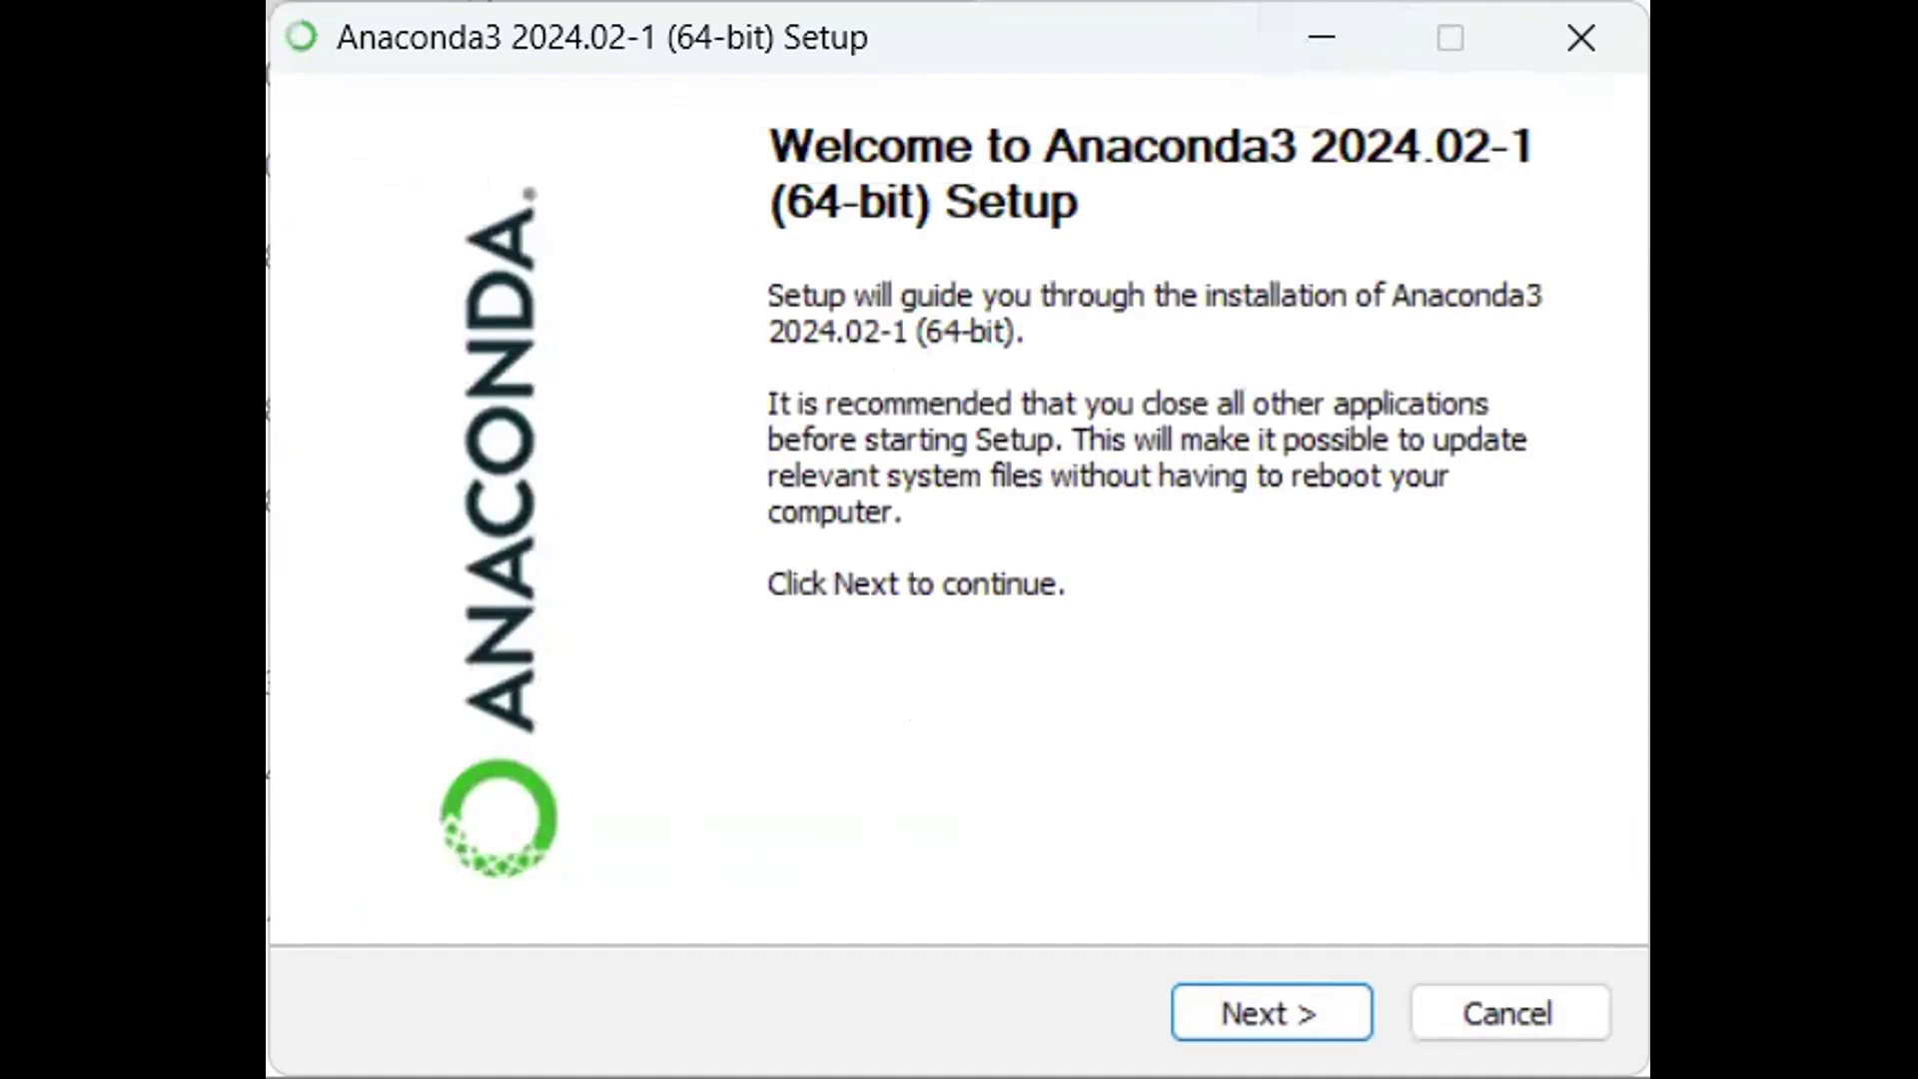
- Proceed past the setup welcome page, skim the End User License Agreement, and accept its terms
click(1311, 1013)
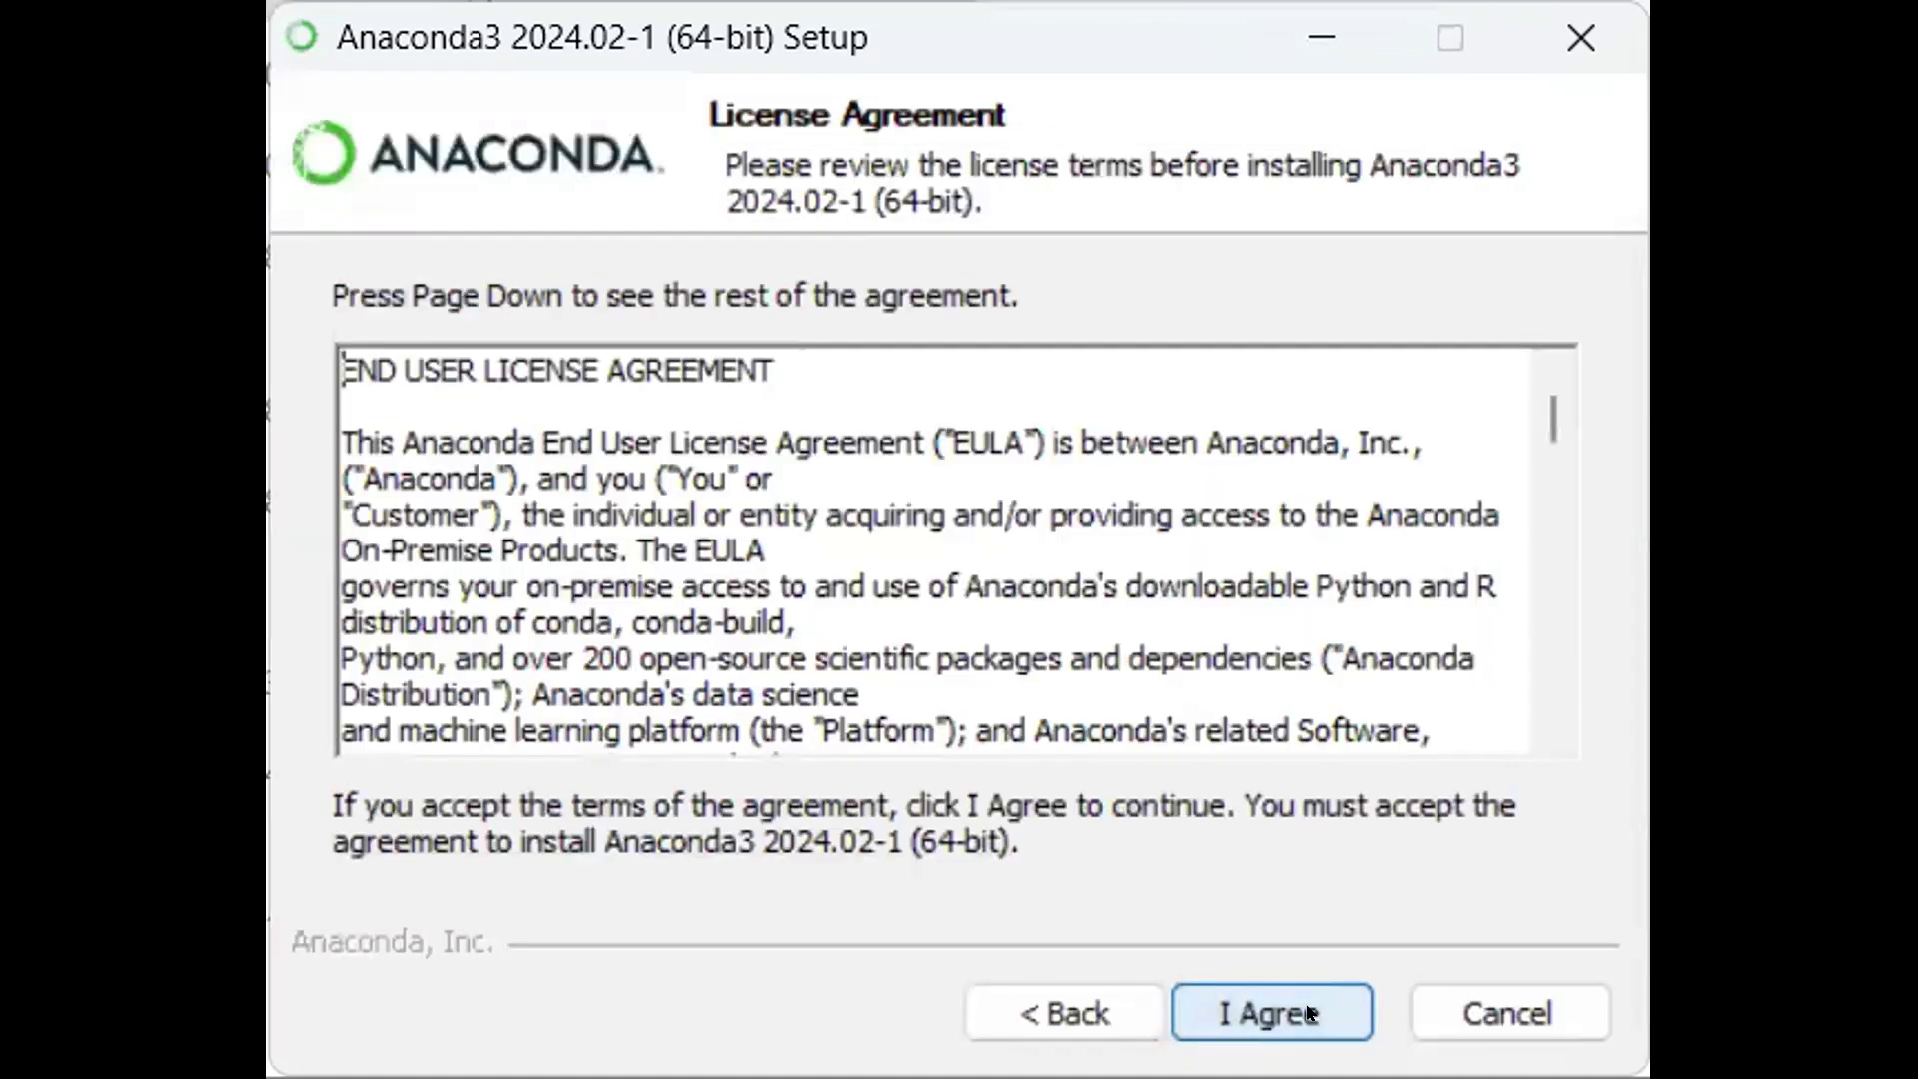
scroll(886, 633, down, 4)
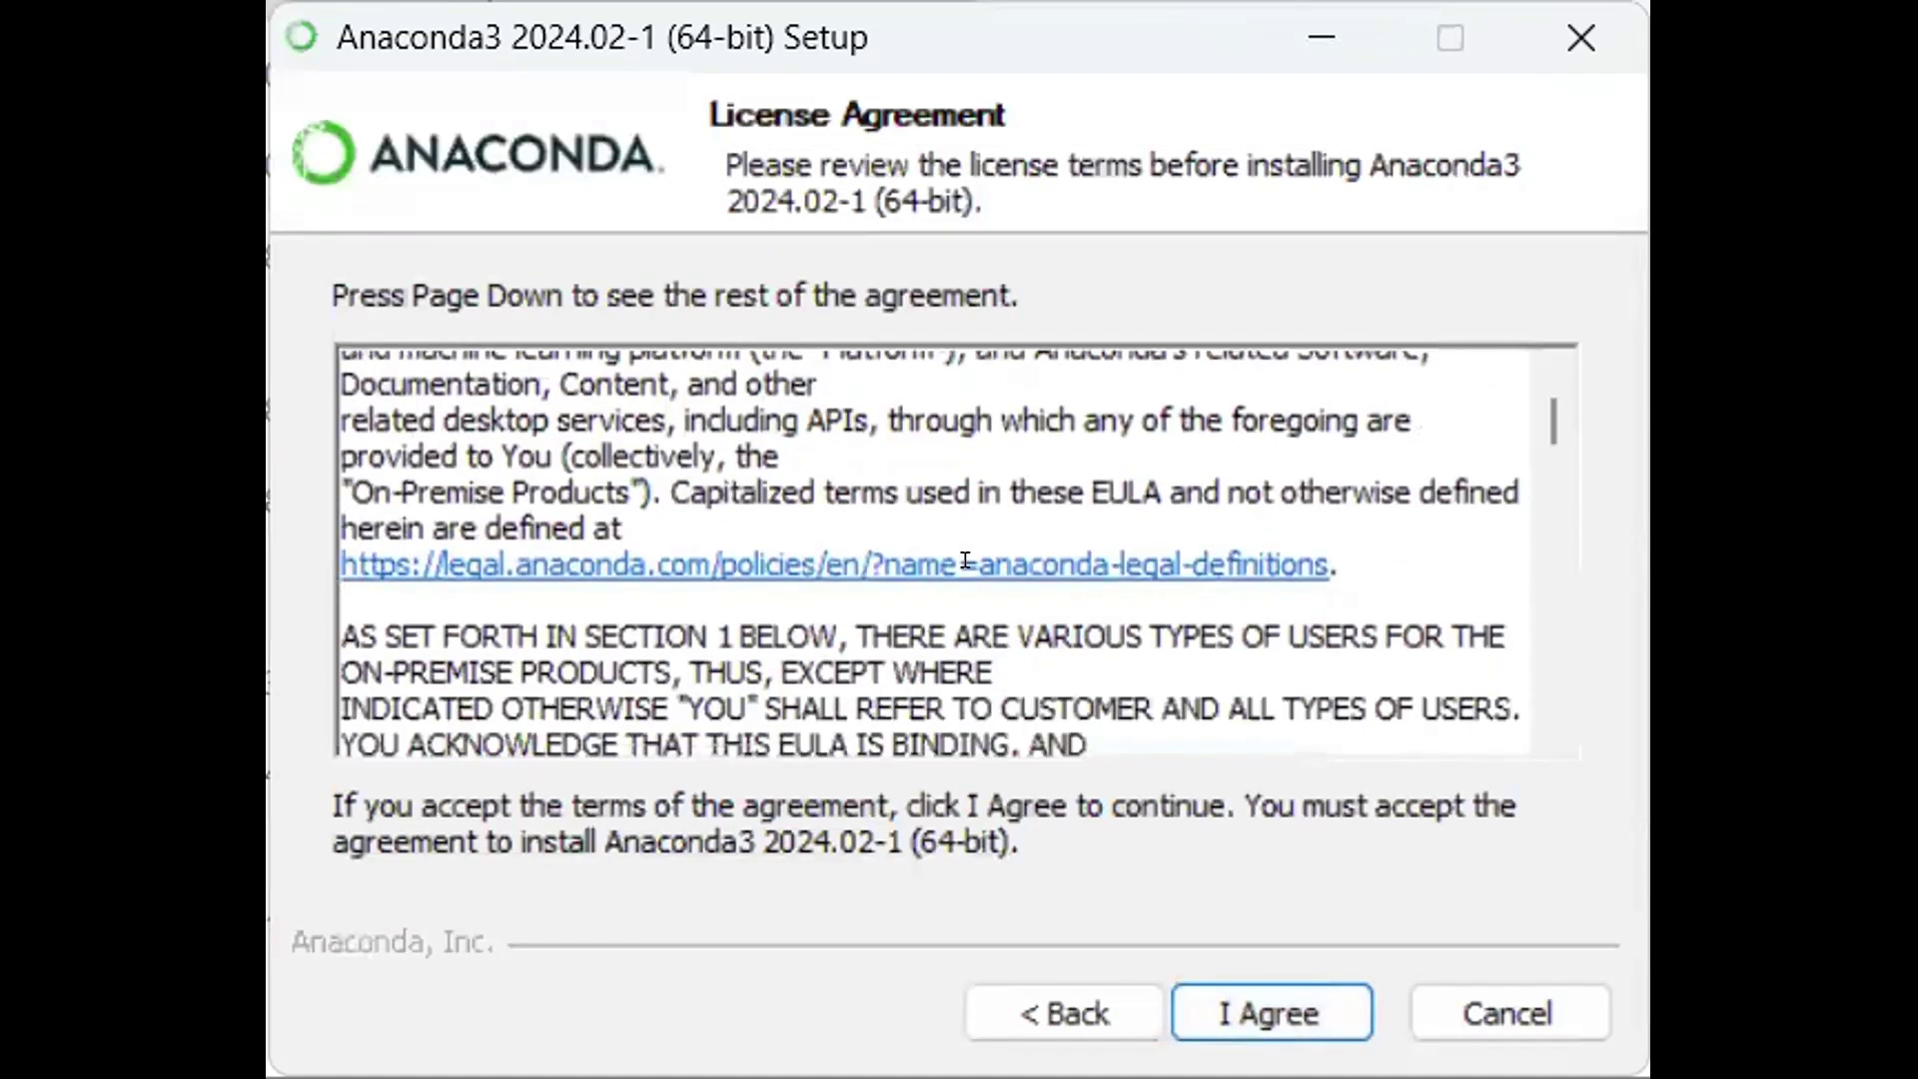
scroll(967, 562, down, 15)
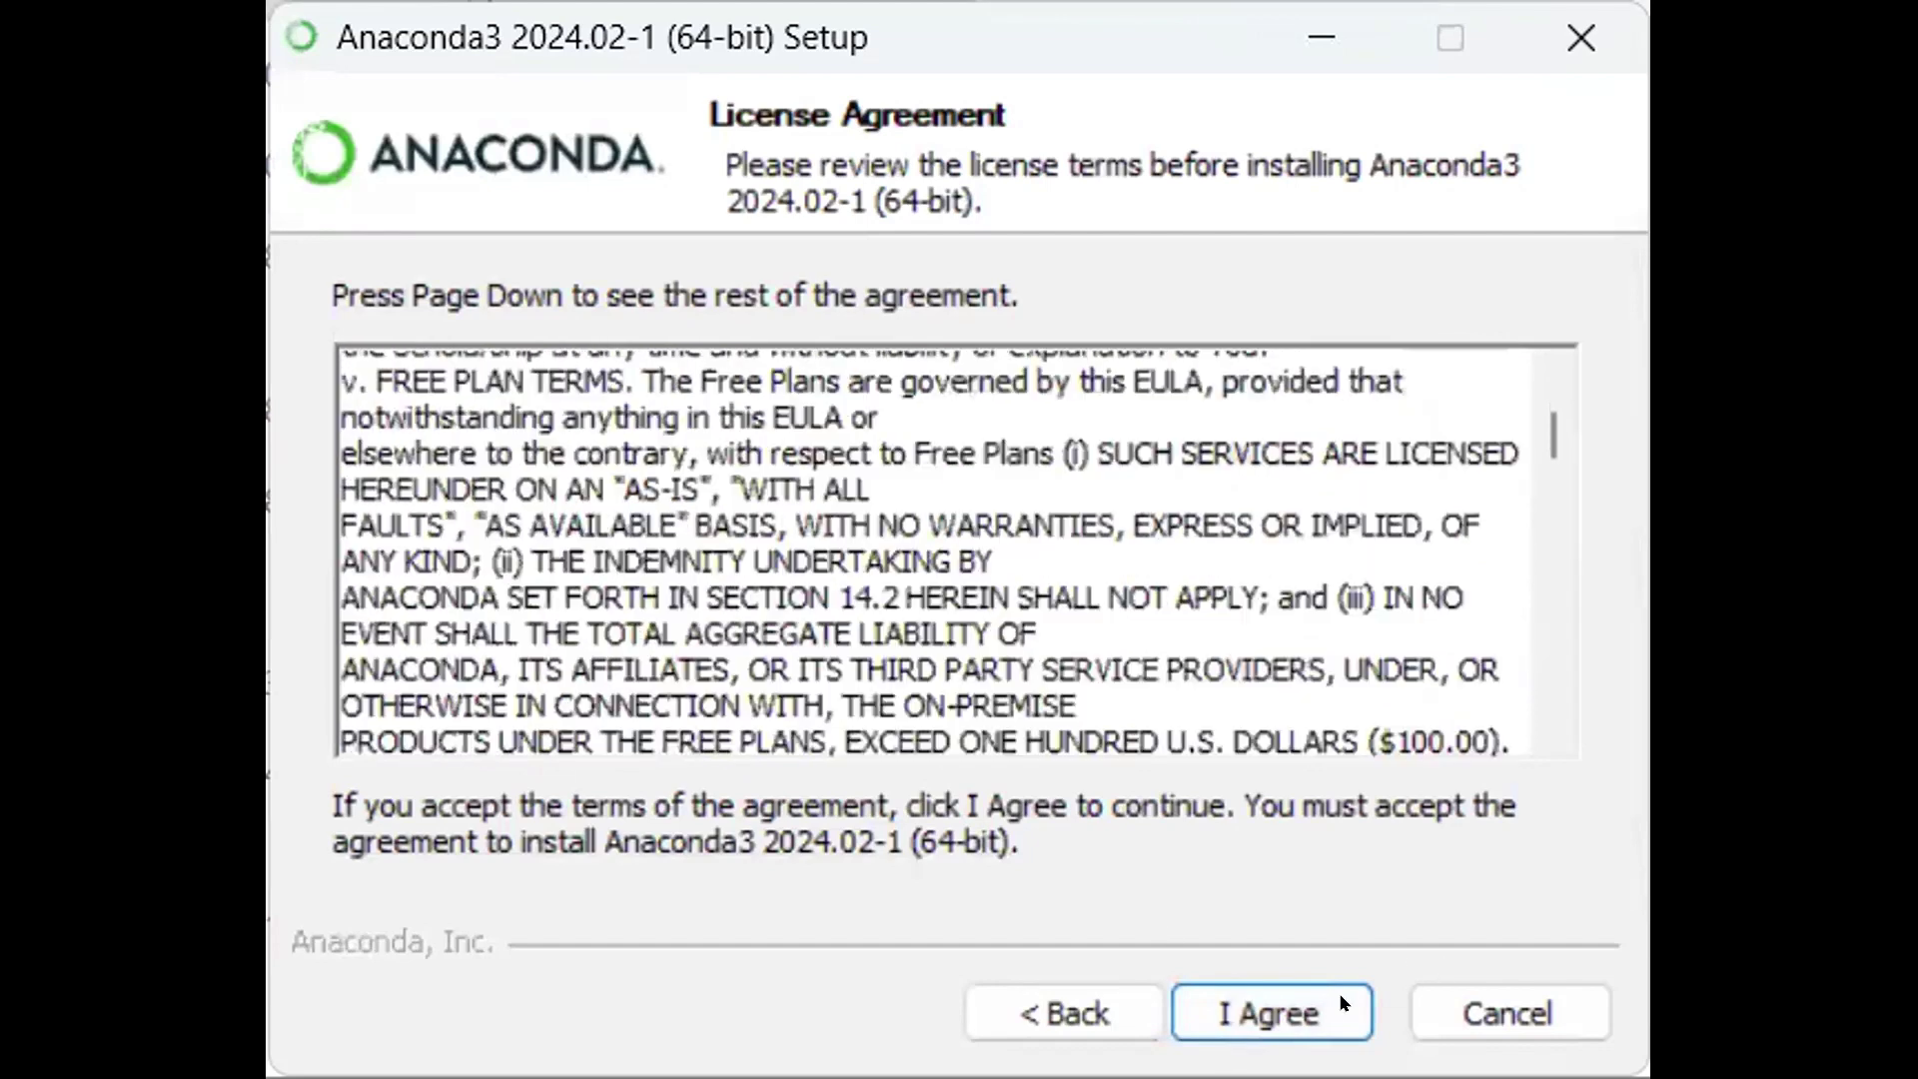
key(Page_Down)
key(Page_Down)
key(Page_Down)
key(Page_Down)
key(Page_Down)
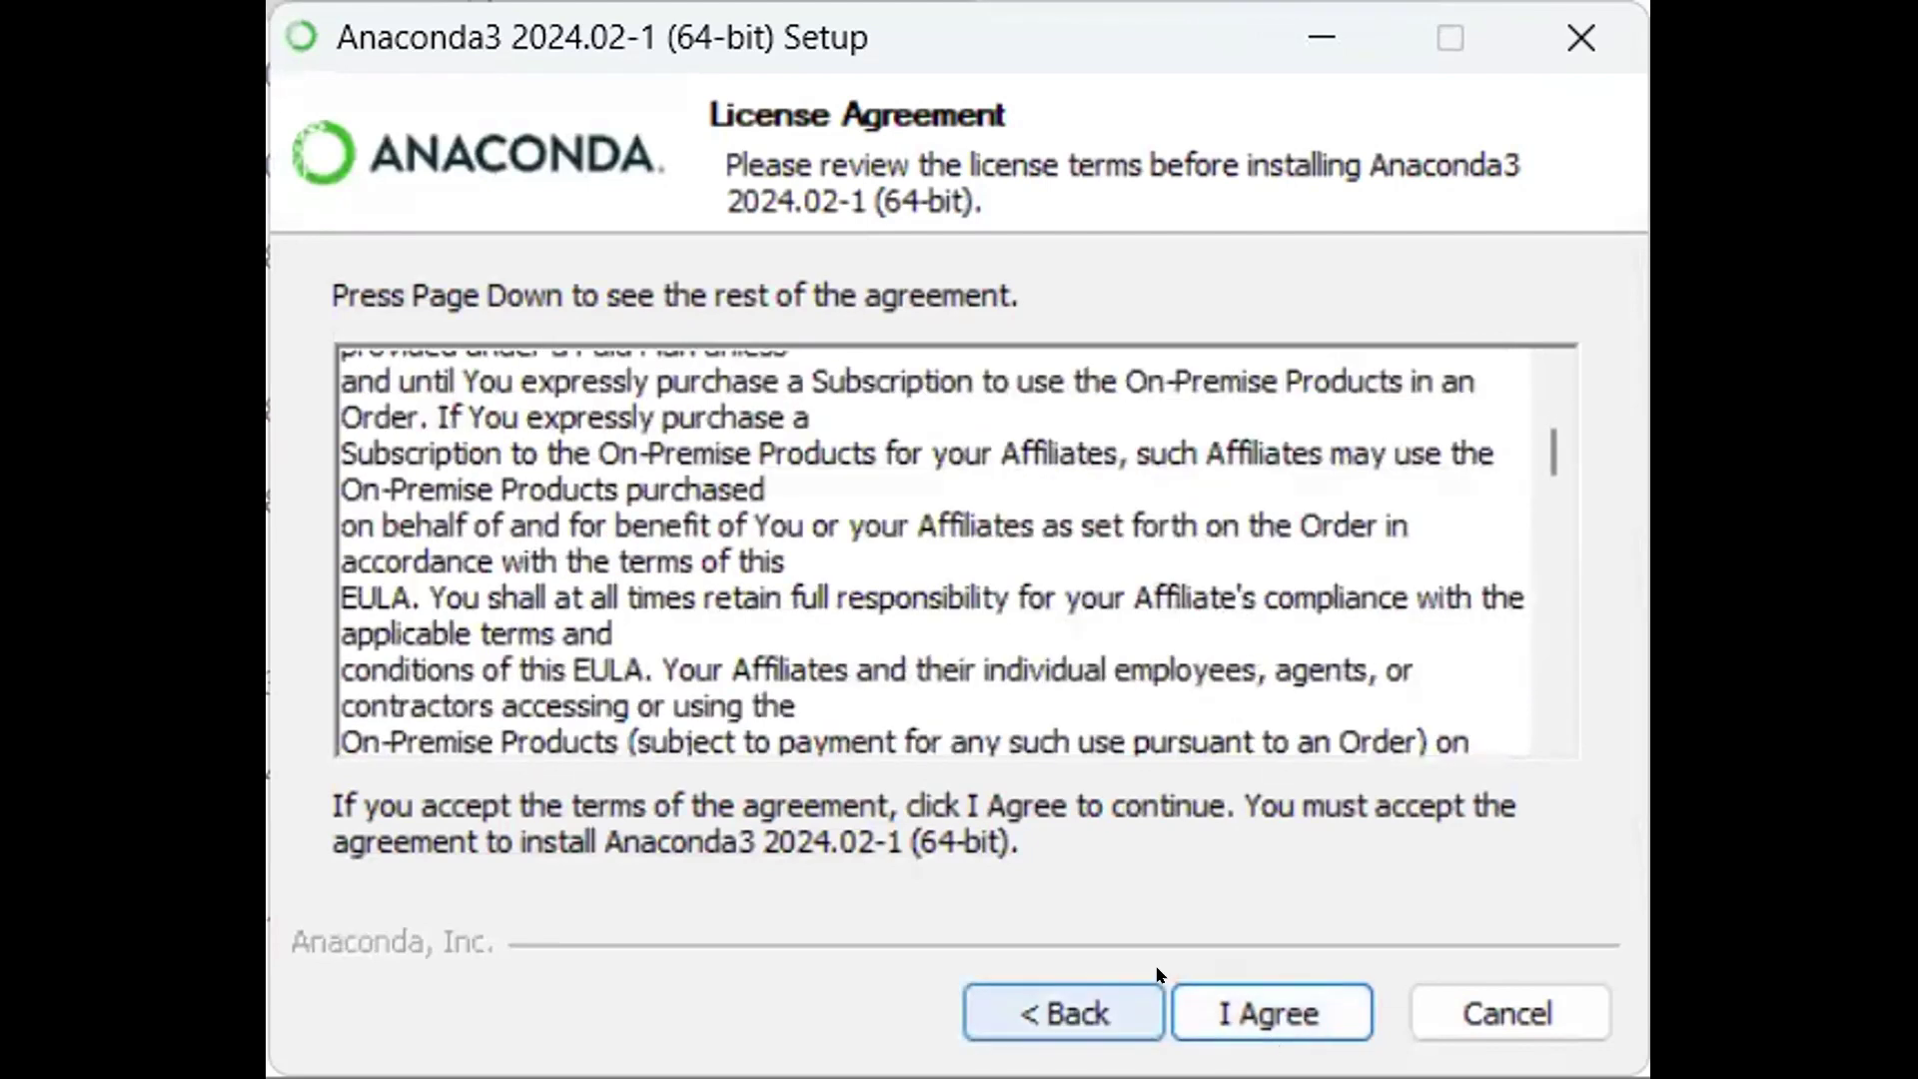
click(1229, 1010)
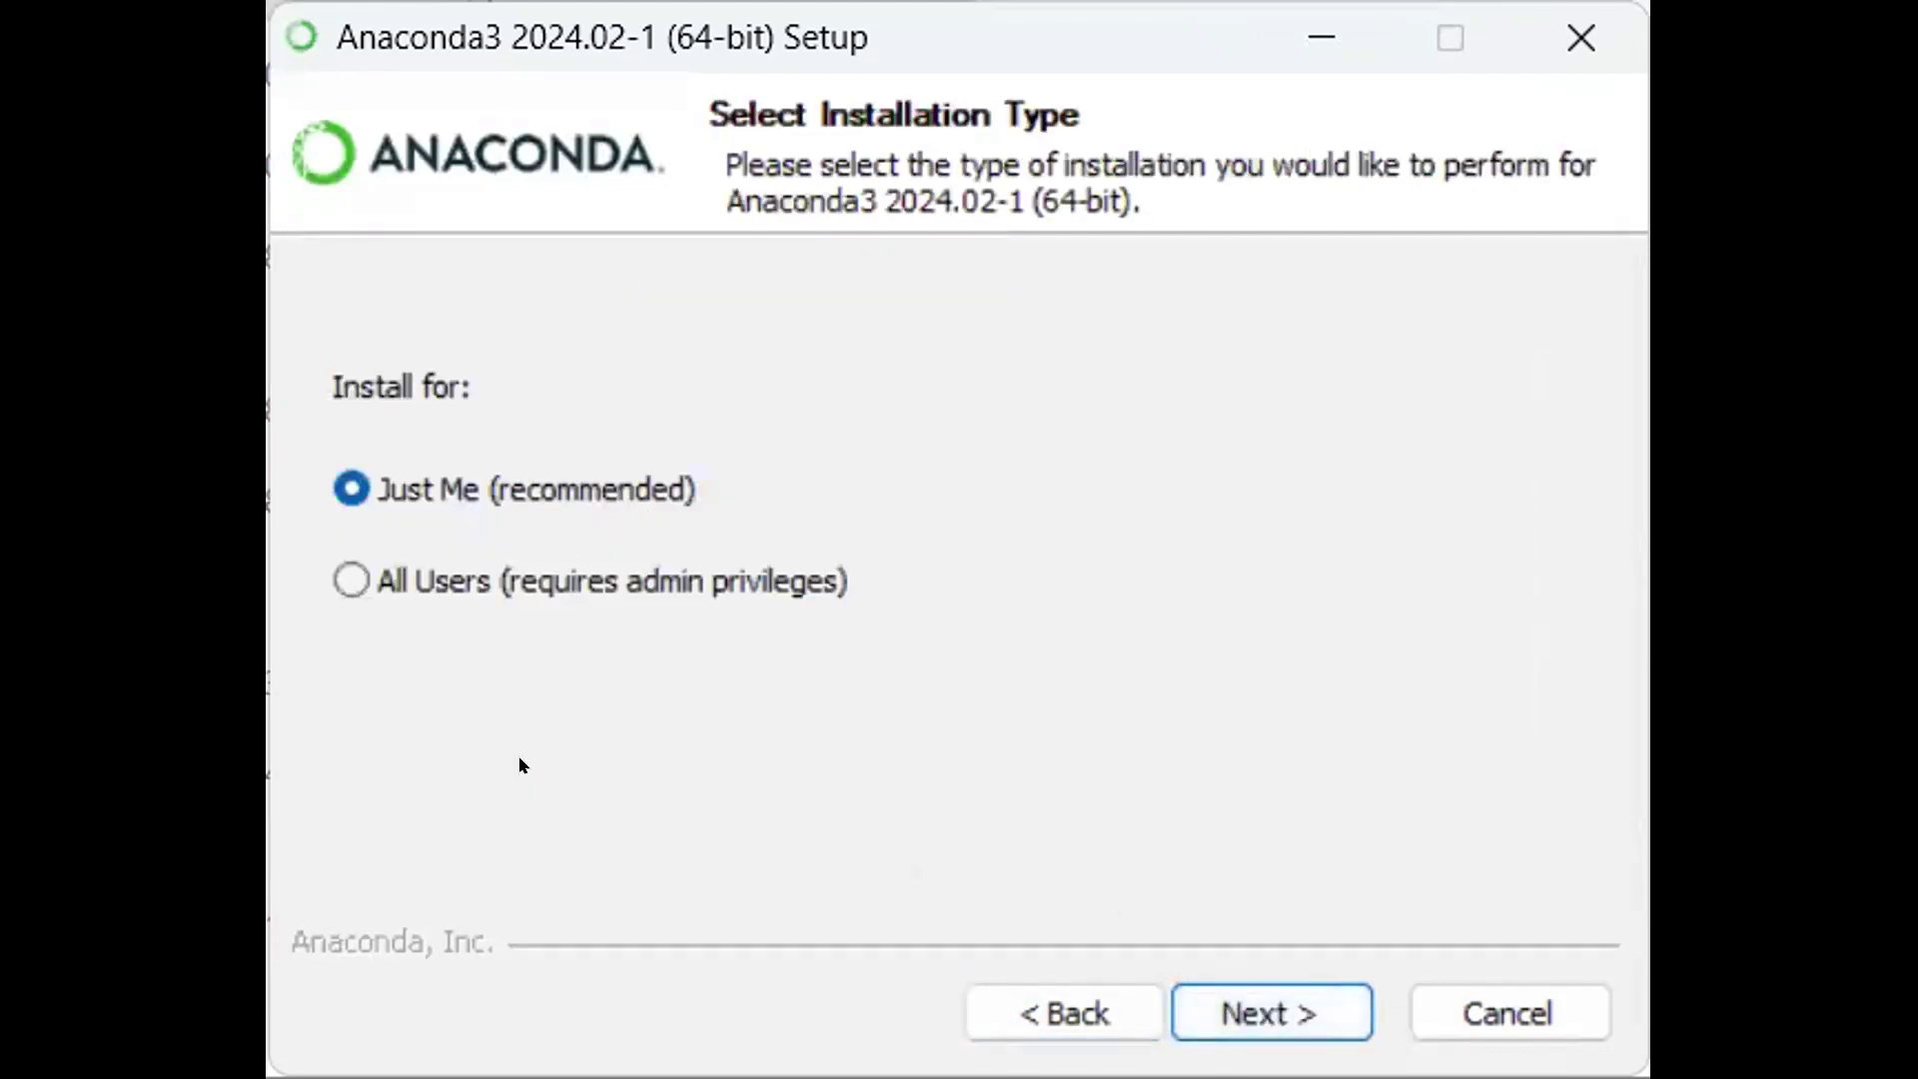
- Set the installation type to All Users and continue to the install location page
click(340, 582)
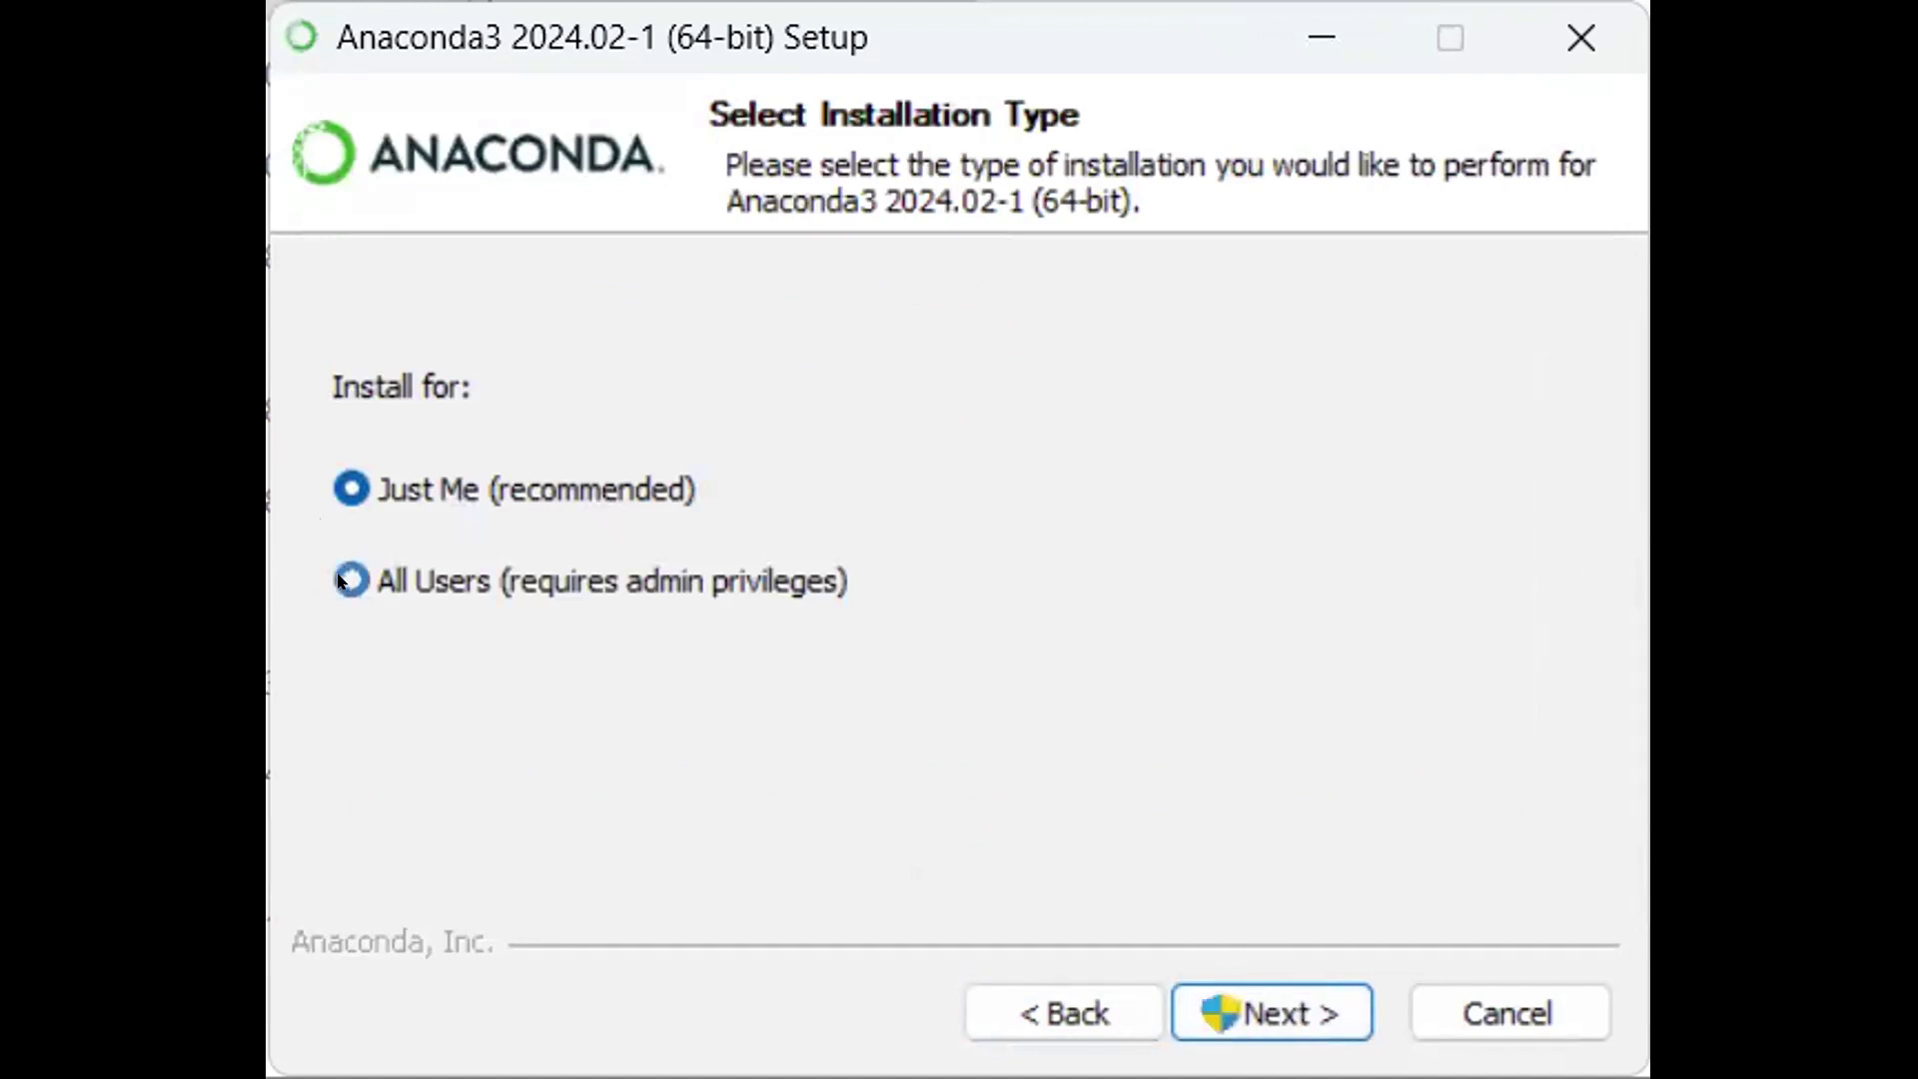
click(1267, 1005)
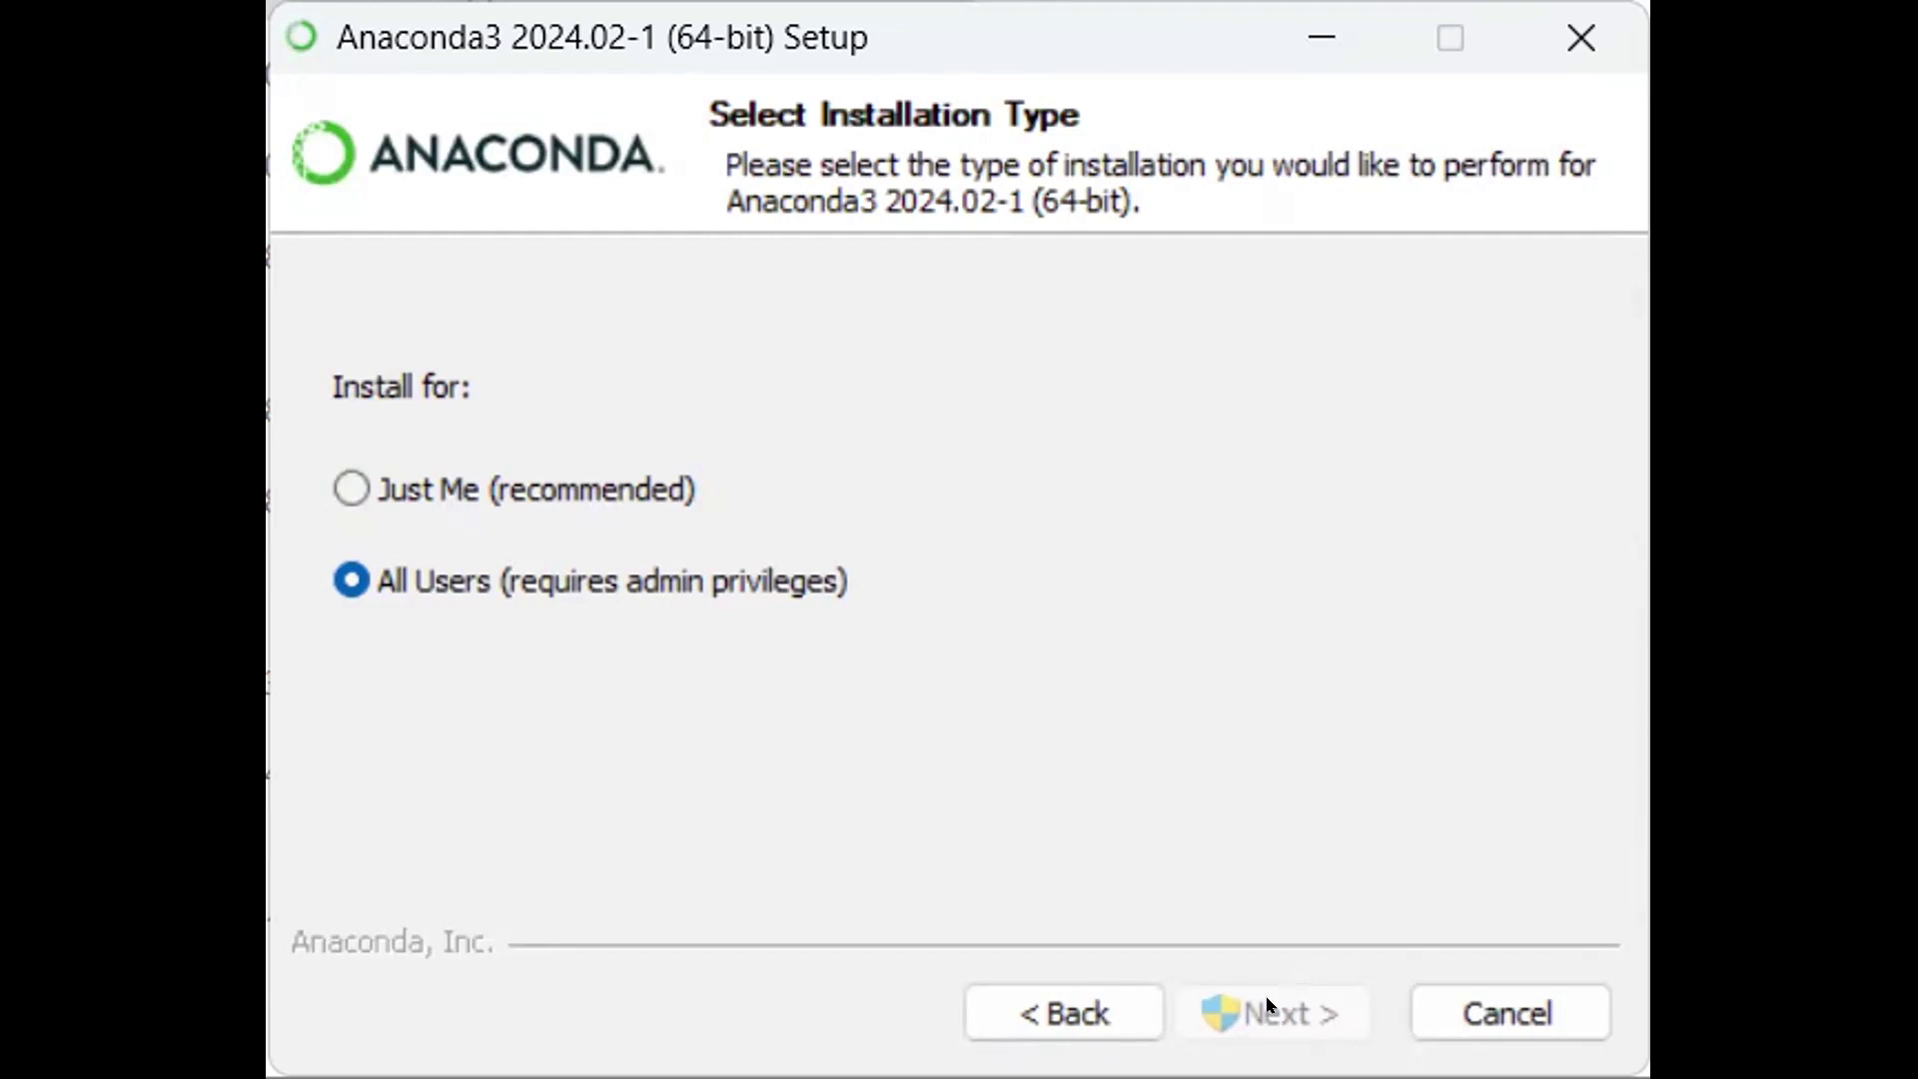
click(1269, 1011)
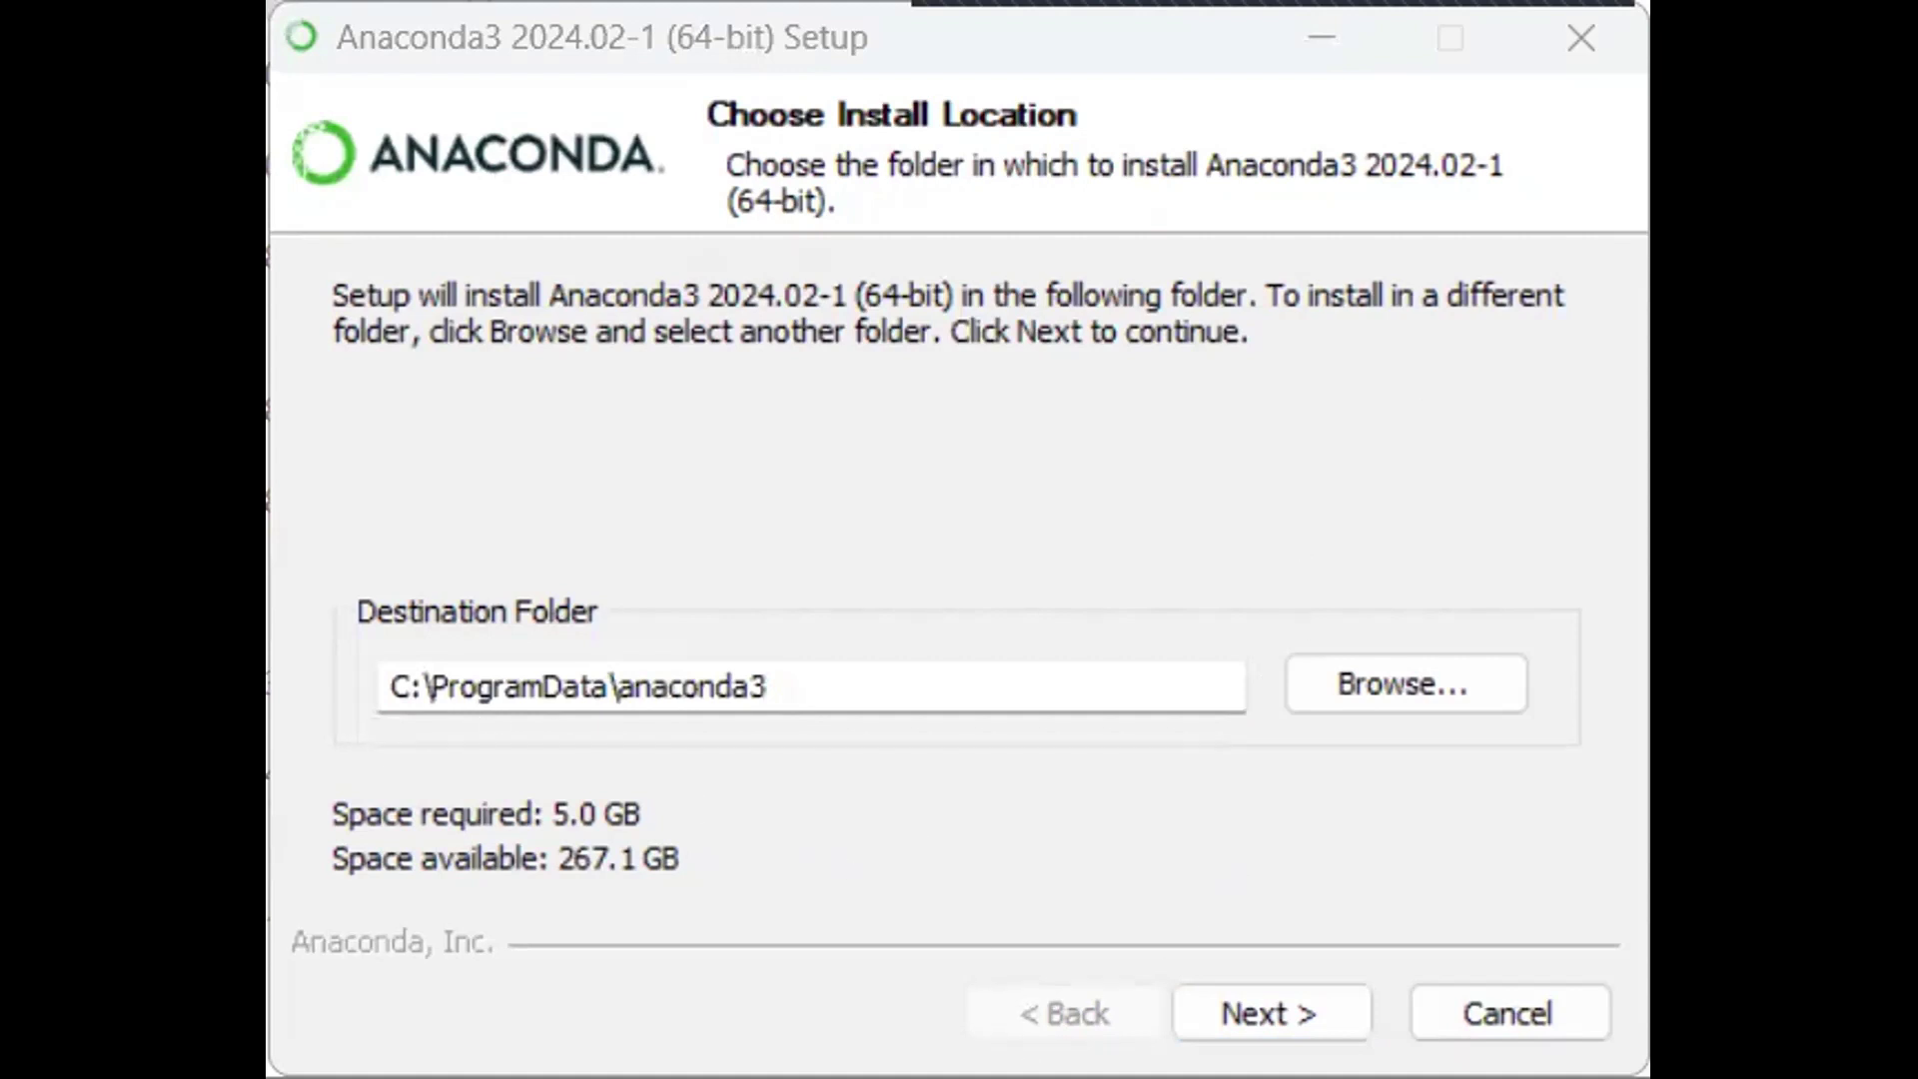
- Try to continue with the default C:\ProgramData\anaconda3 folder, and choose the Downloads folder as the destination instead
click(1241, 1015)
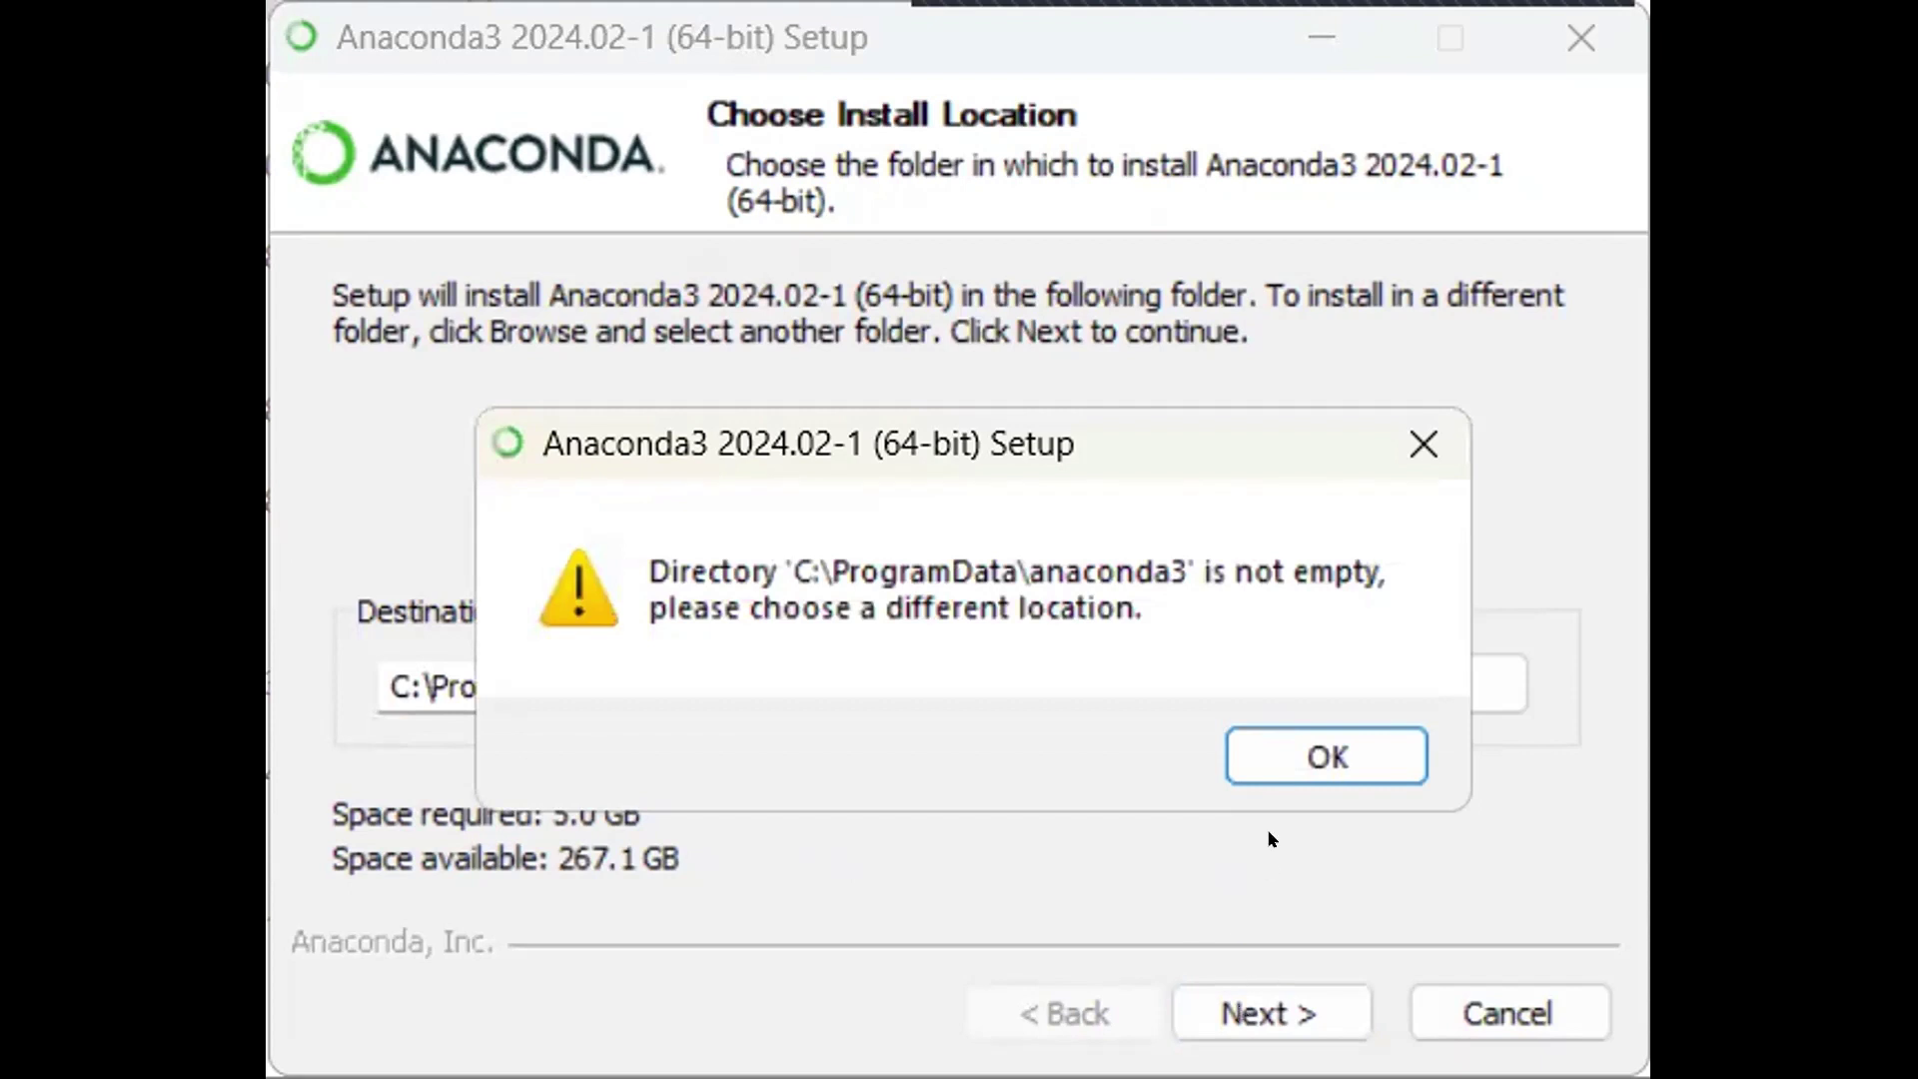
click(1327, 756)
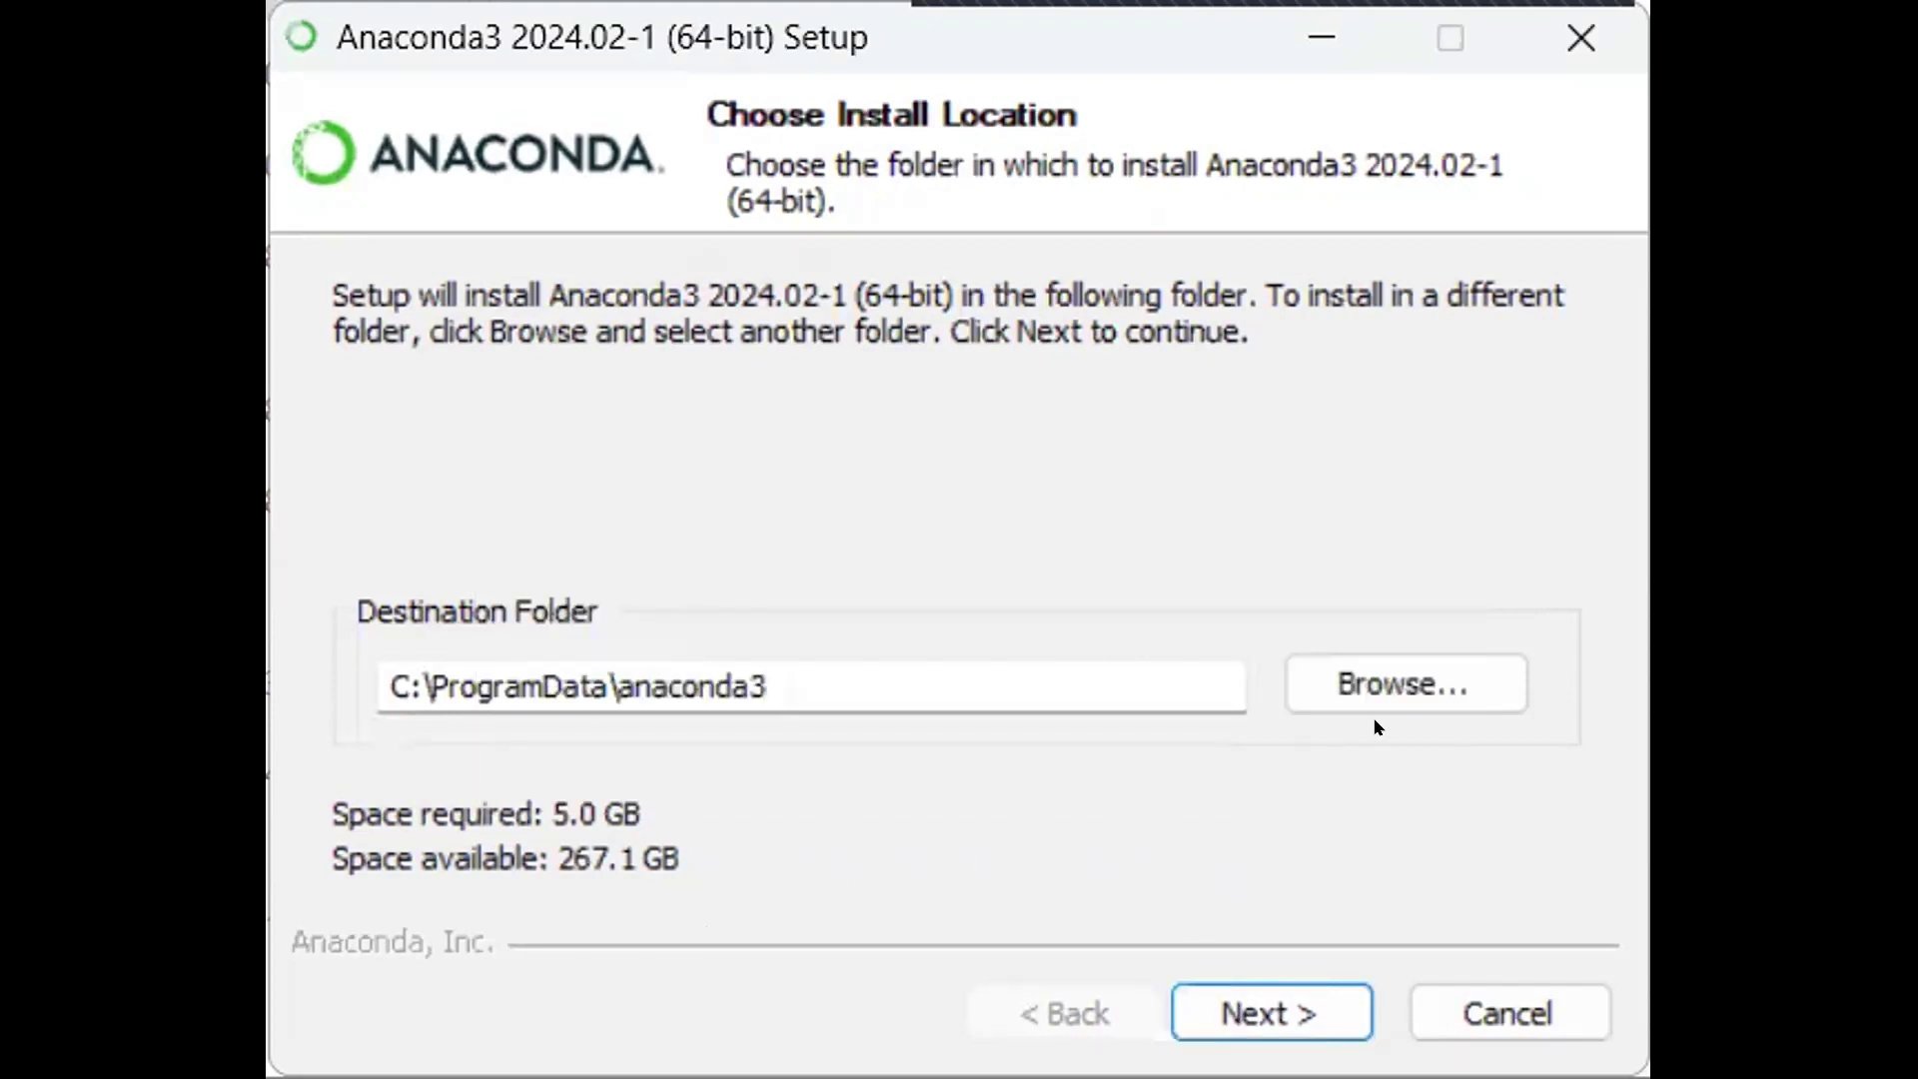
click(1356, 687)
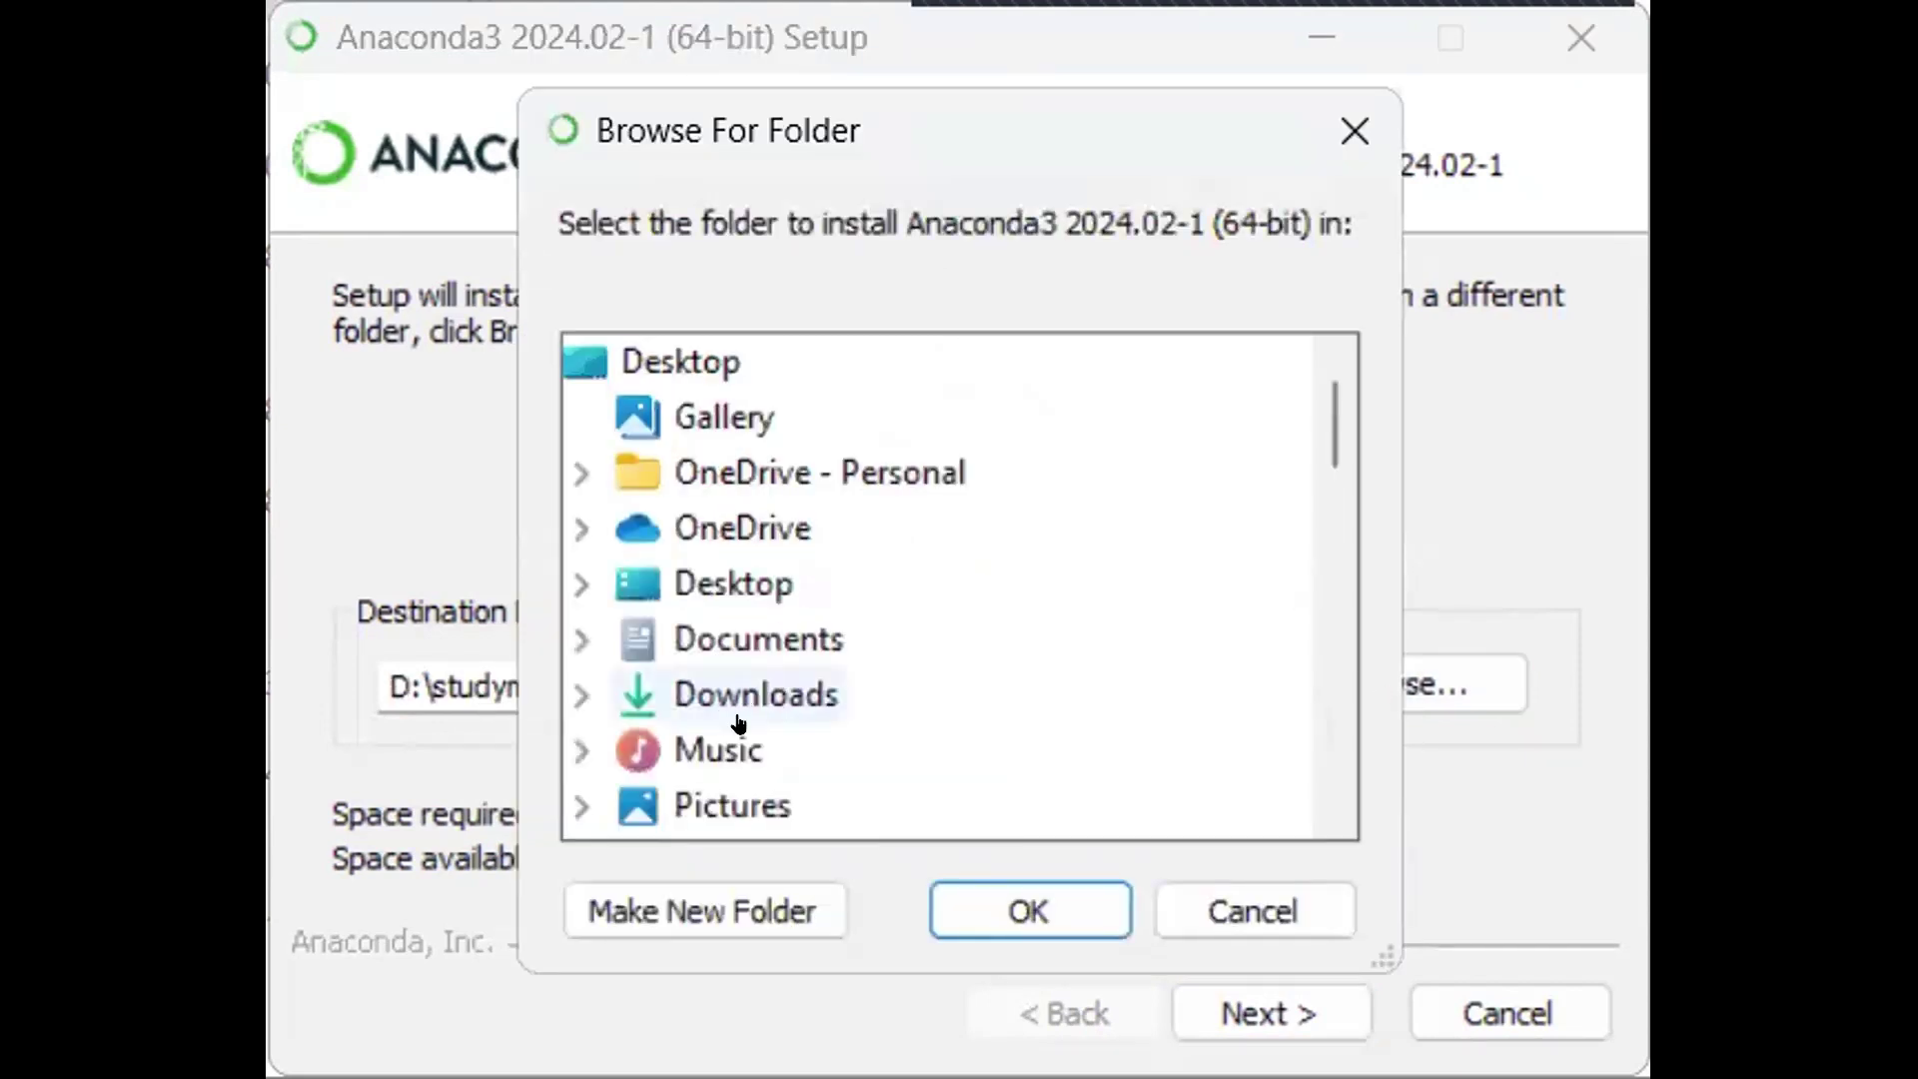
click(804, 696)
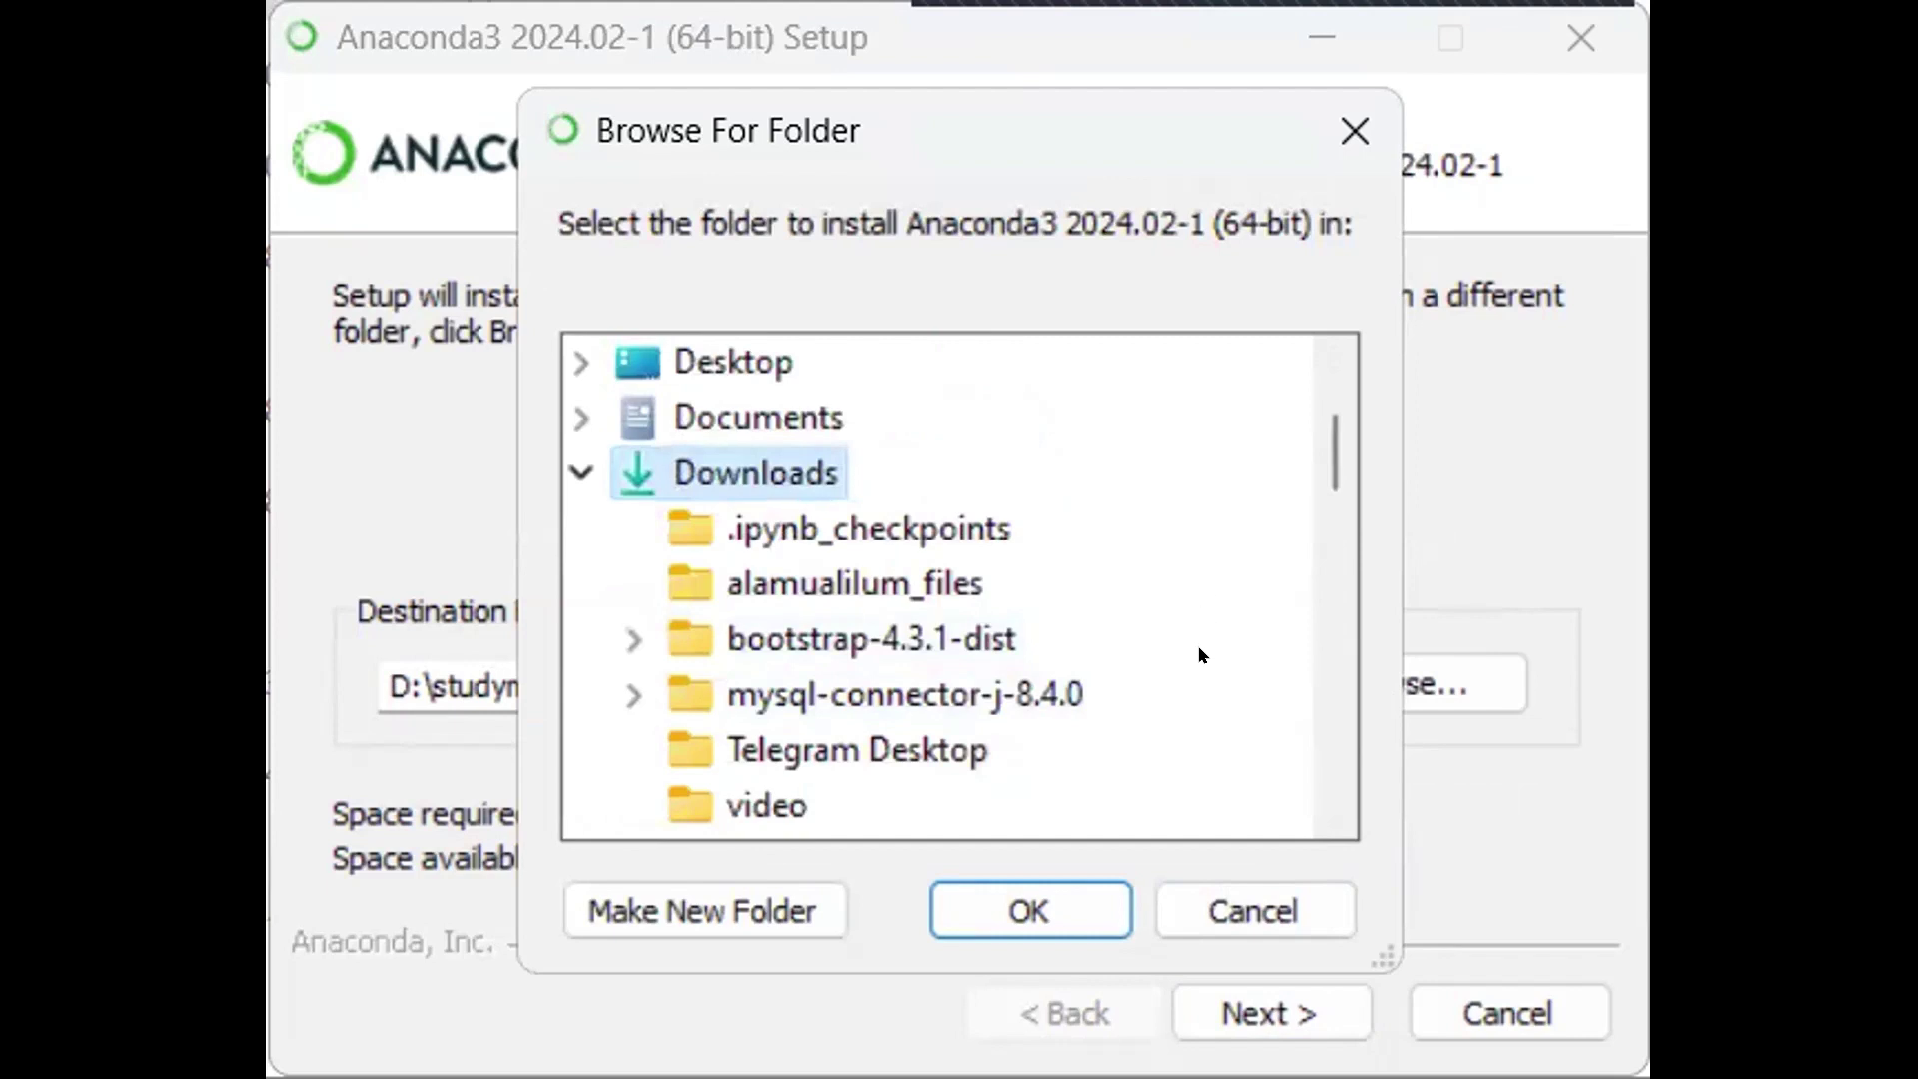
scroll(1202, 655, down, 4)
click(1060, 901)
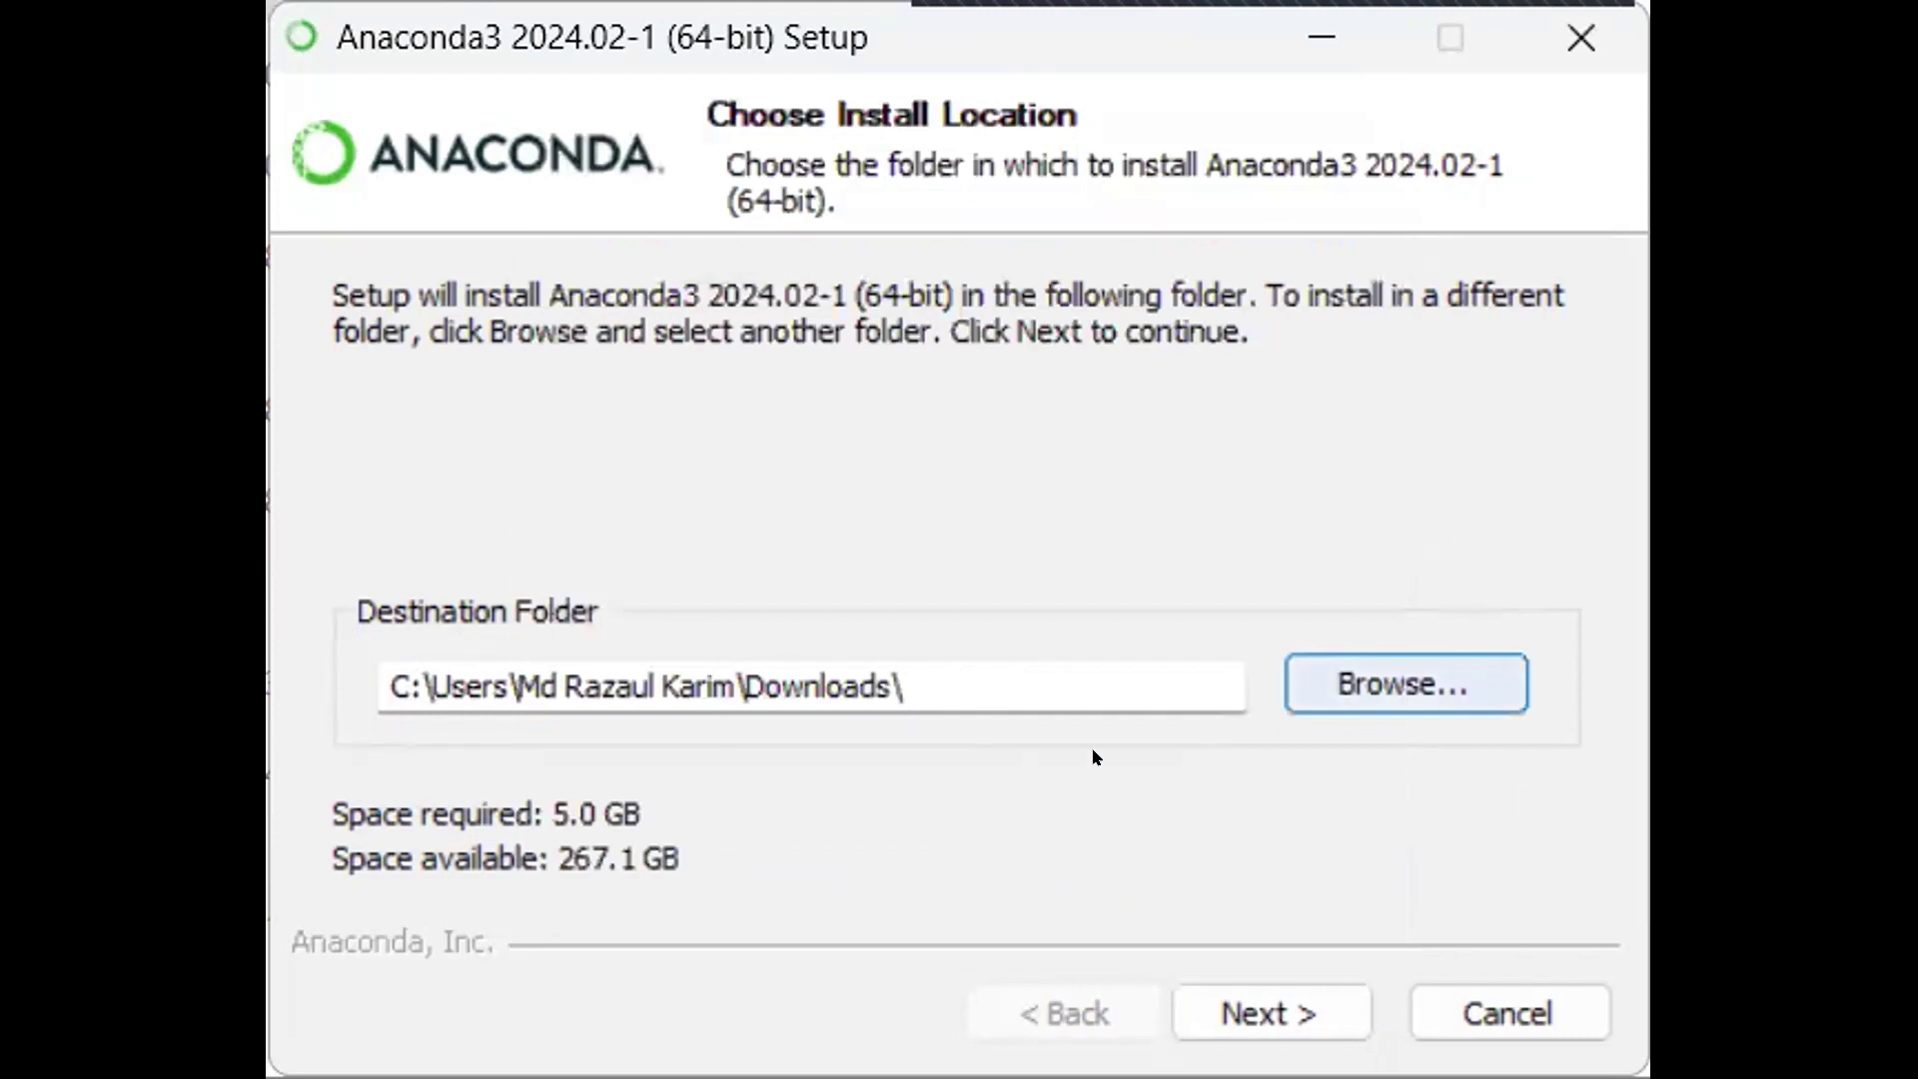
- Remove the trailing backslash from the destination path and reselect the Downloads folder as the install location
click(929, 659)
key(BackSpace)
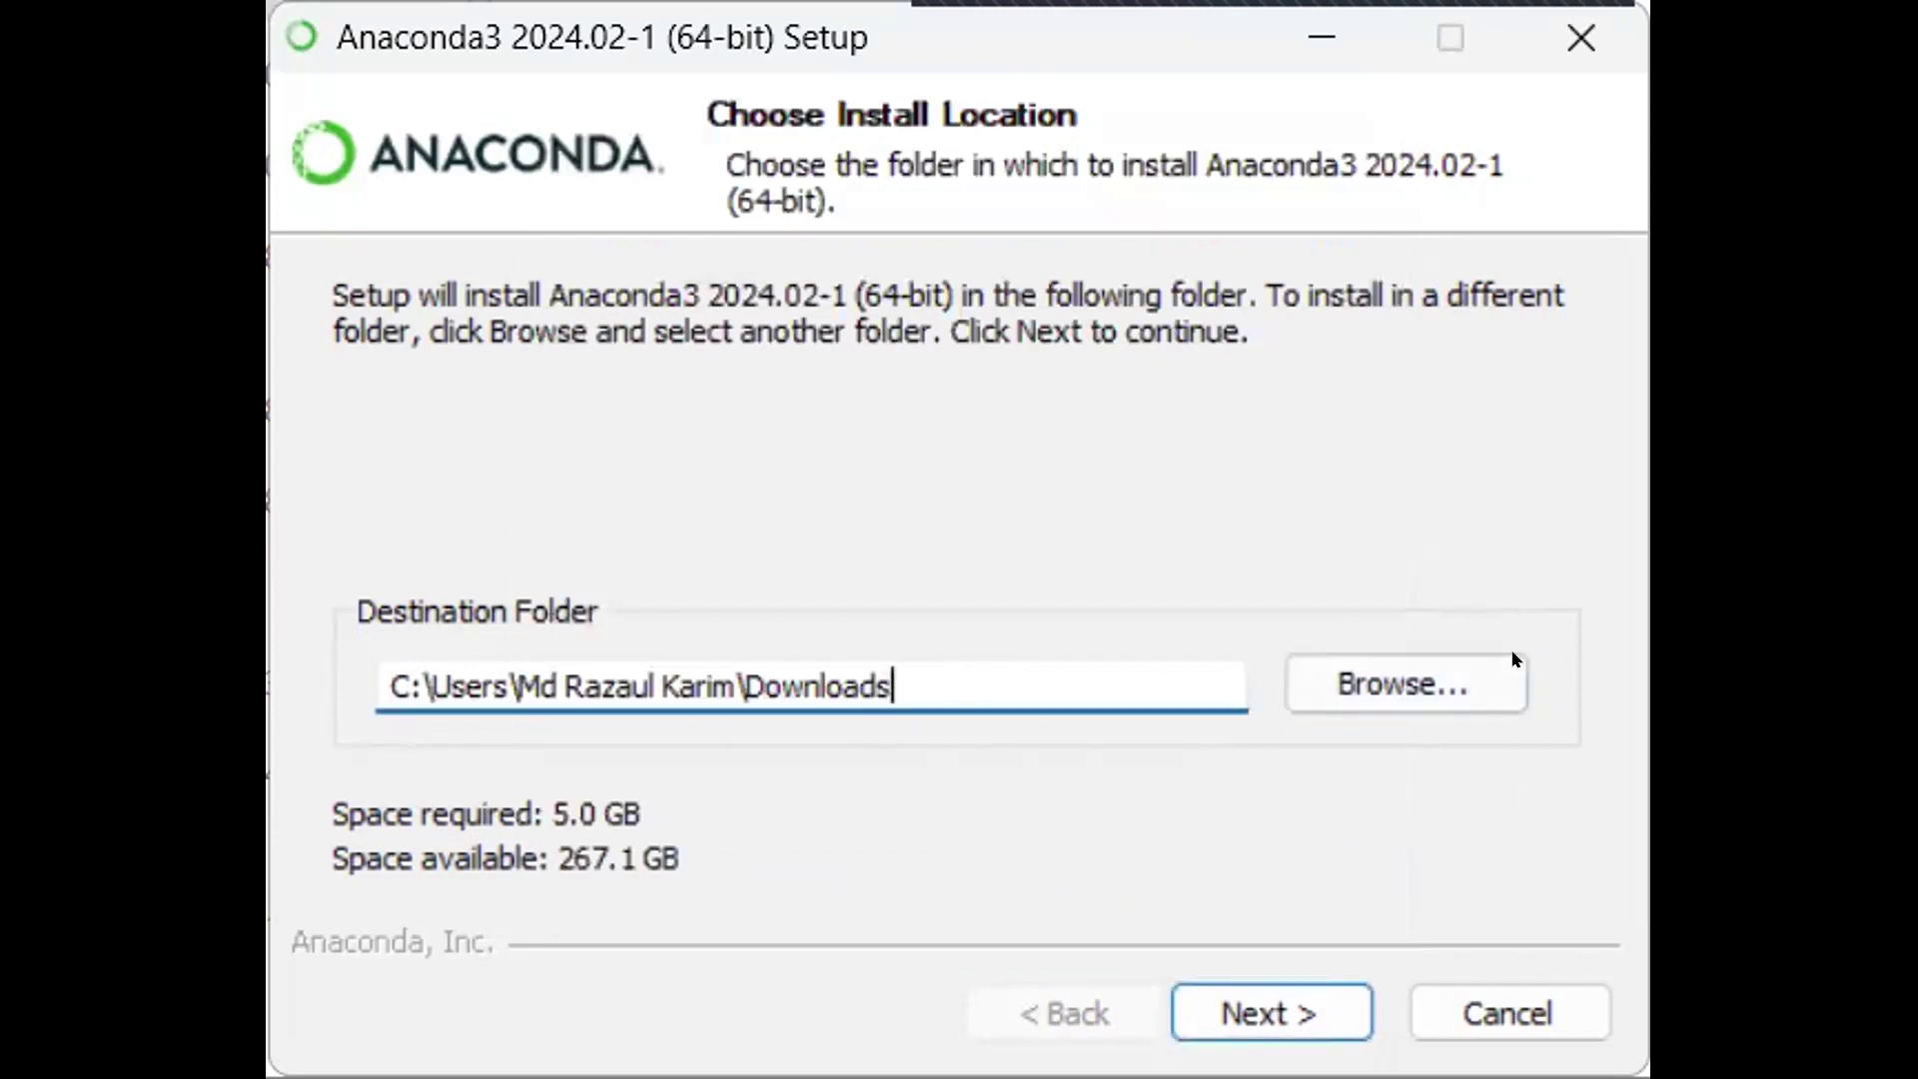
click(1403, 683)
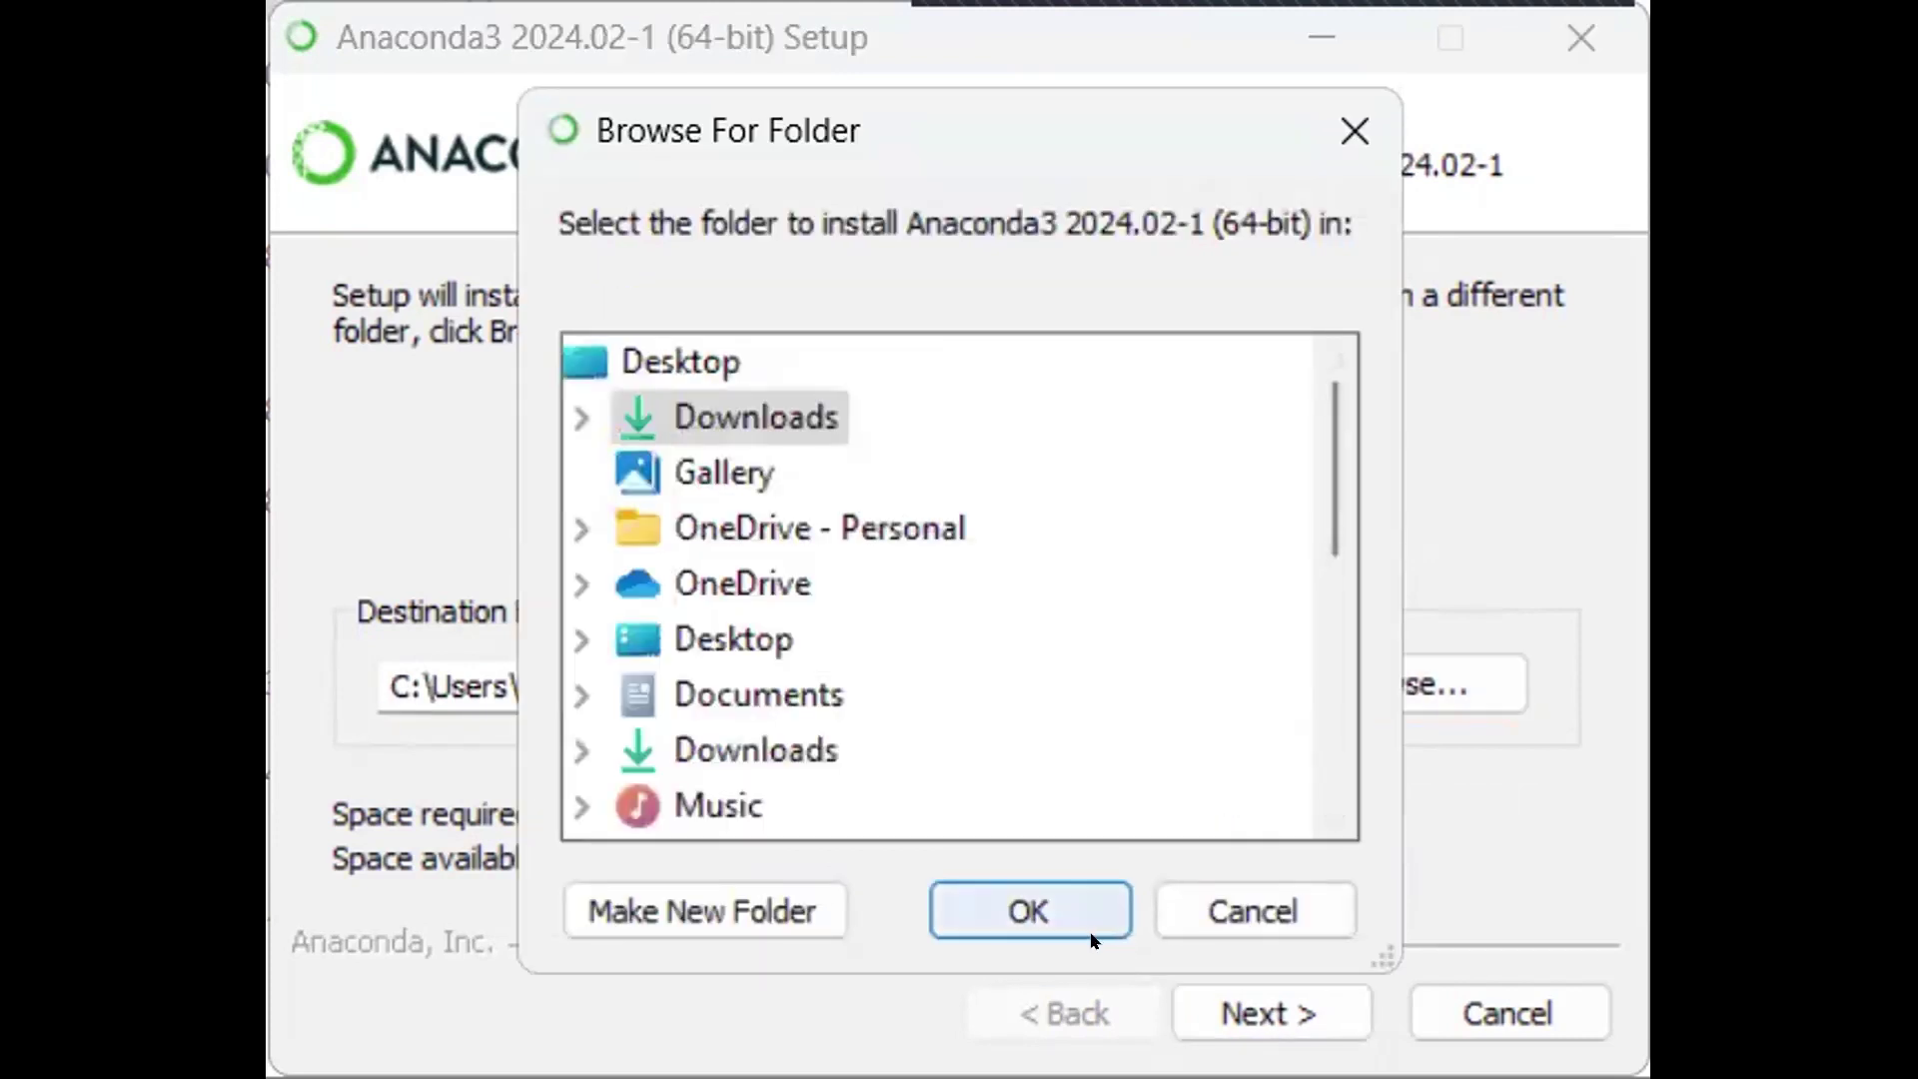
click(1026, 905)
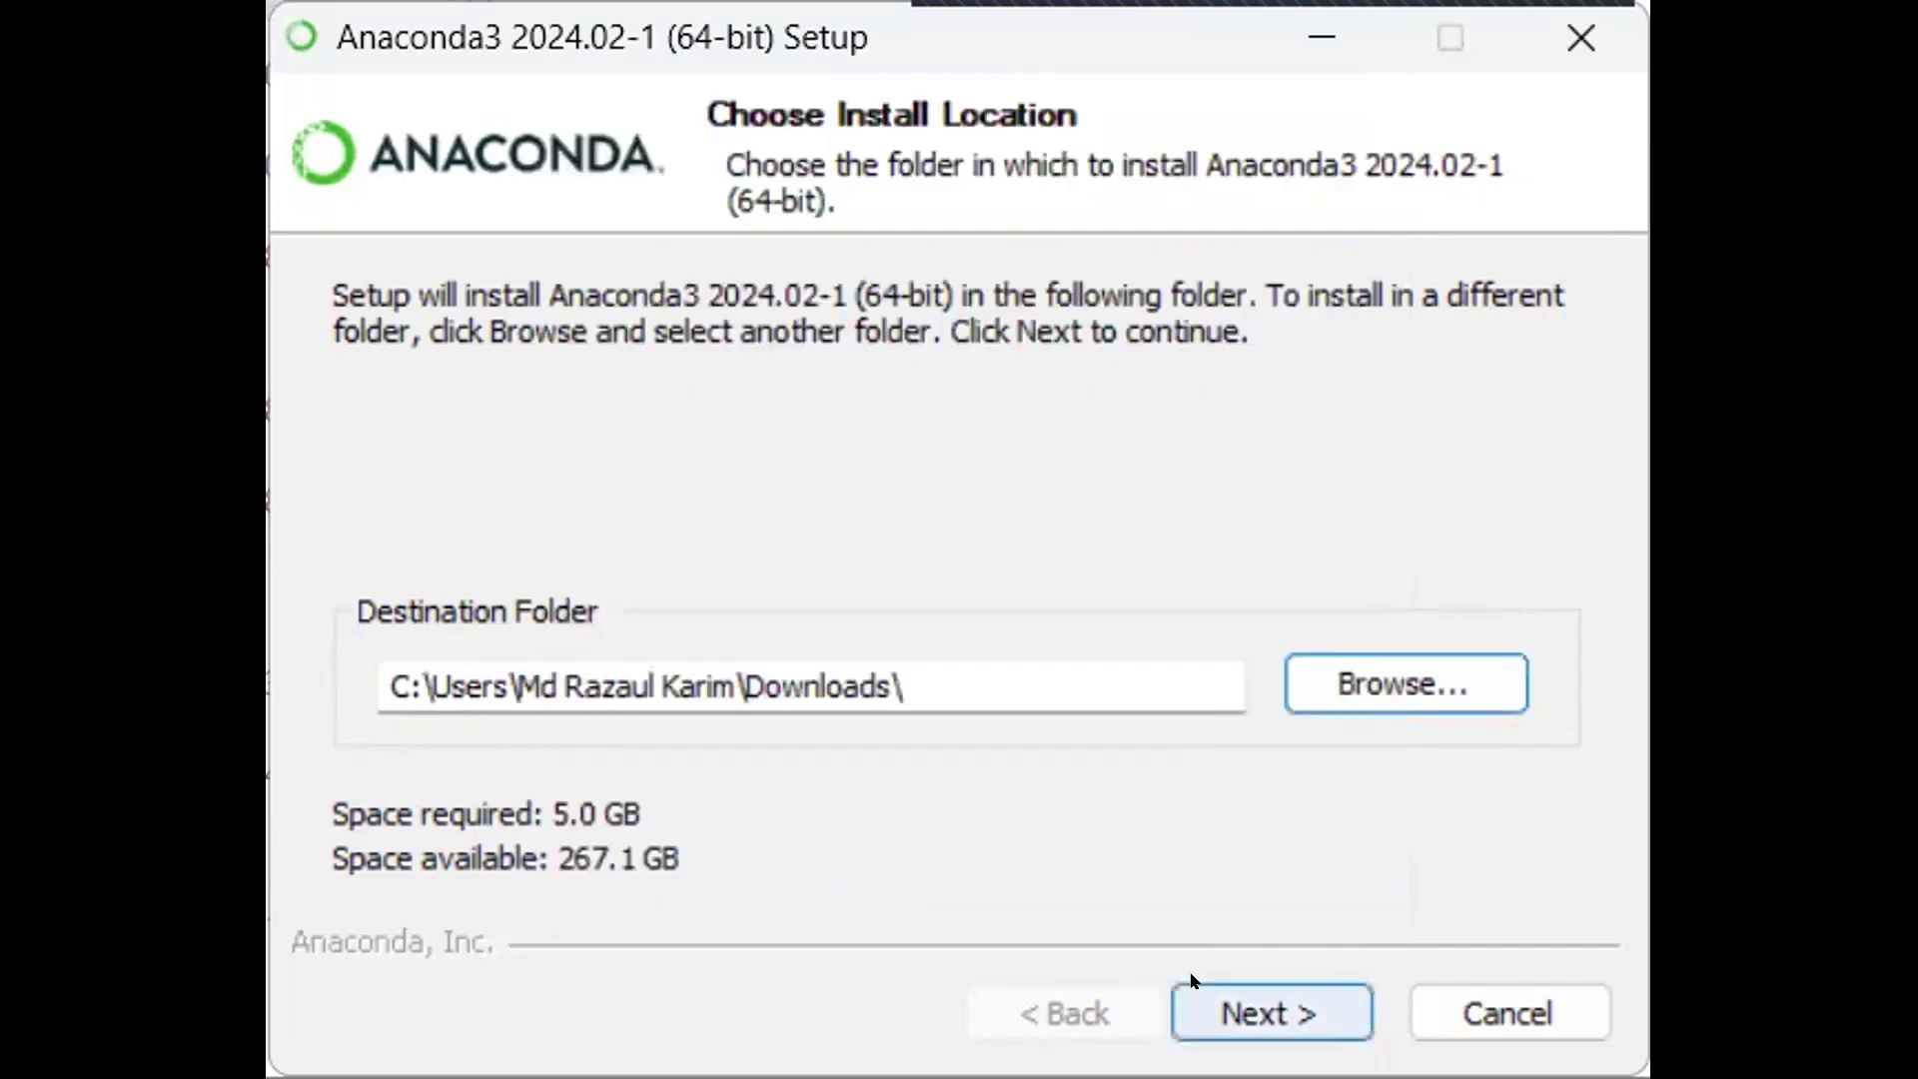
- Append an anaconda subfolder to the Downloads destination path and continue to the advanced installation options
click(1058, 658)
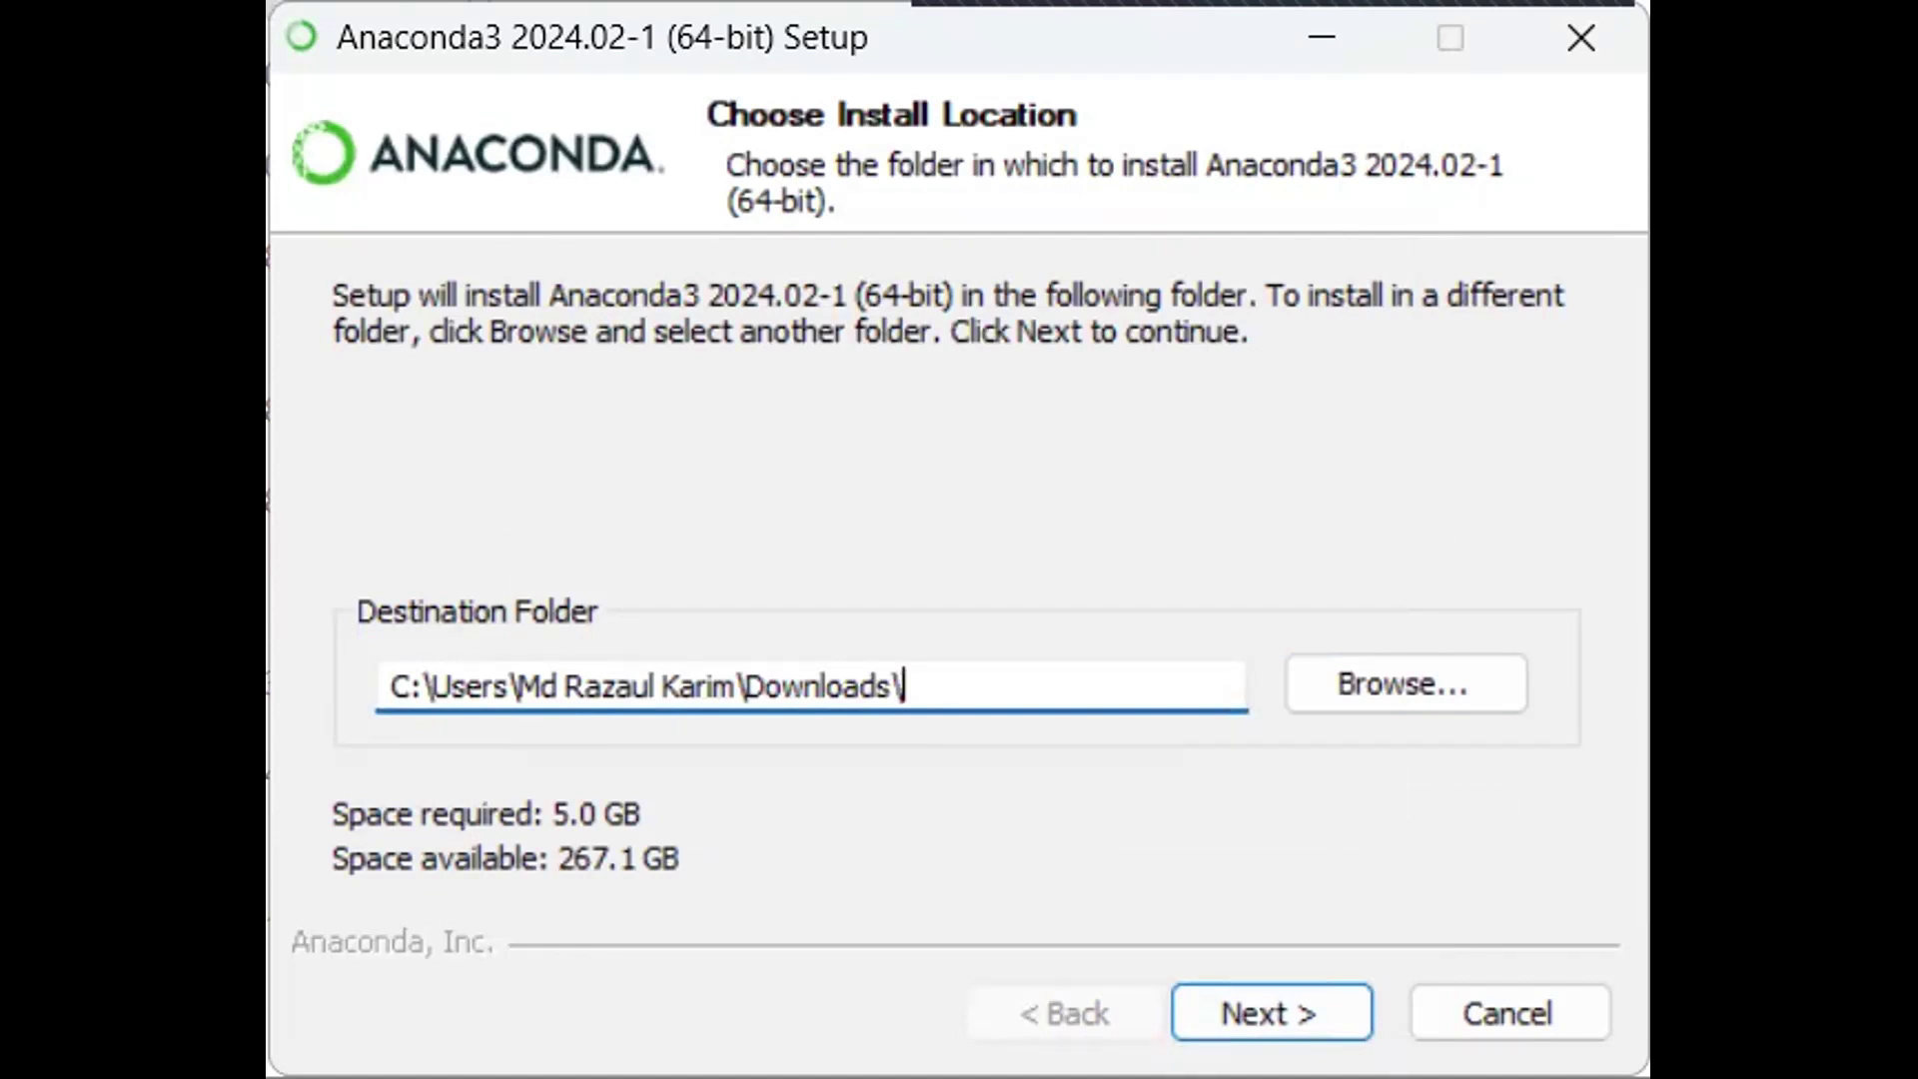
text(anaconda)
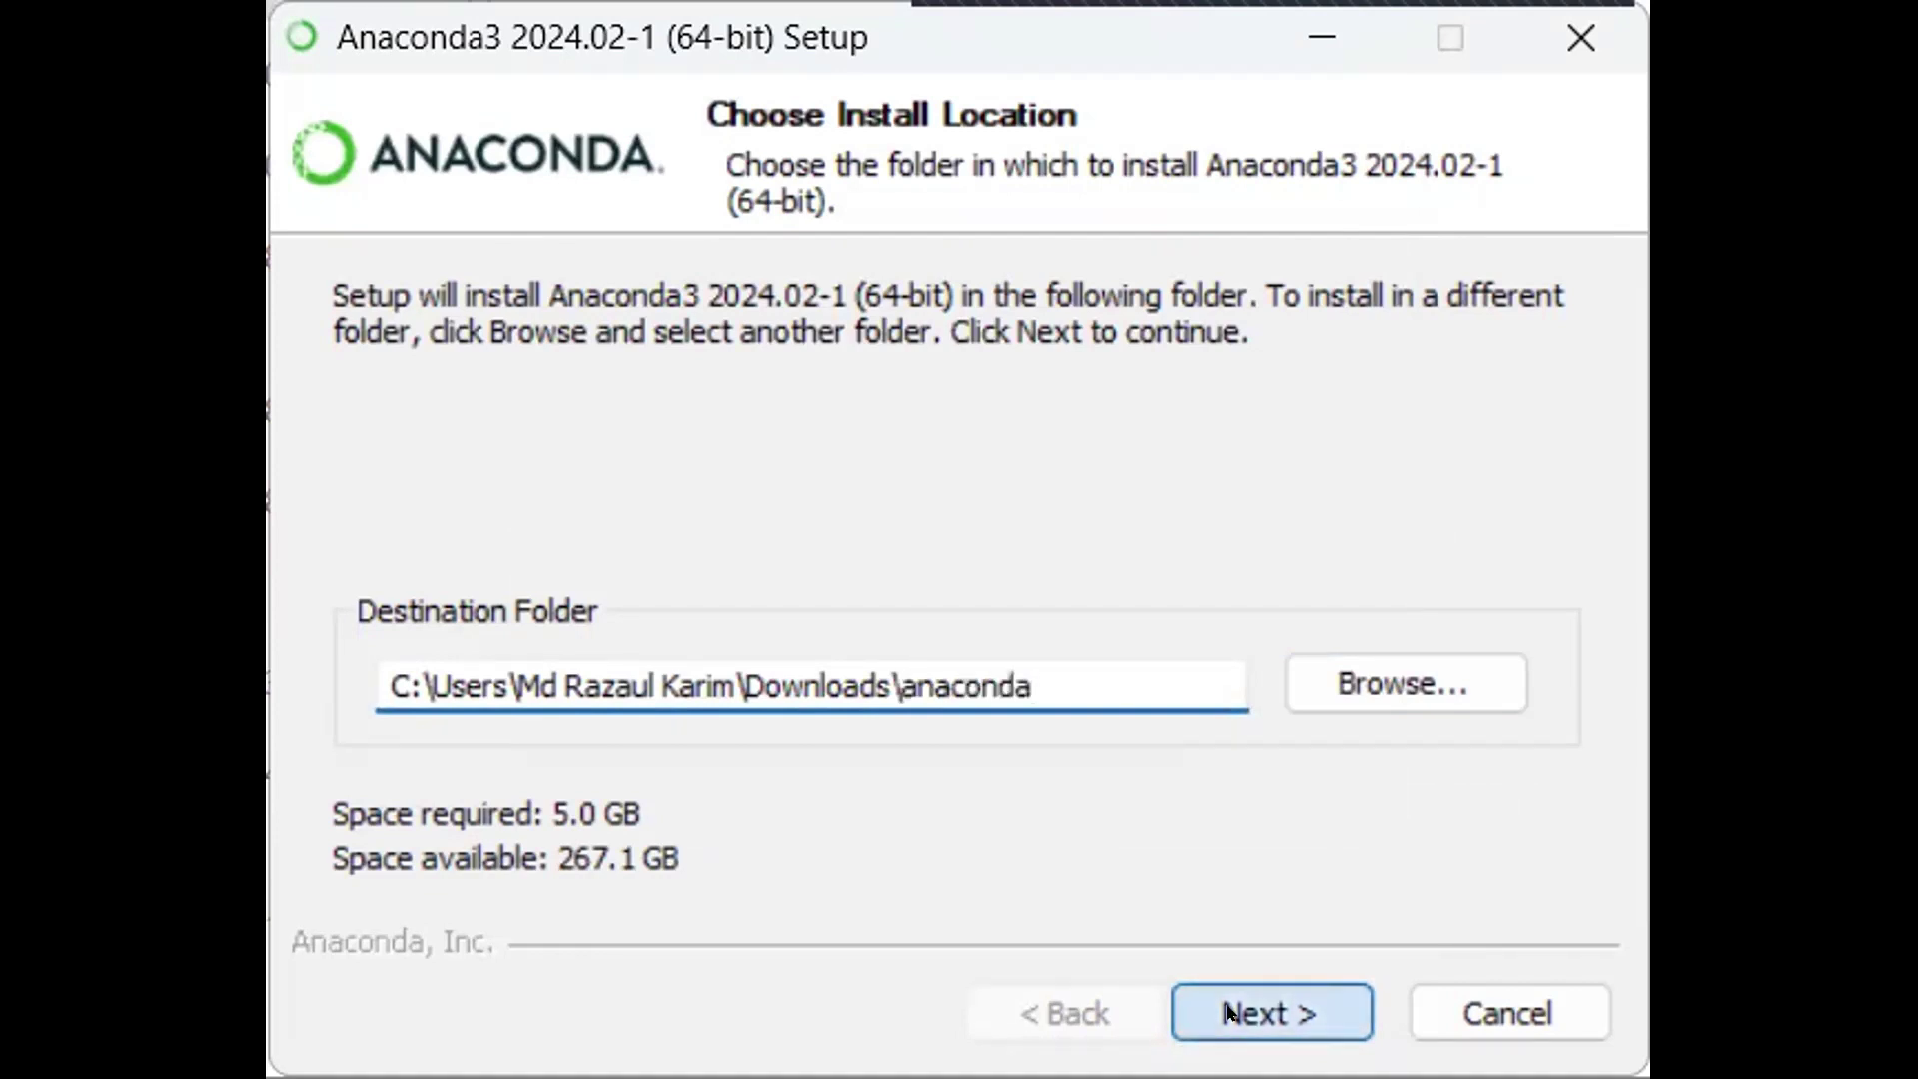
click(1231, 1013)
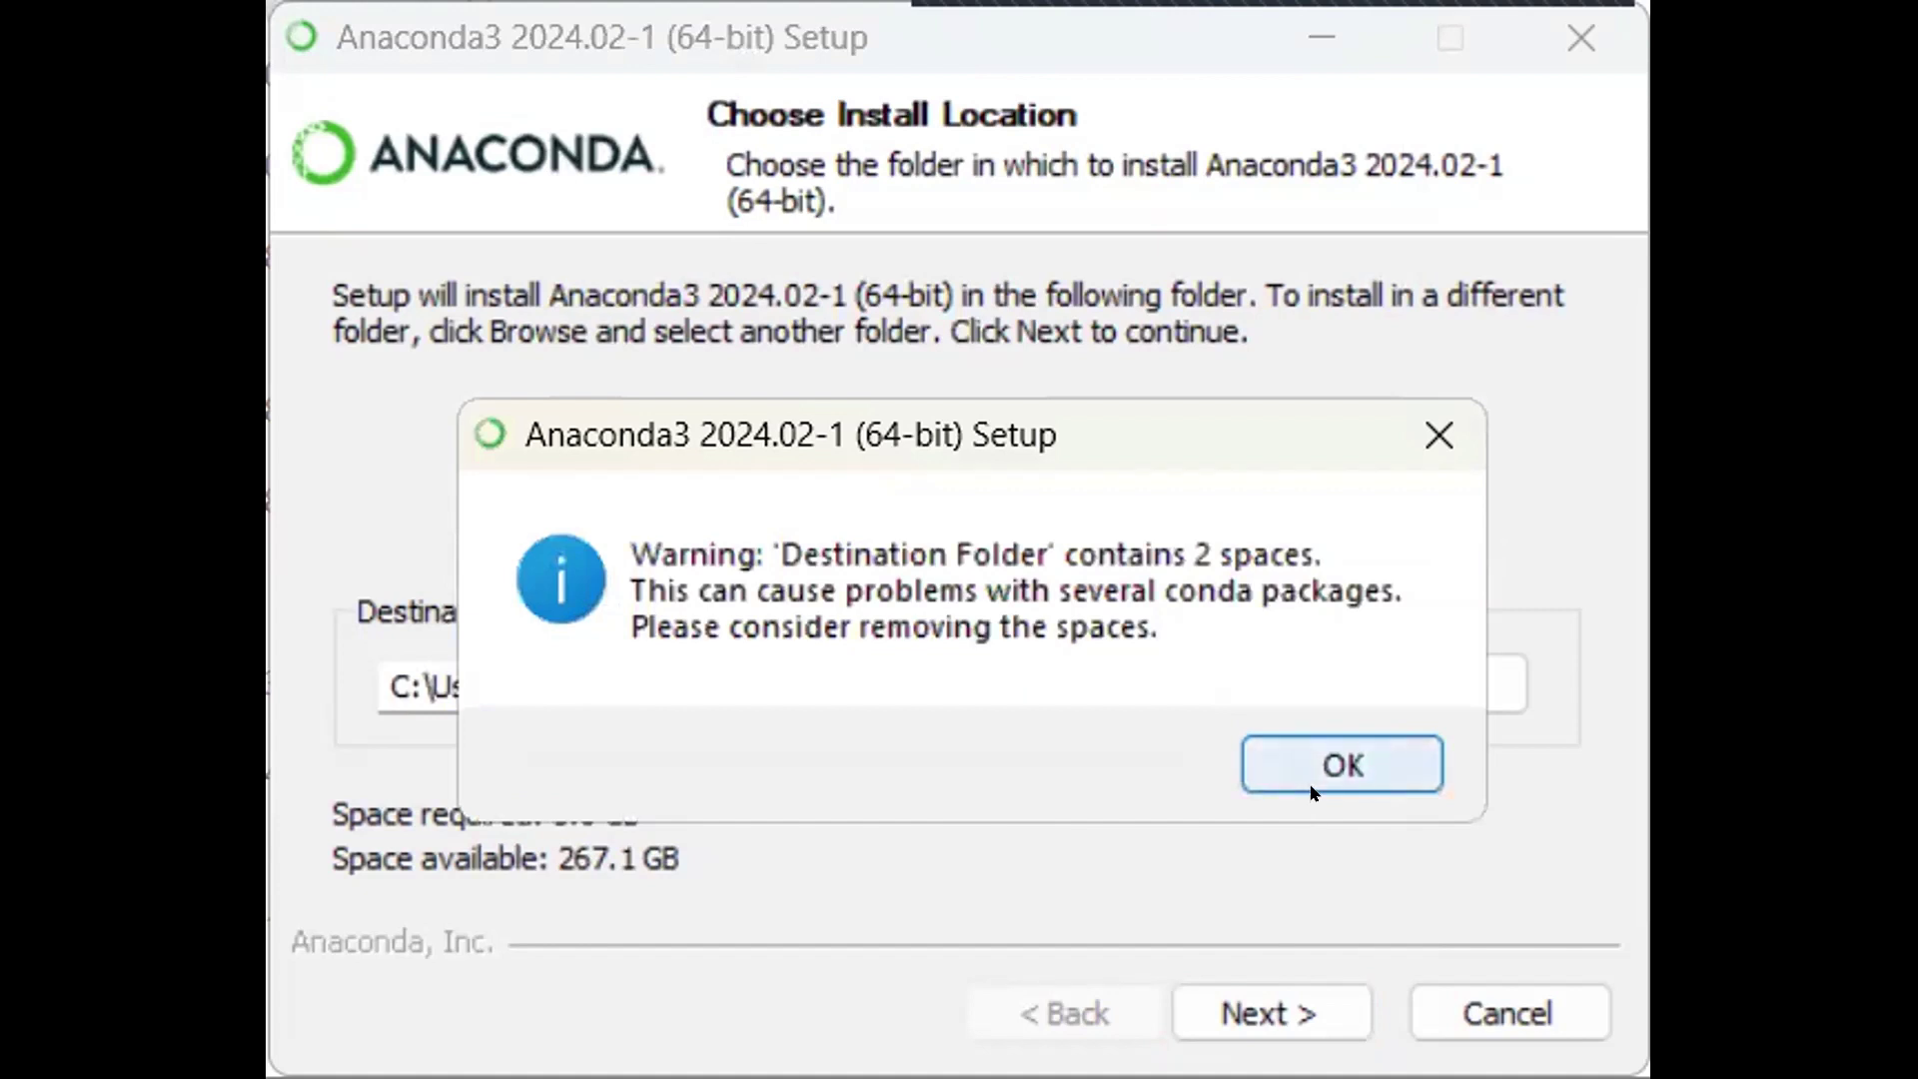
click(1339, 765)
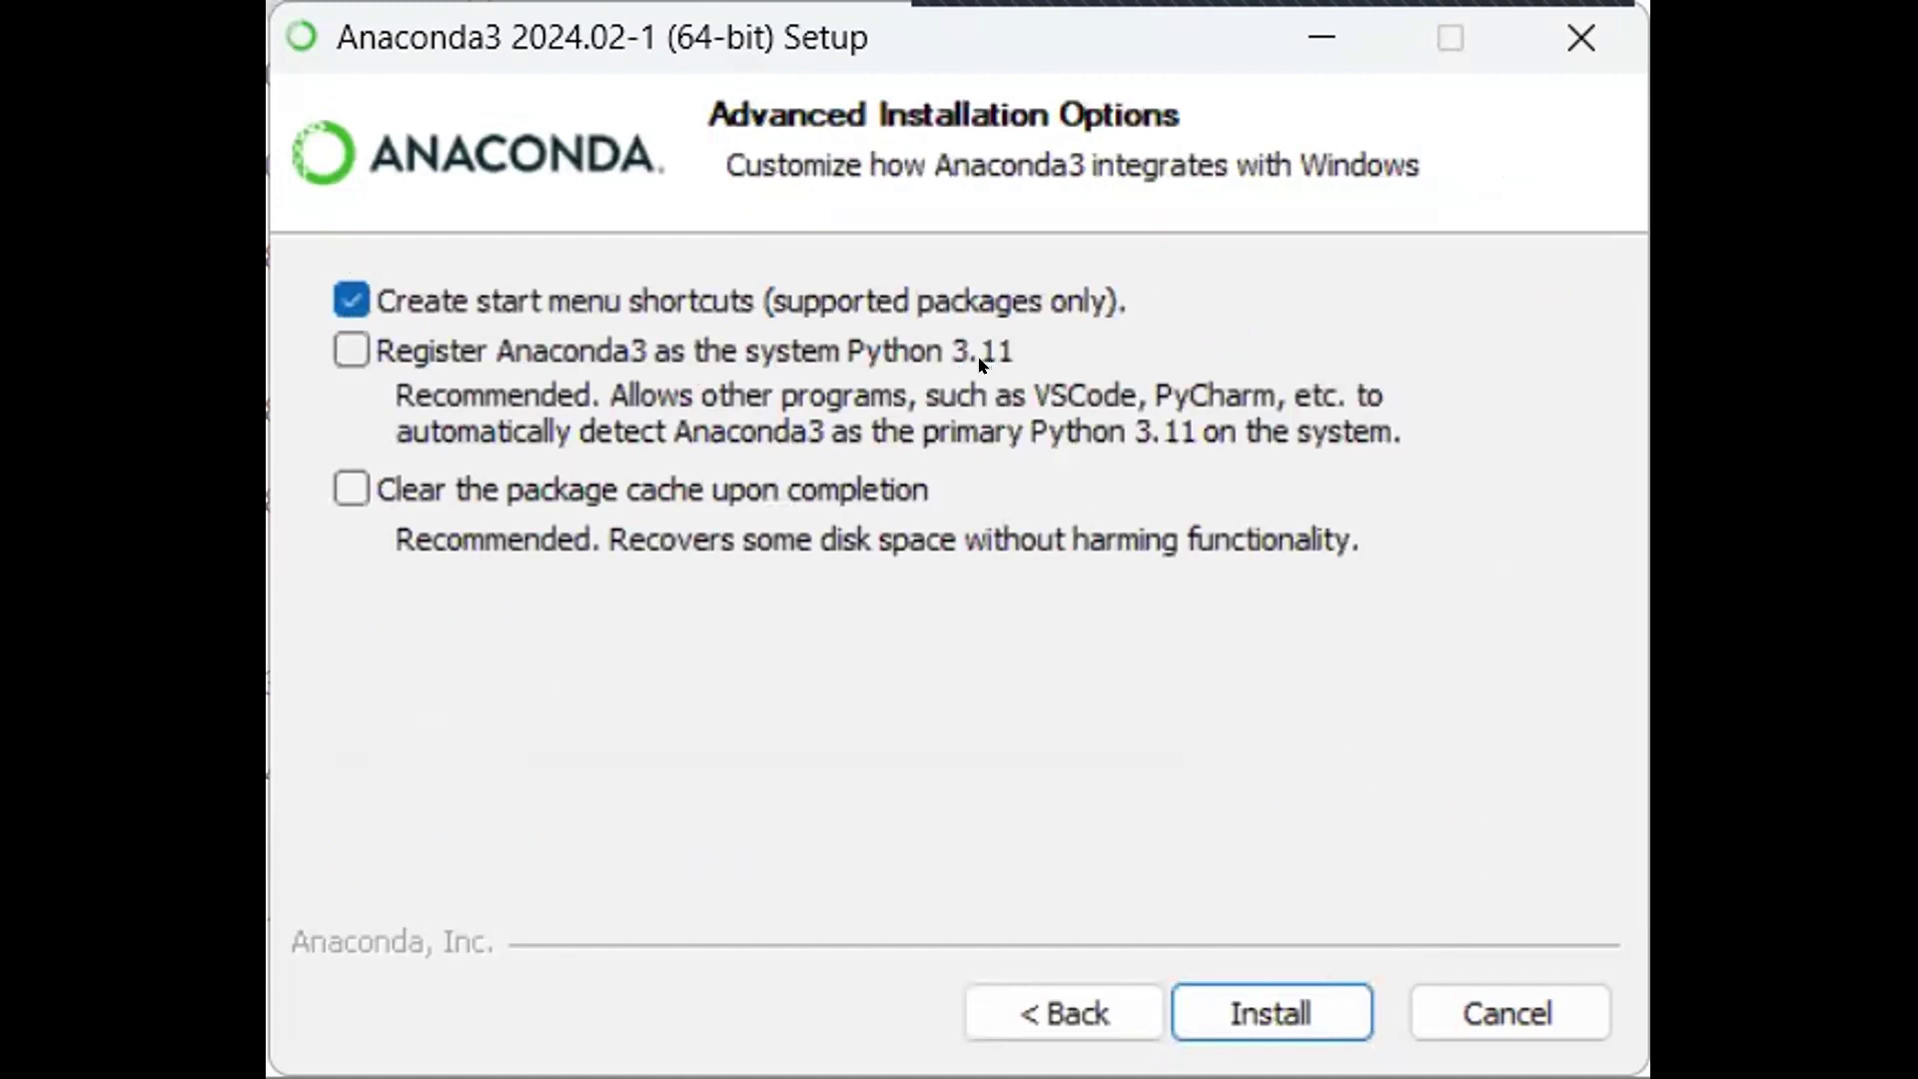
- Enable registering Anaconda3 as the system Python 3.11 and clearing the package cache upon completion, and start the installation
click(324, 337)
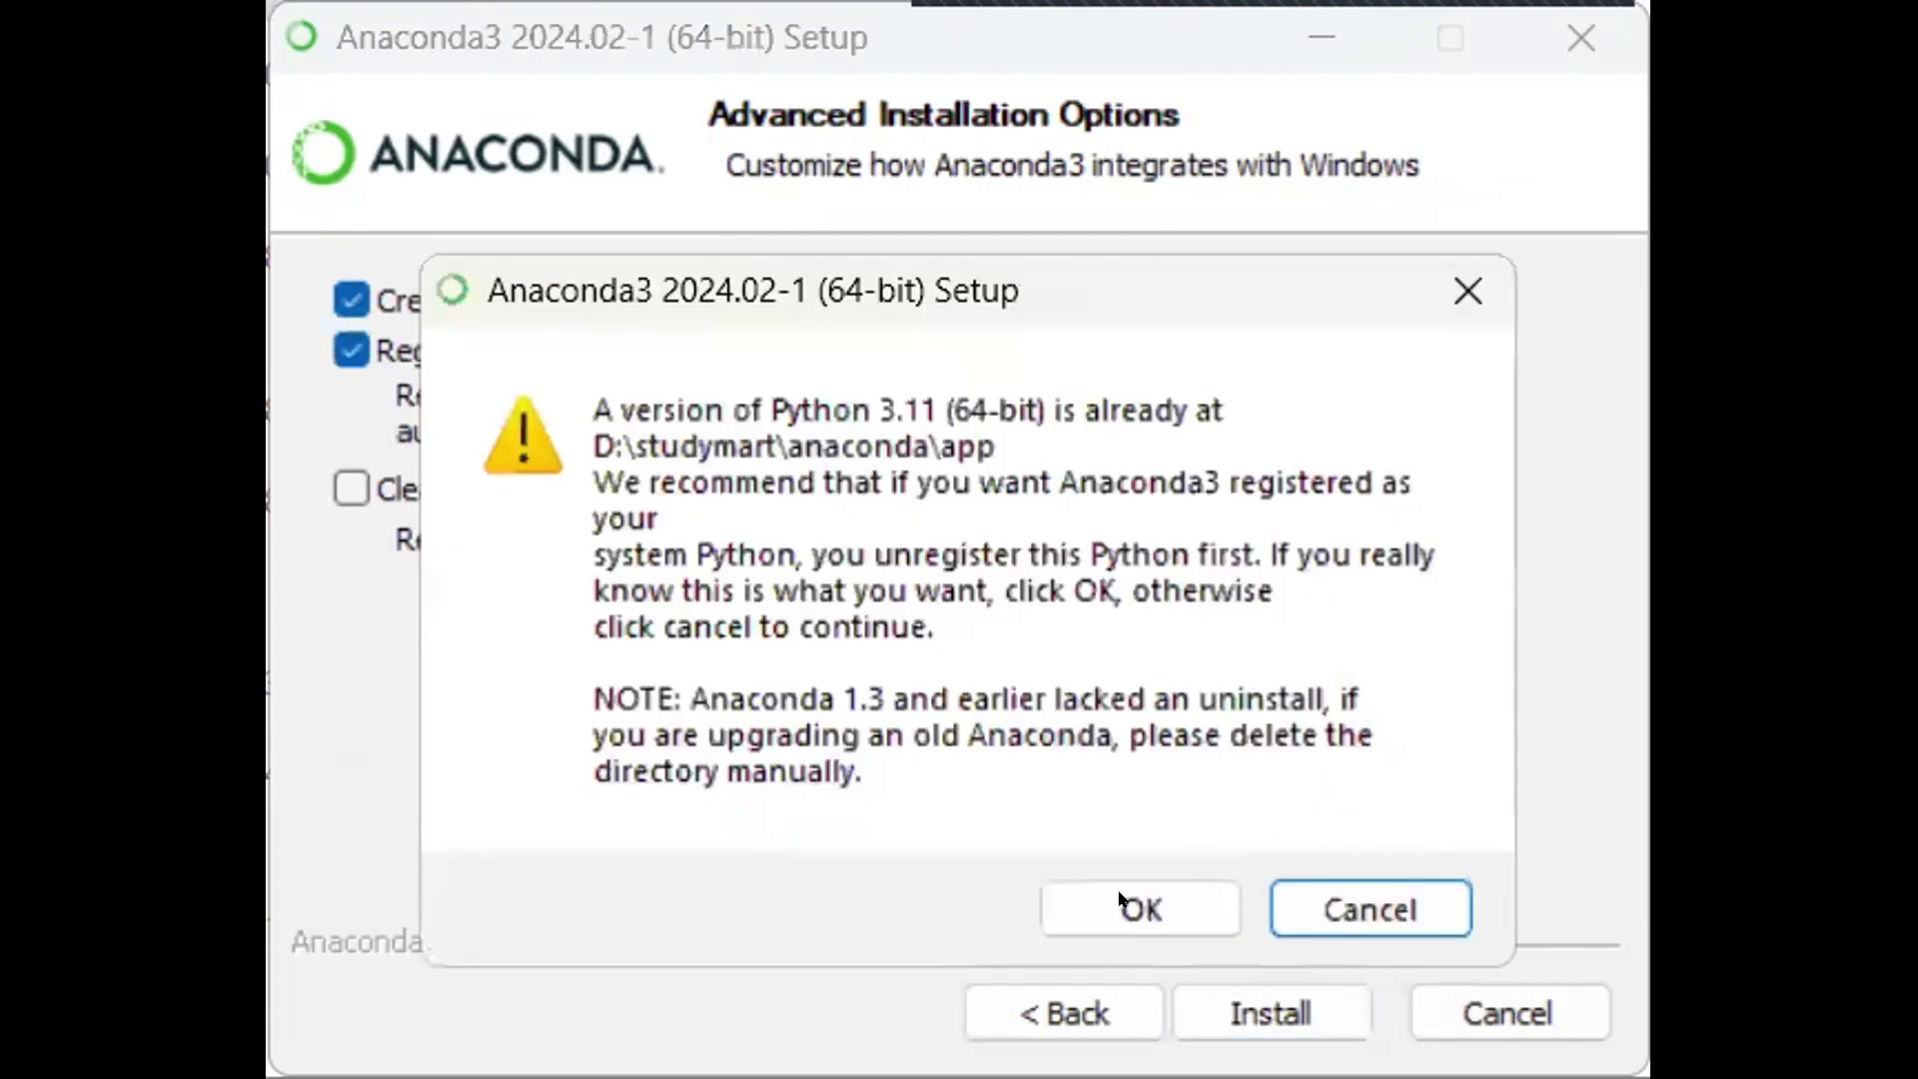
click(1195, 903)
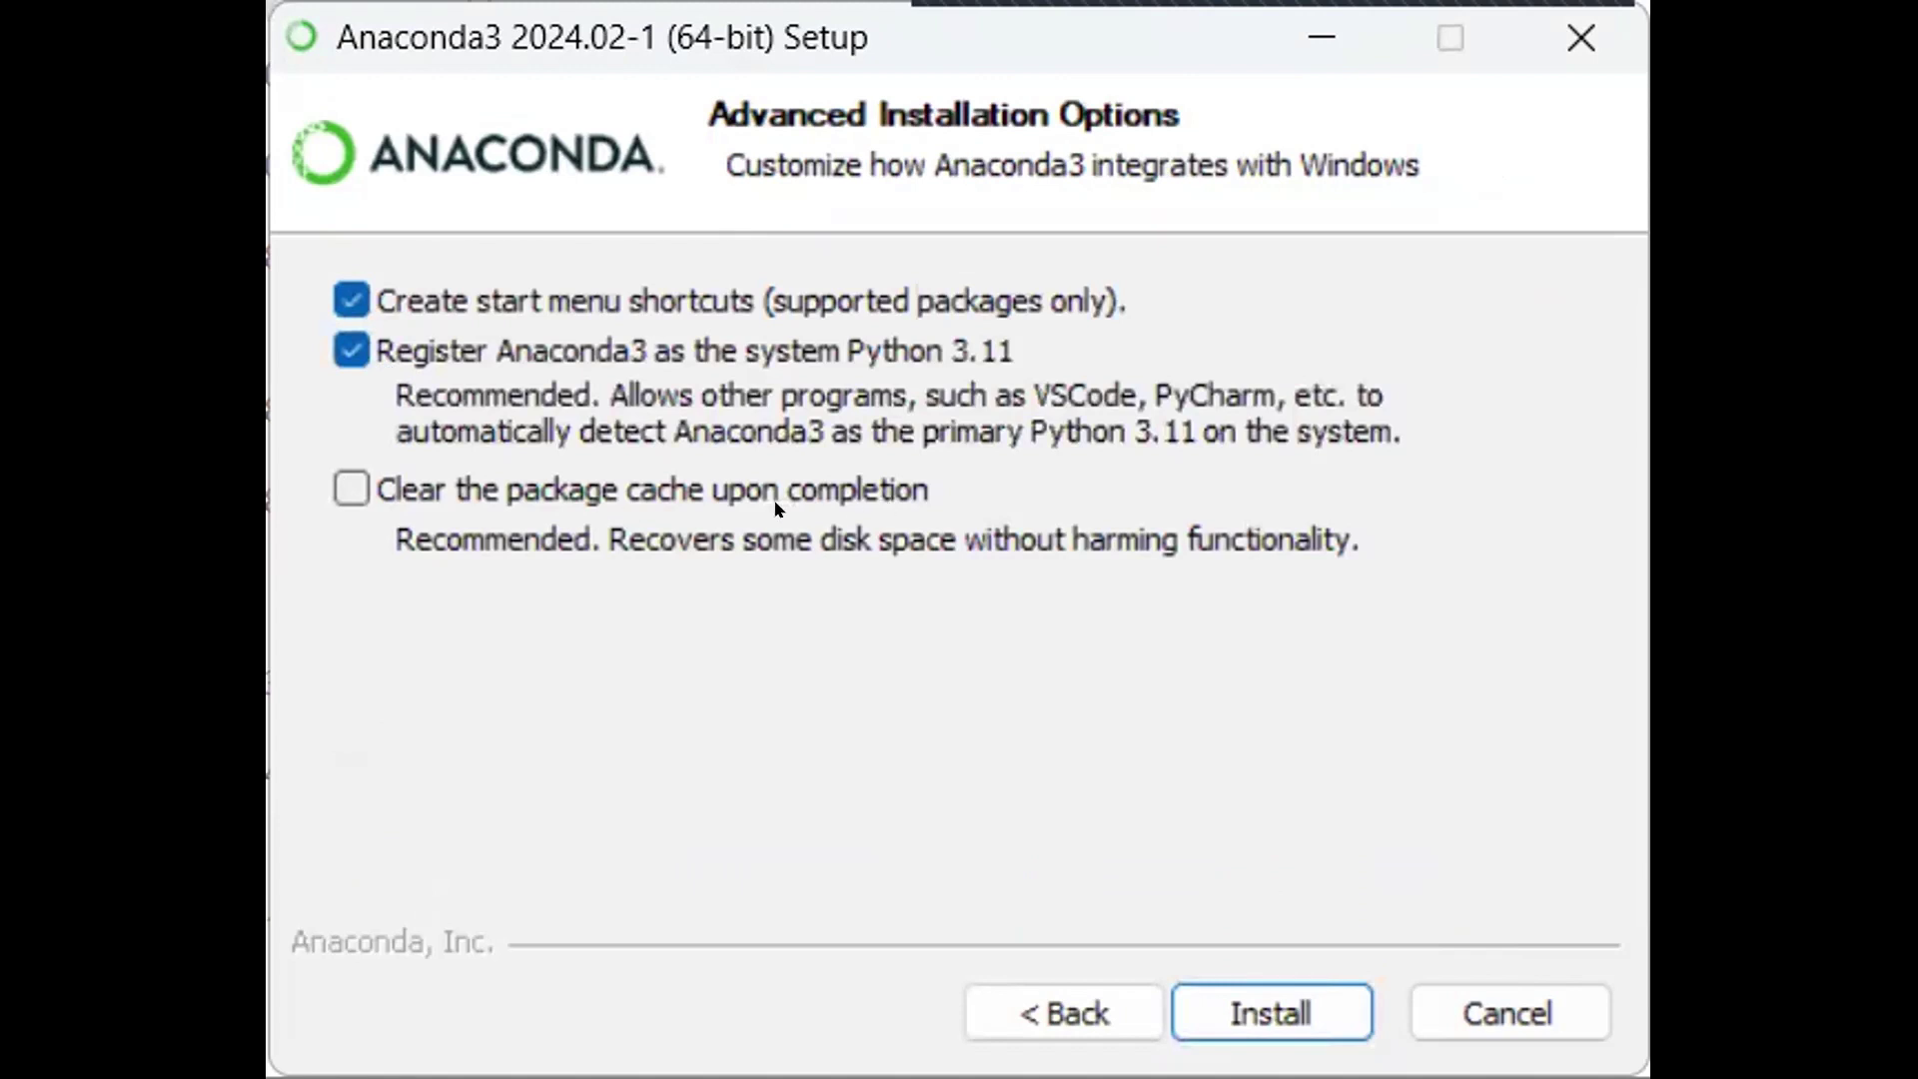
click(352, 486)
click(1272, 1010)
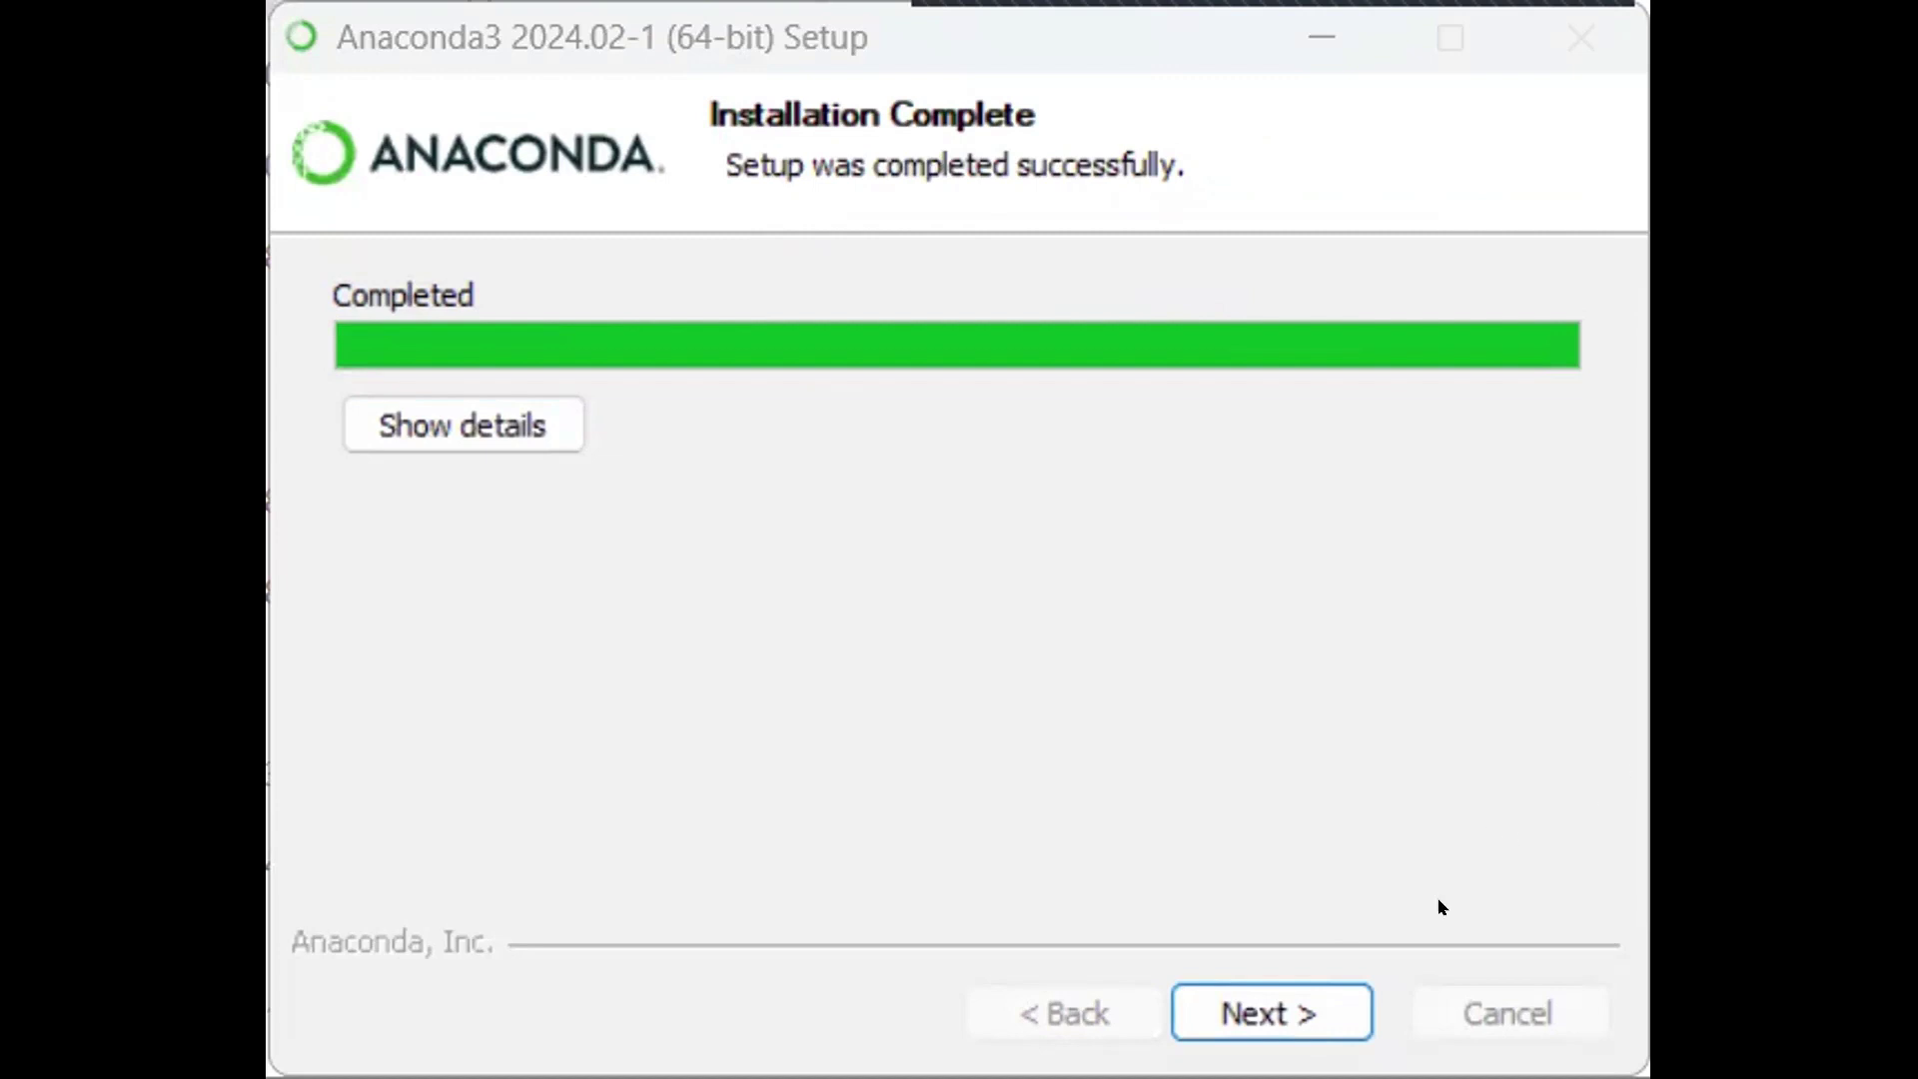
- Finish the setup wizard with Launch Anaconda Navigator and Getting Started kept enabled, and dismiss the Navigator information dialog
click(1307, 1013)
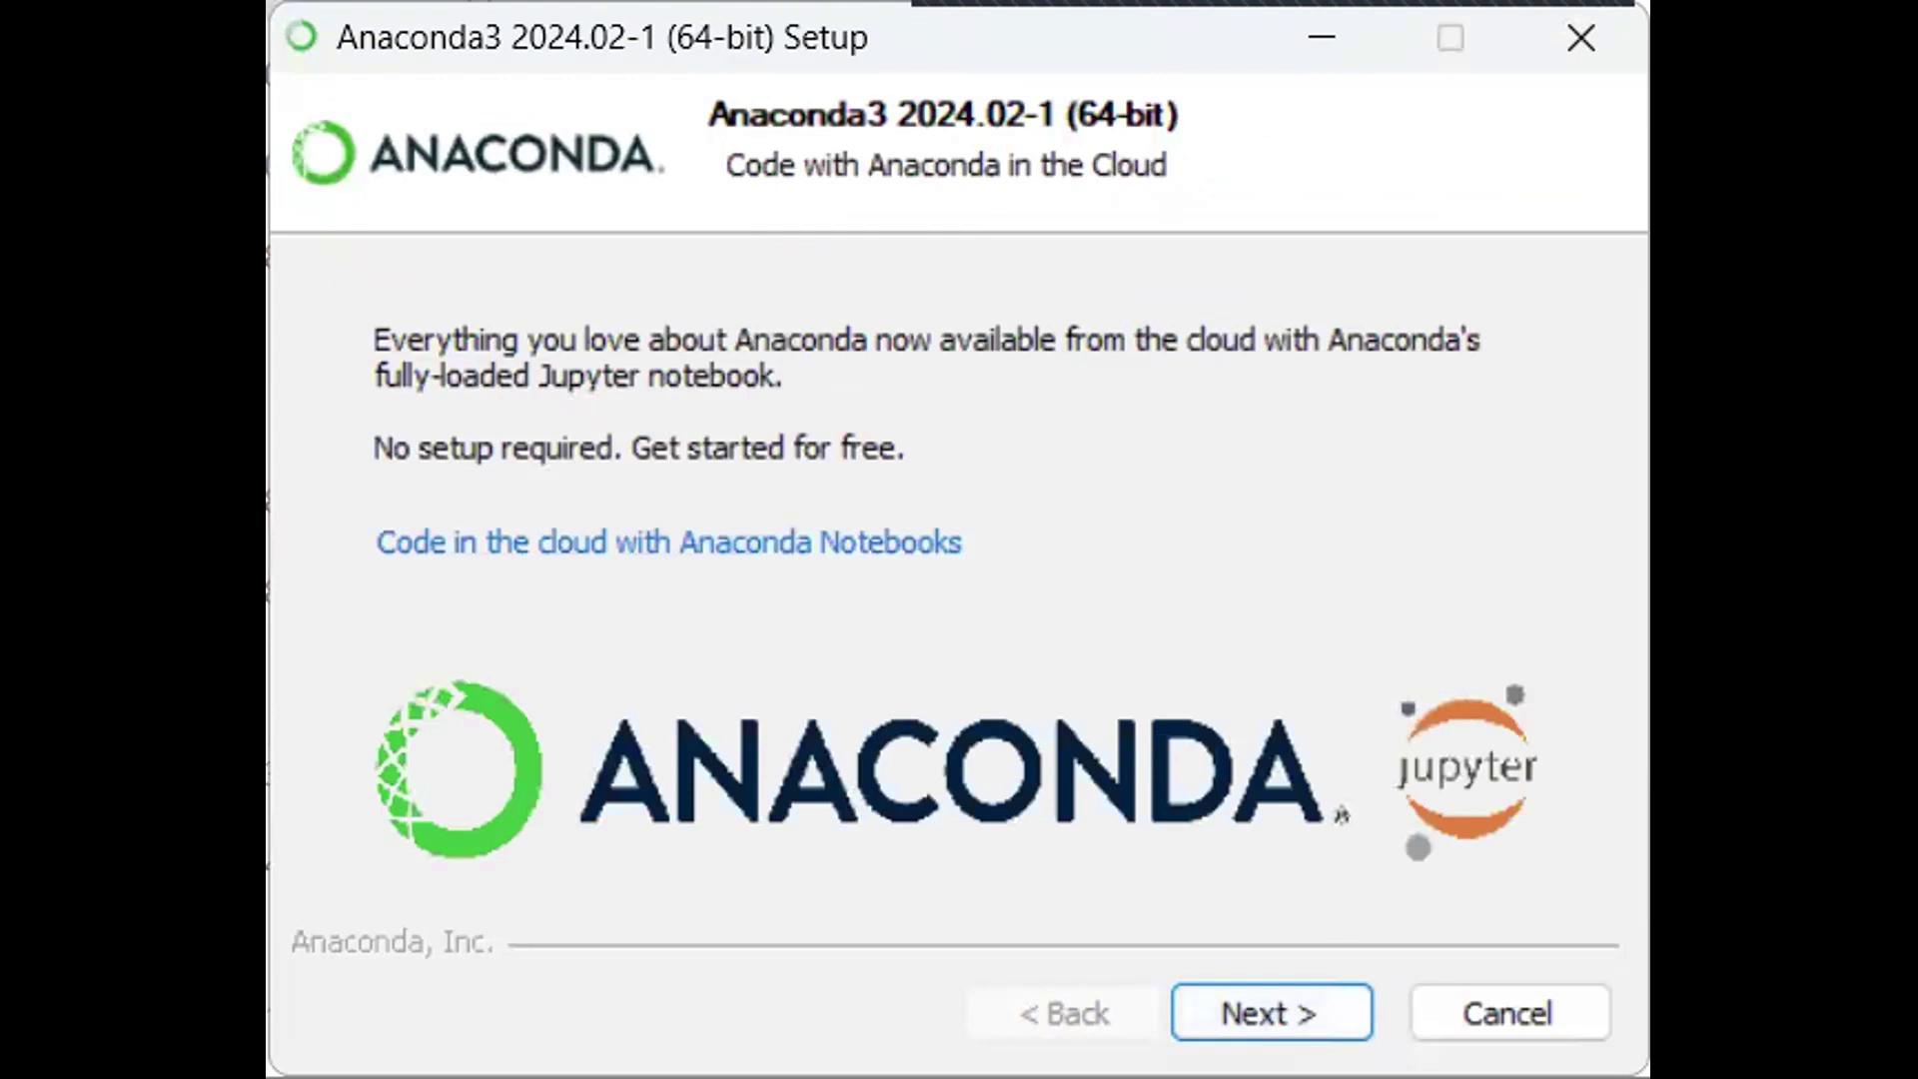
click(1337, 1009)
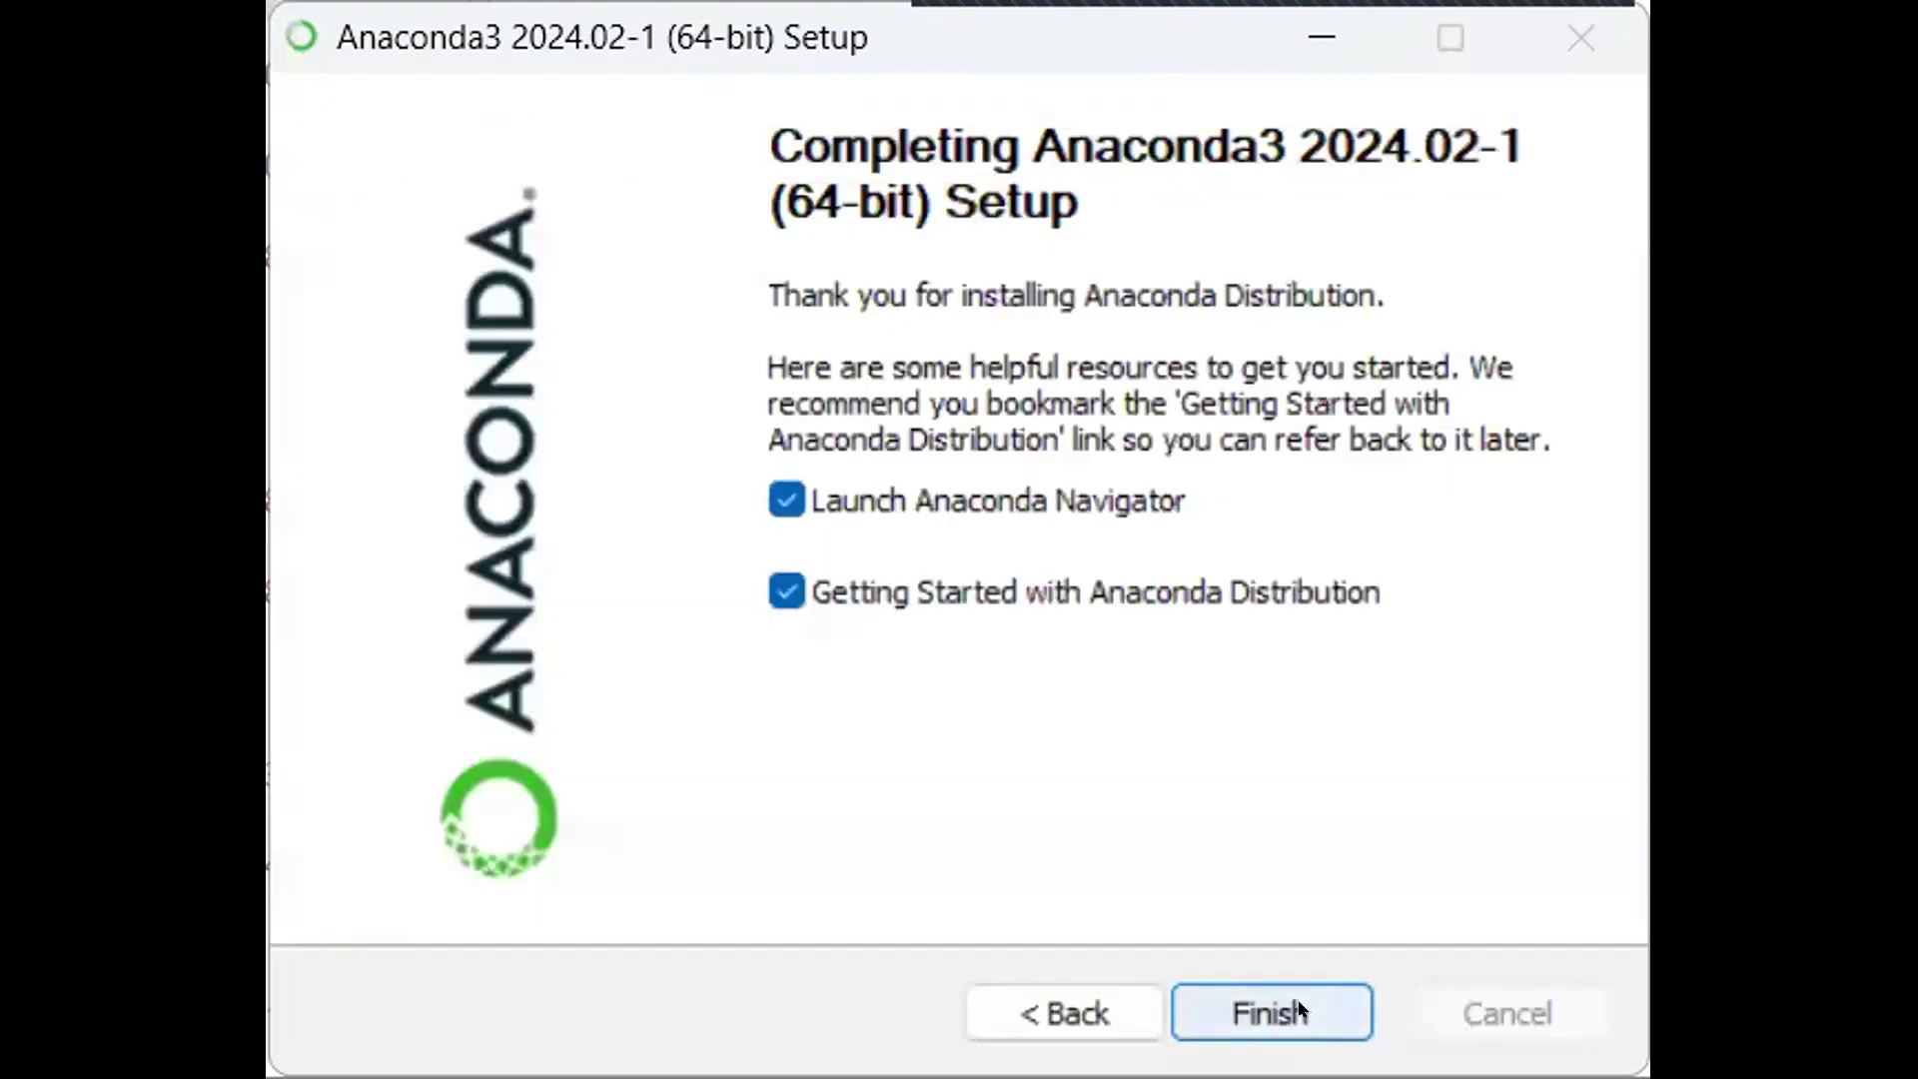
click(1299, 1010)
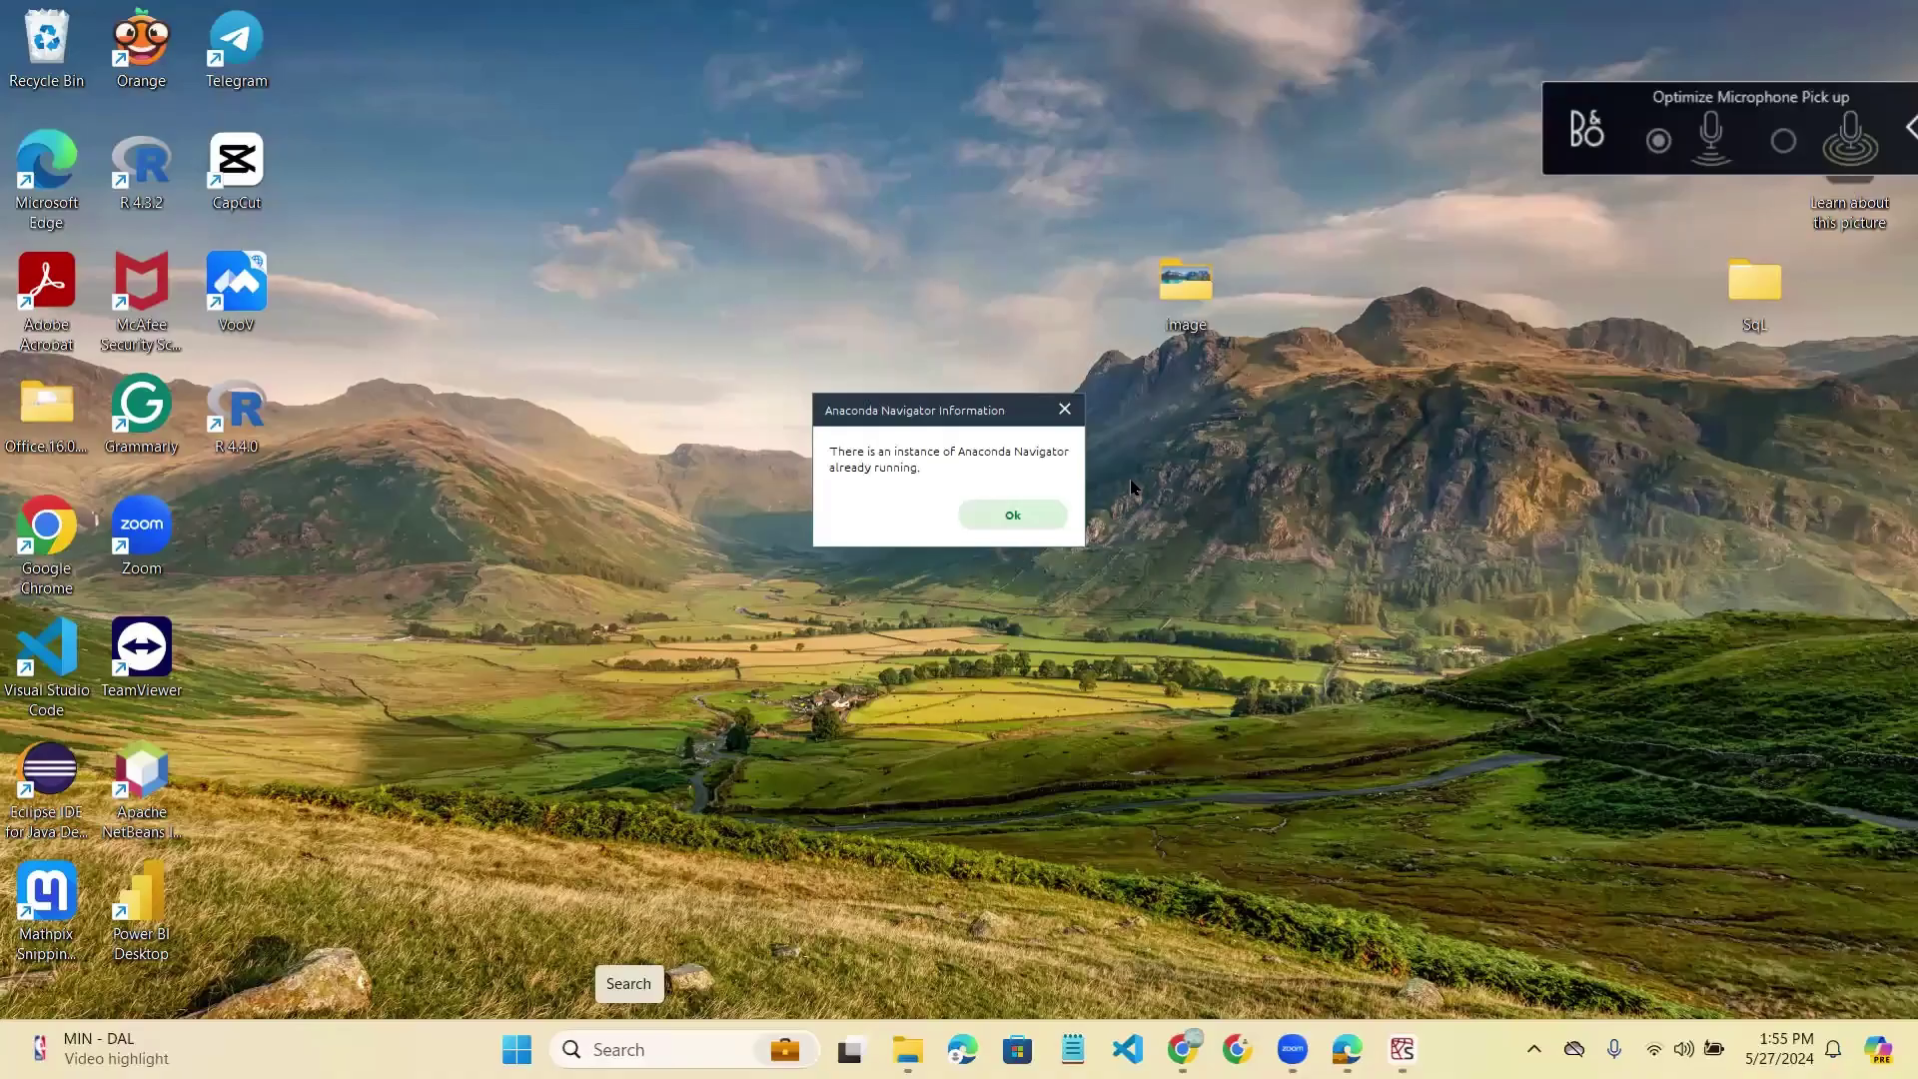
click(1067, 410)
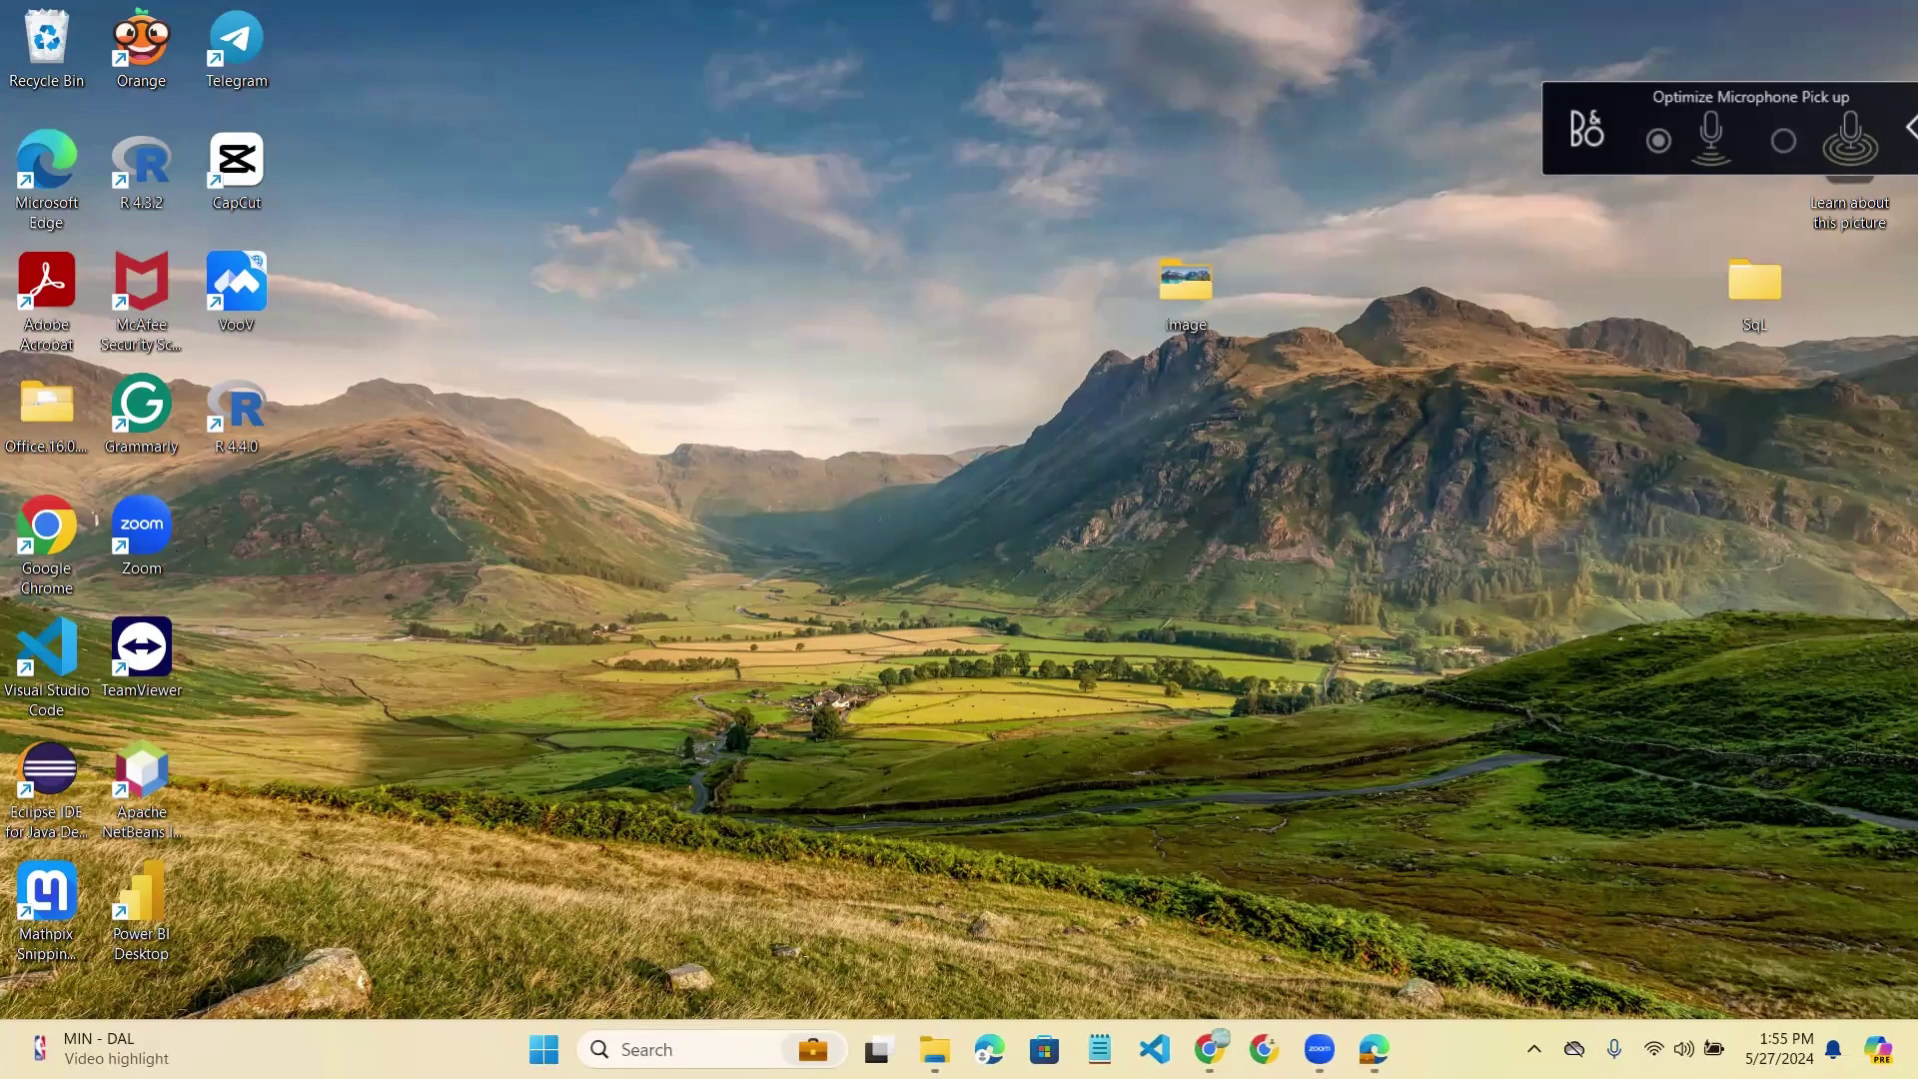
- Search Windows for anaconda, open Anaconda Navigator, and dismiss its Publish sign-in promotion
key(super+s)
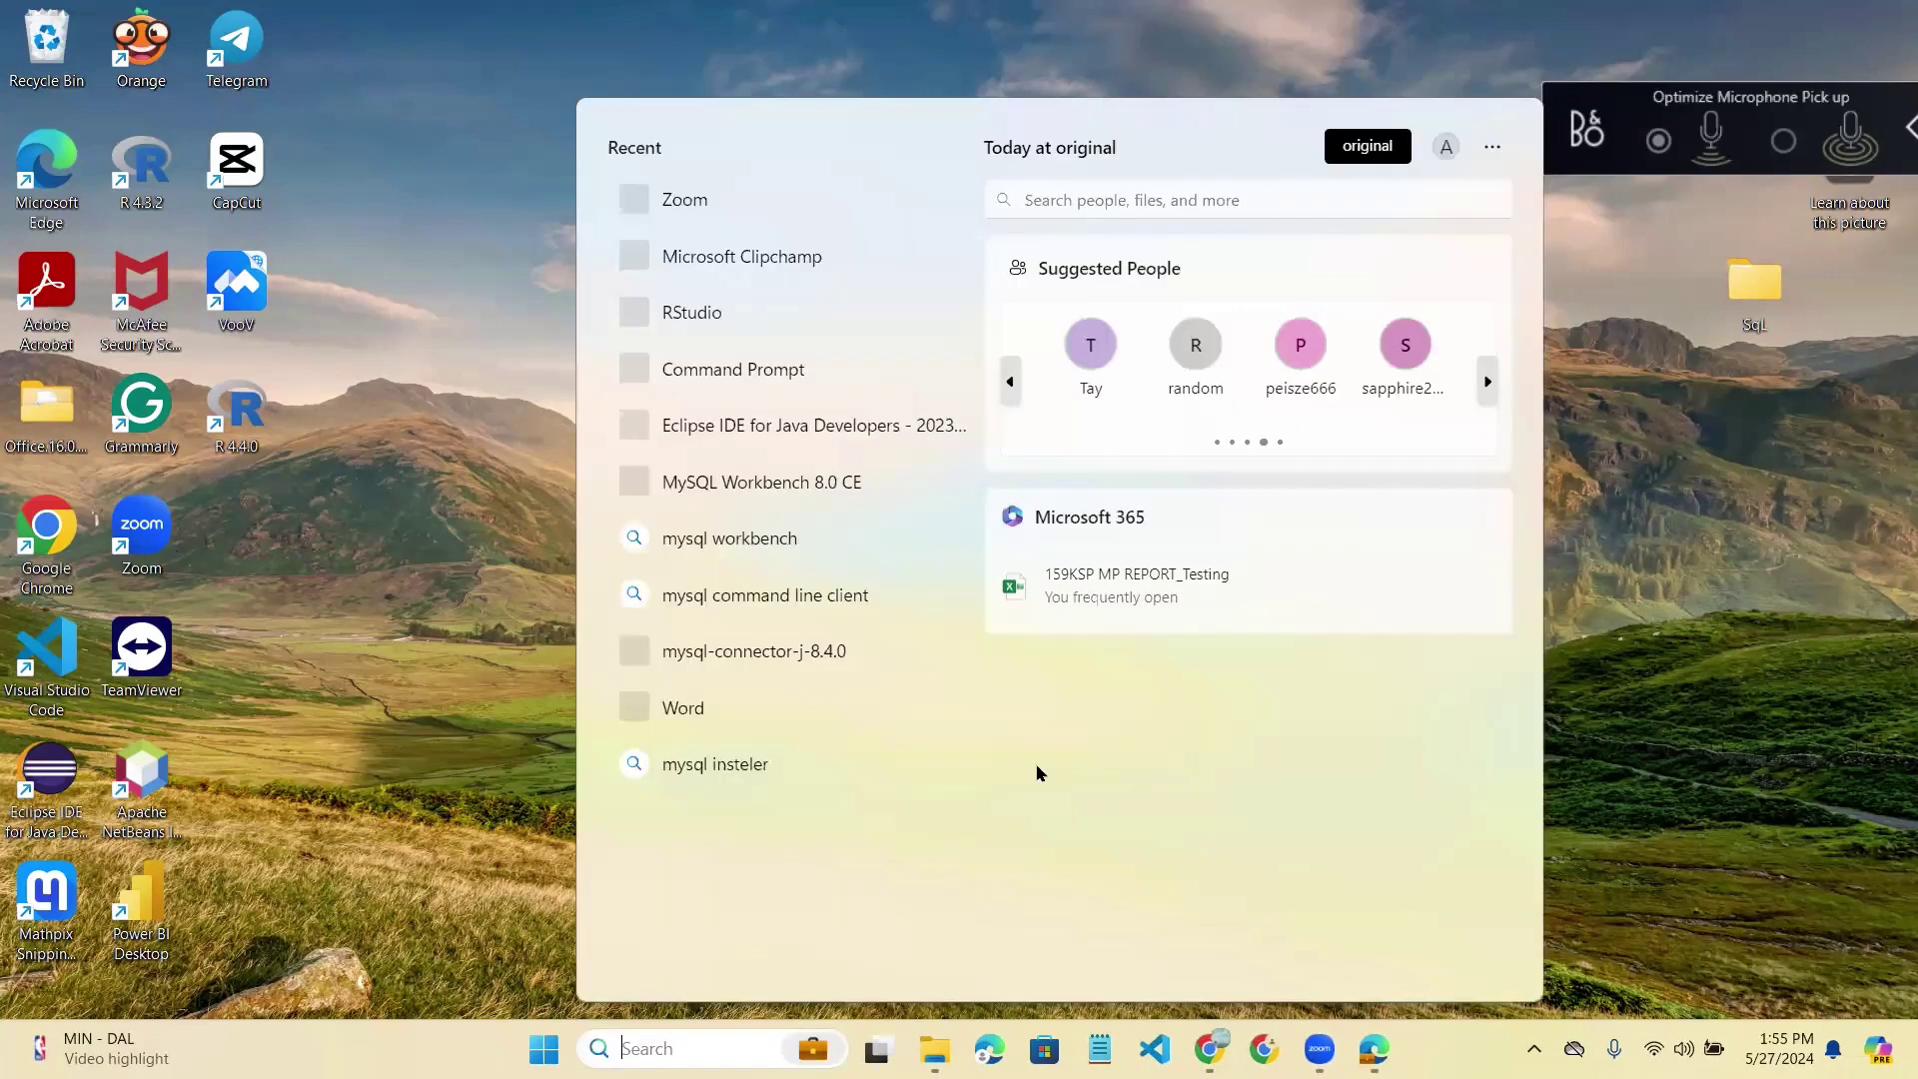
text(anaco)
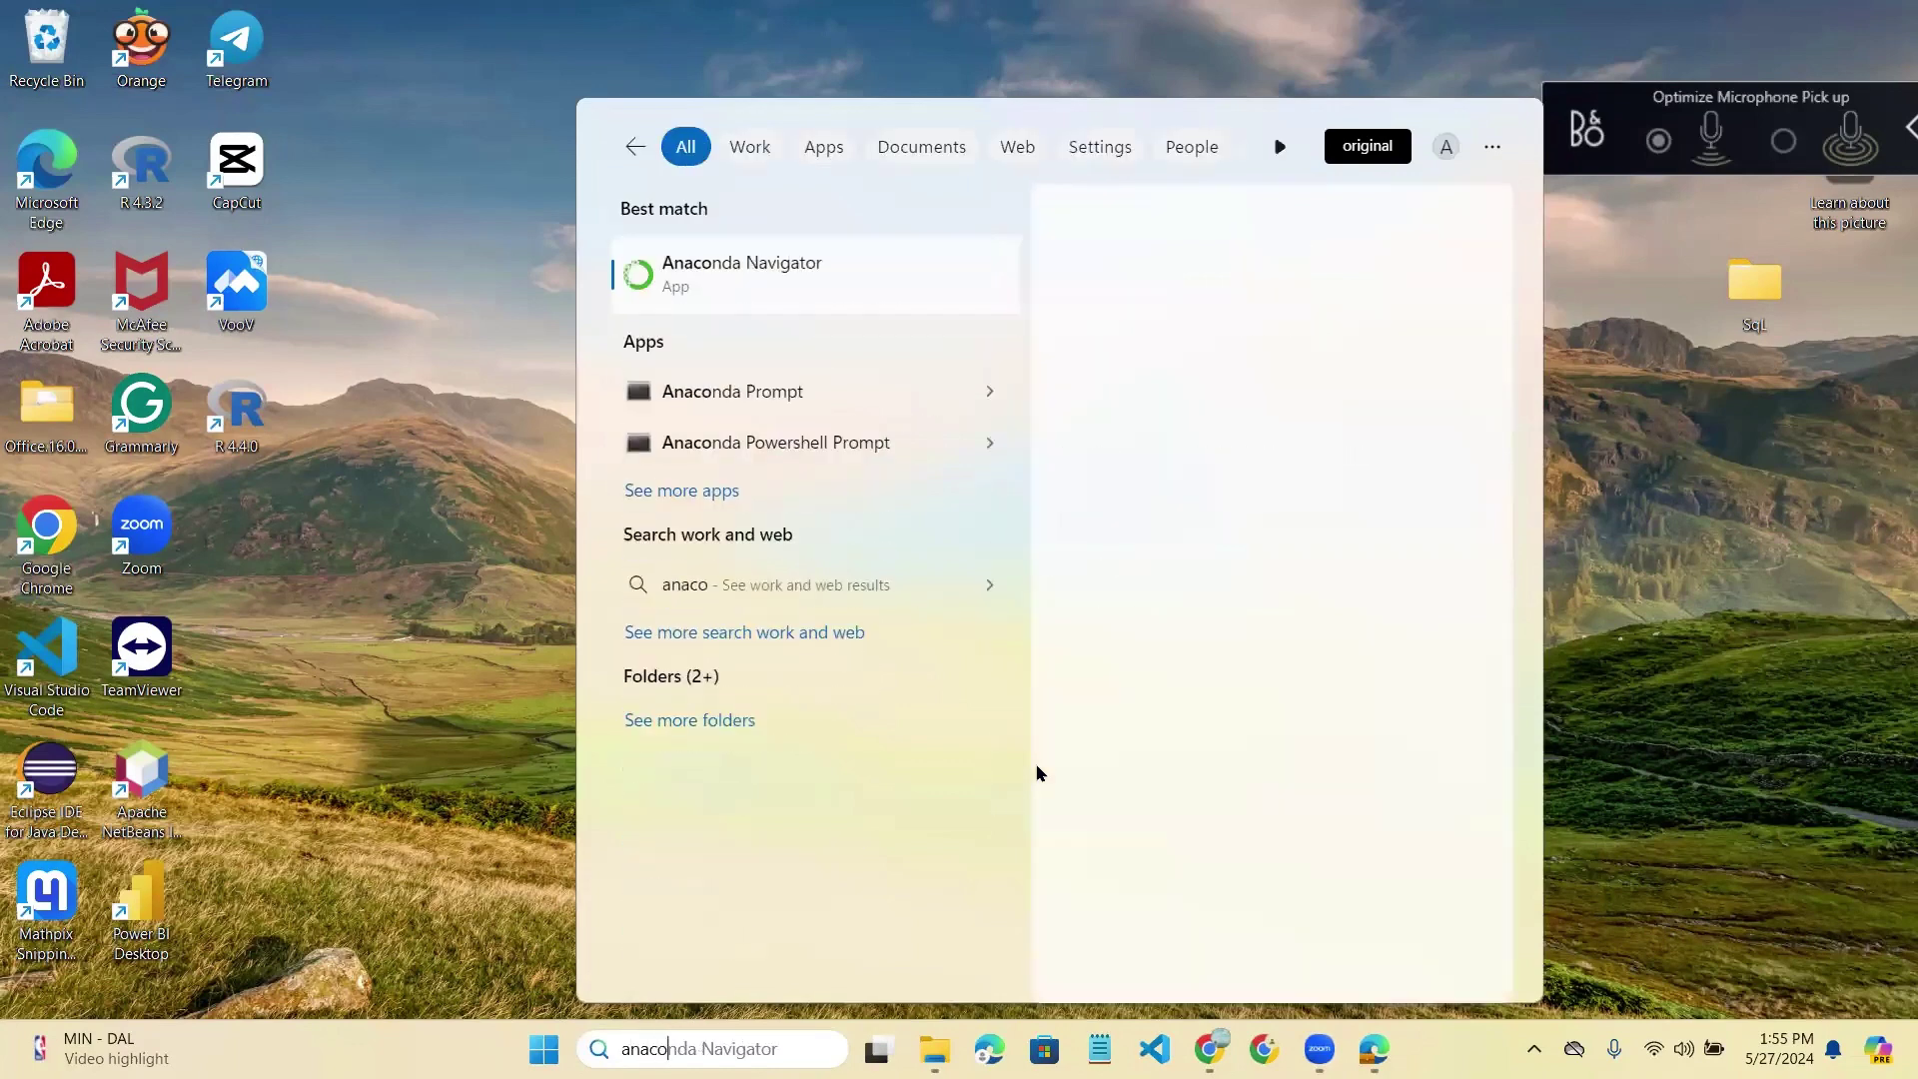
text(nda)
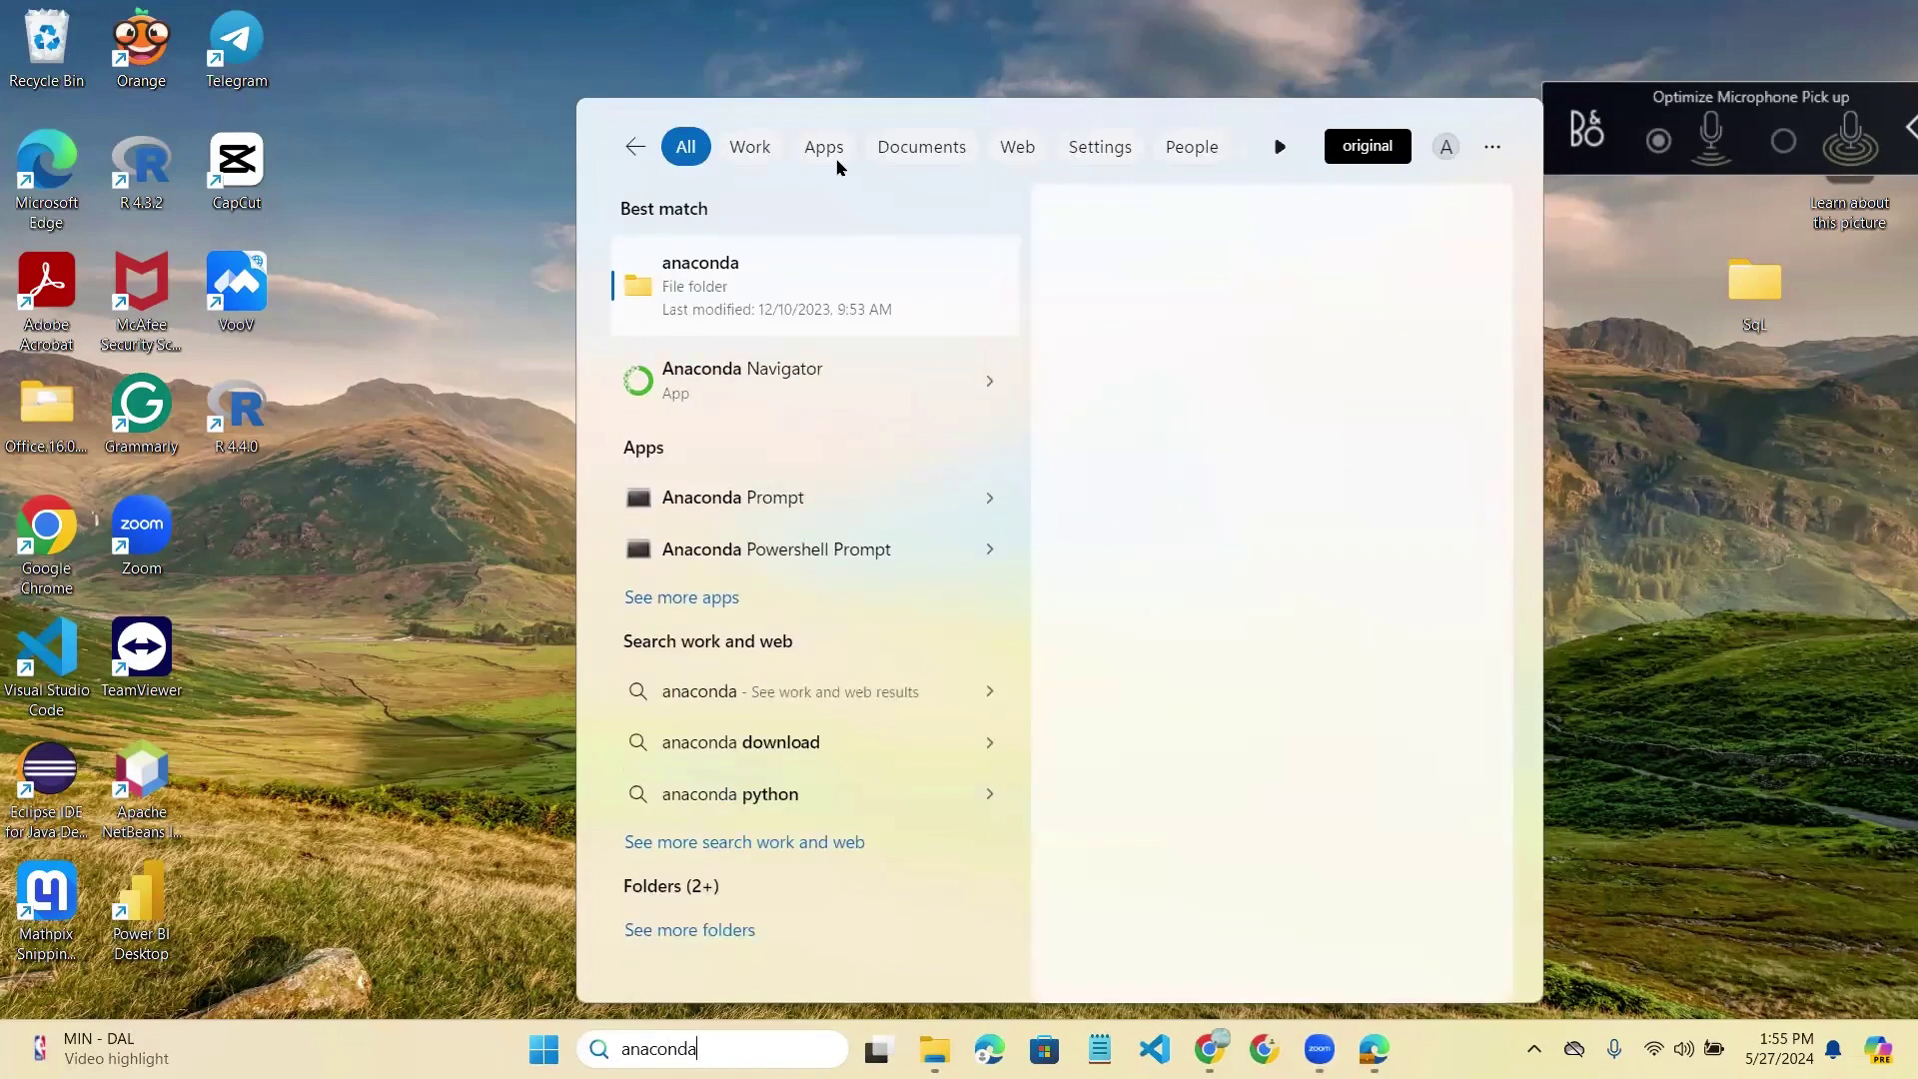
click(726, 376)
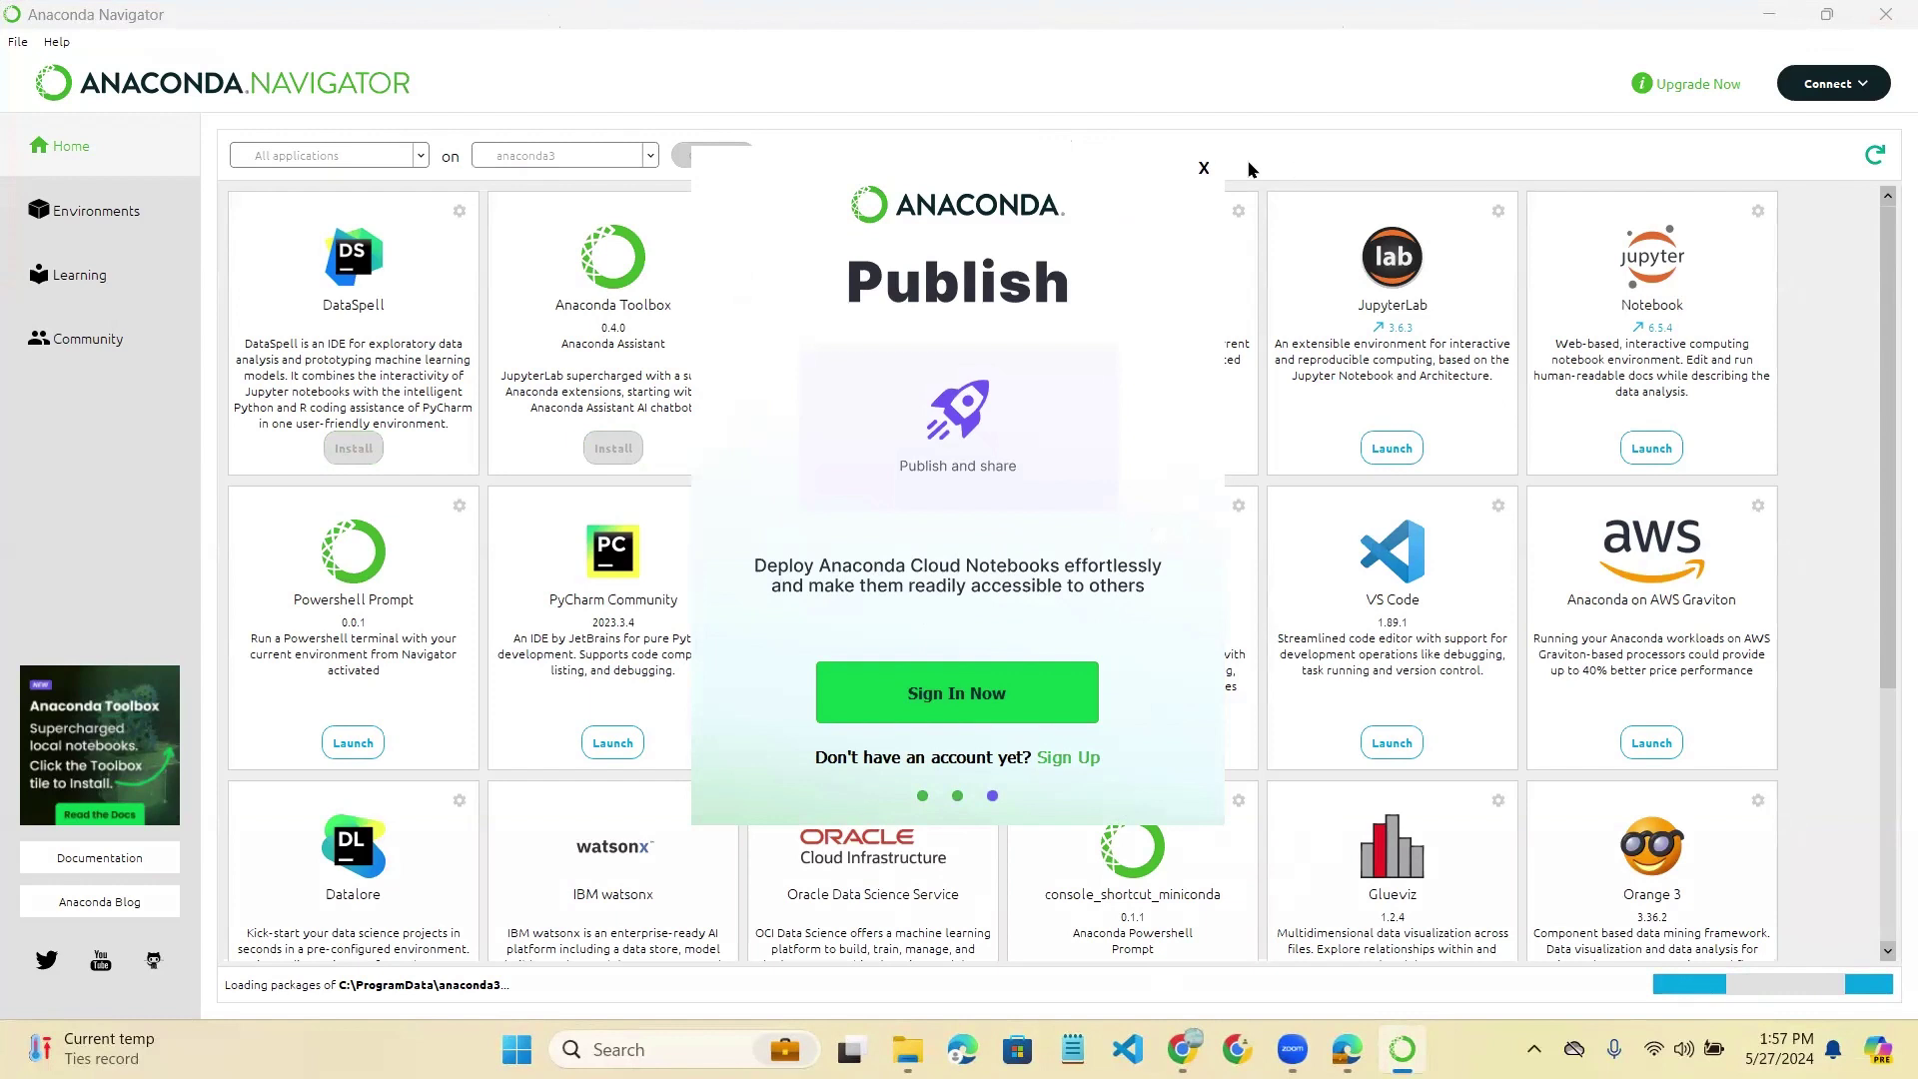
click(1204, 167)
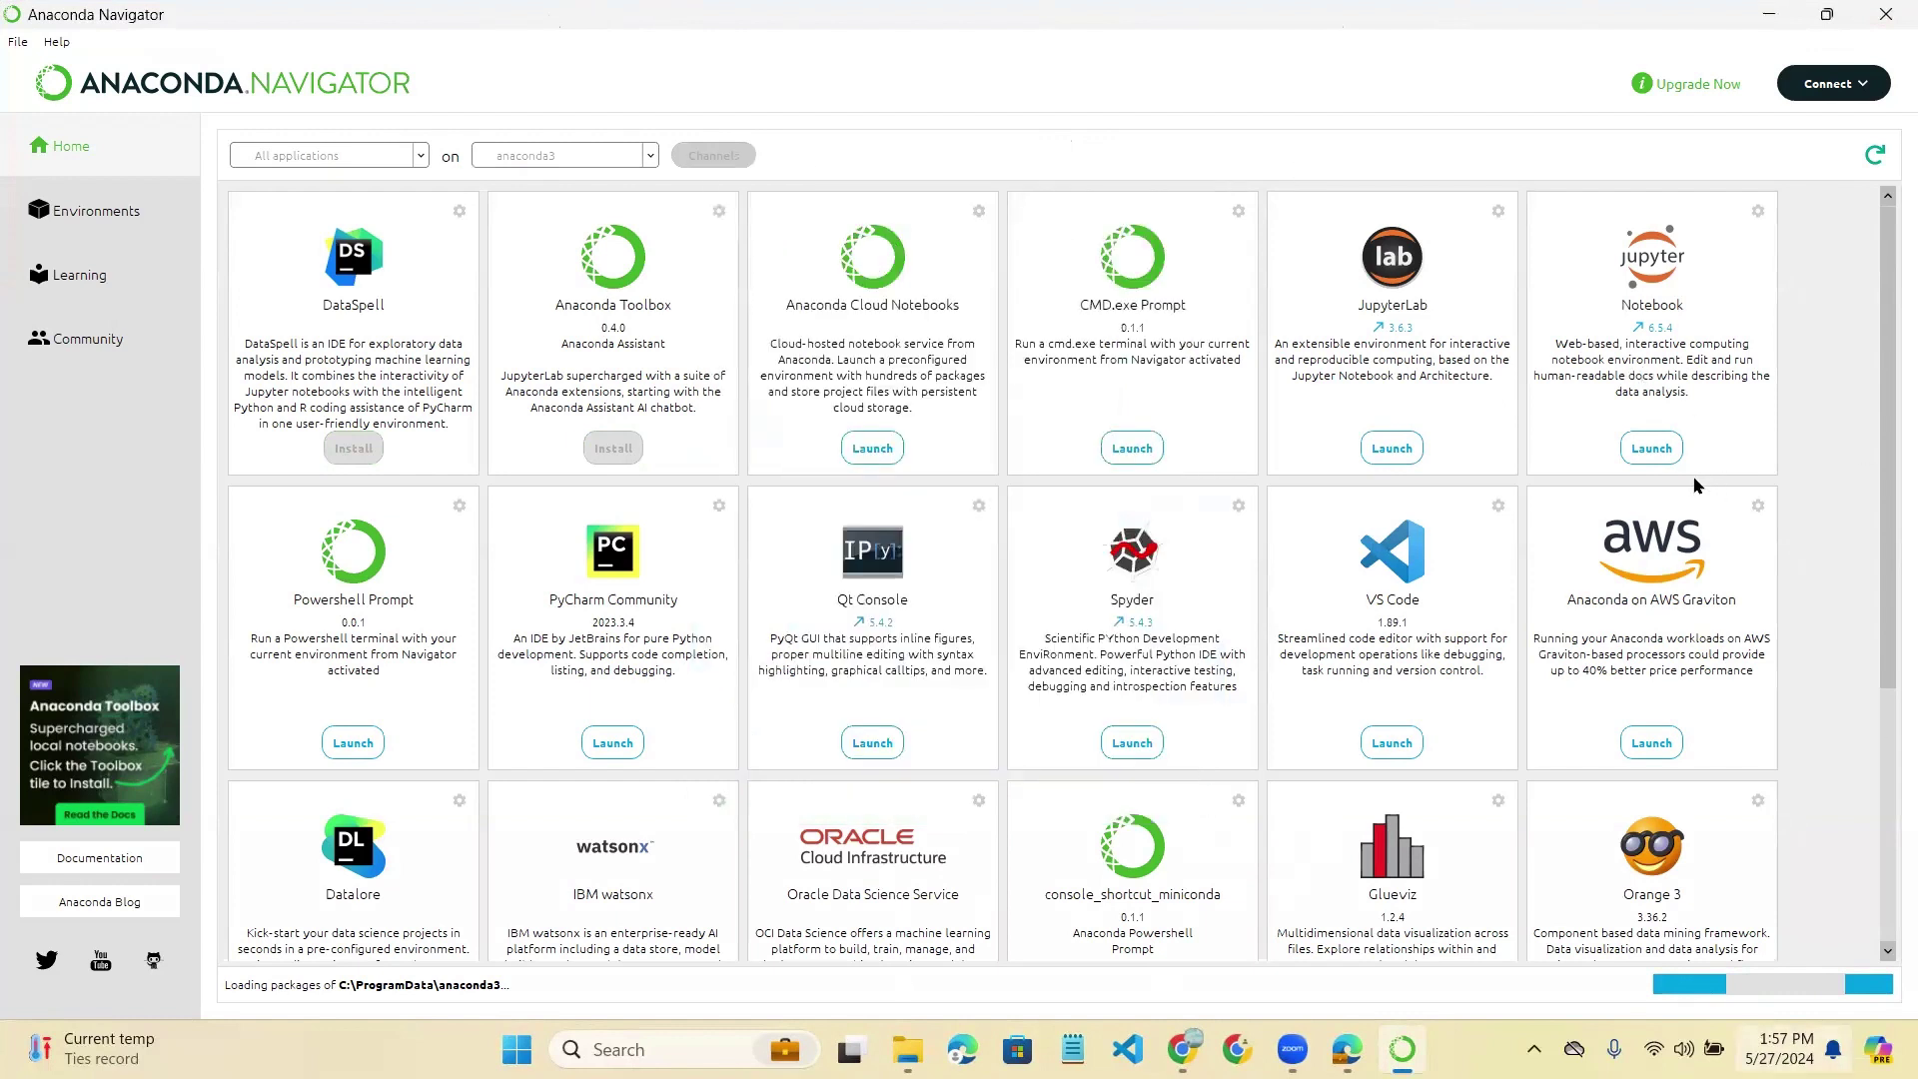
- Launch Jupyter Notebook from Anaconda Navigator and look through the file list on its home page
click(1658, 448)
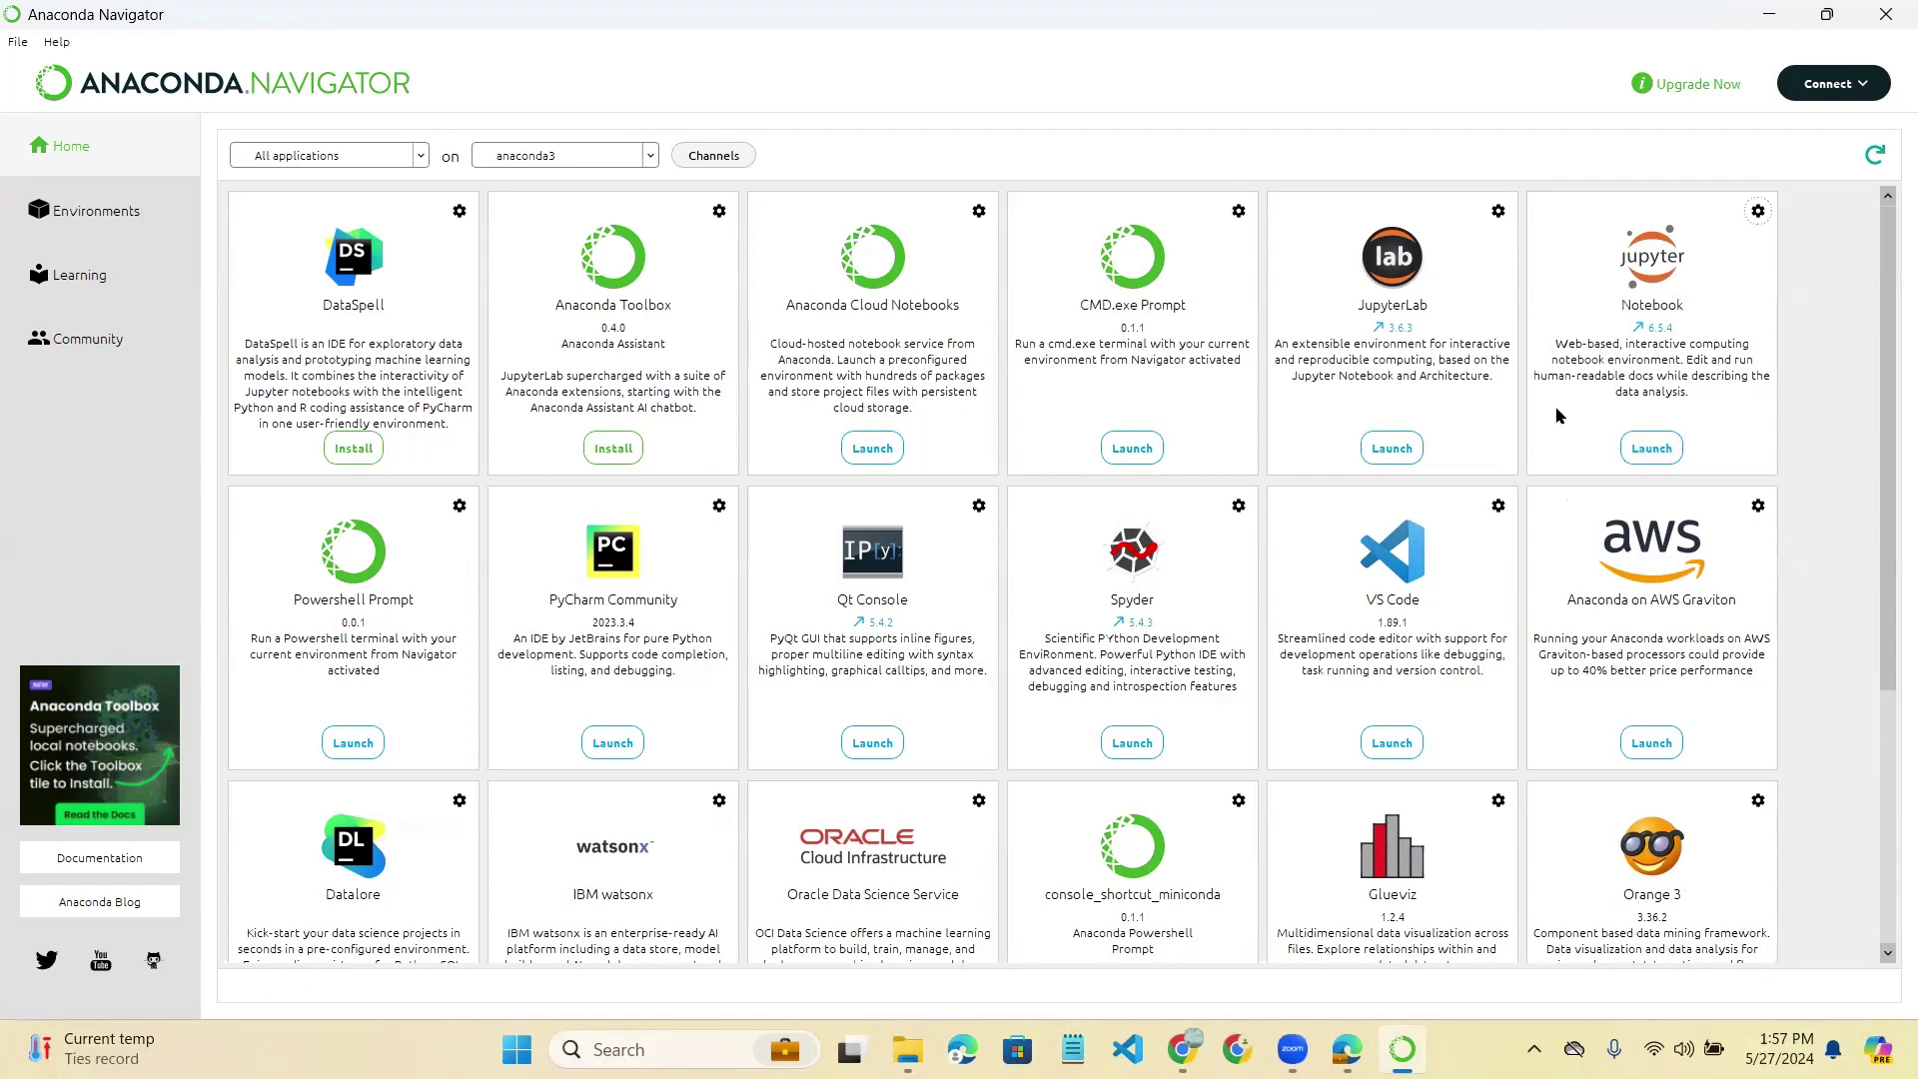
click(1652, 449)
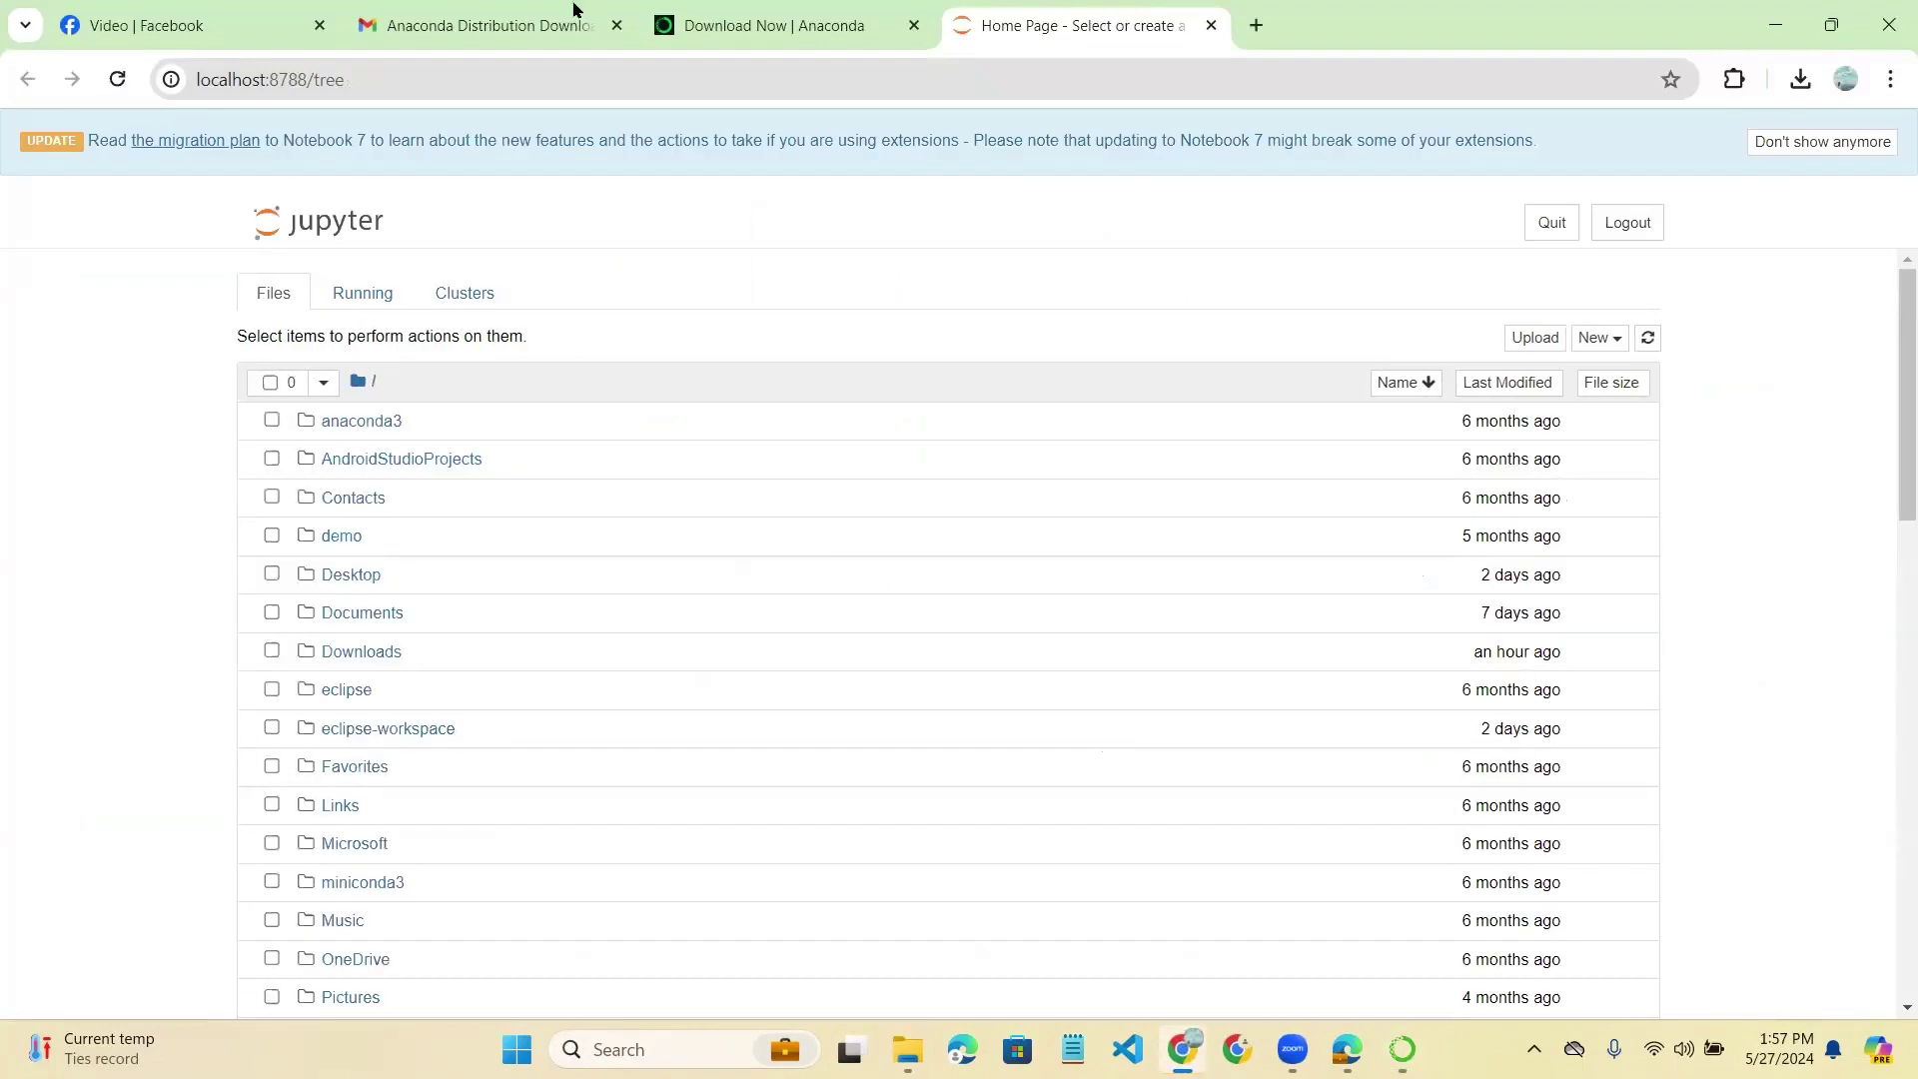
scroll(805, 989, down, 10)
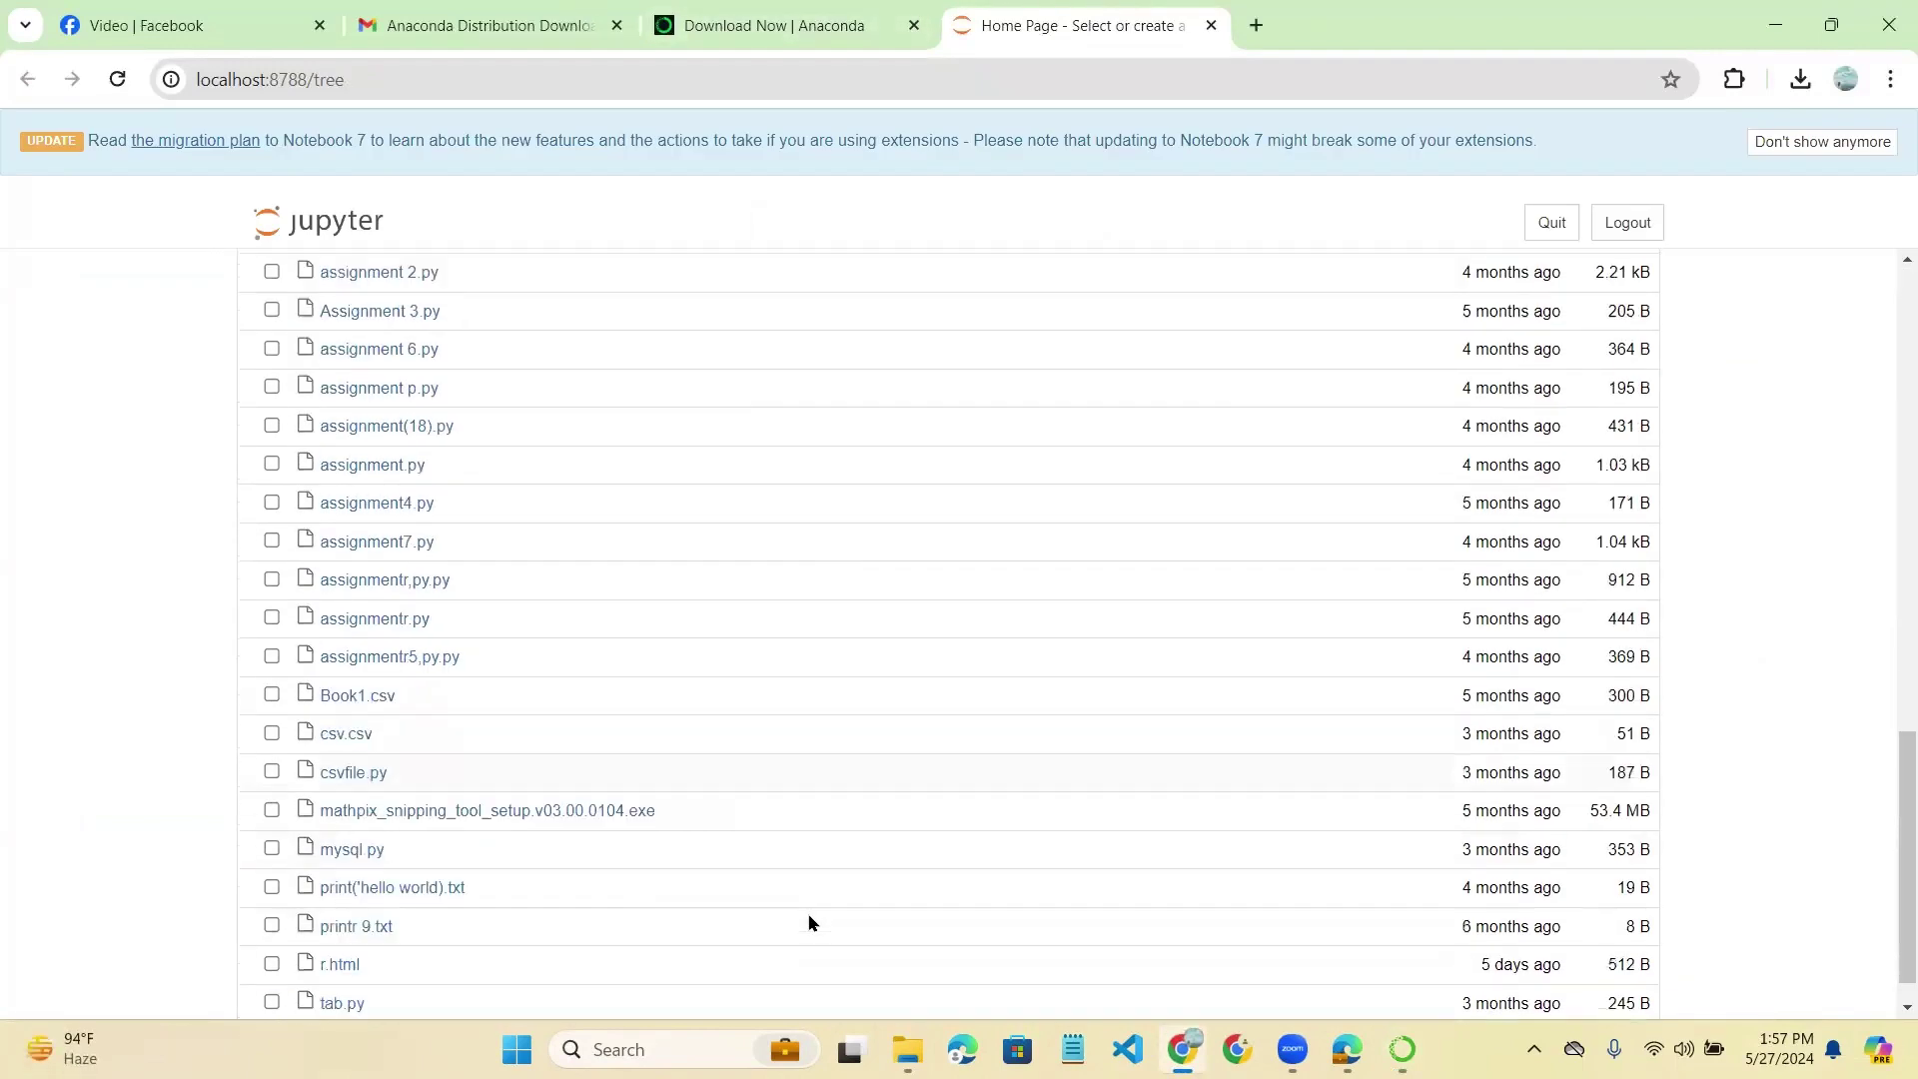
scroll(810, 917, up, 10)
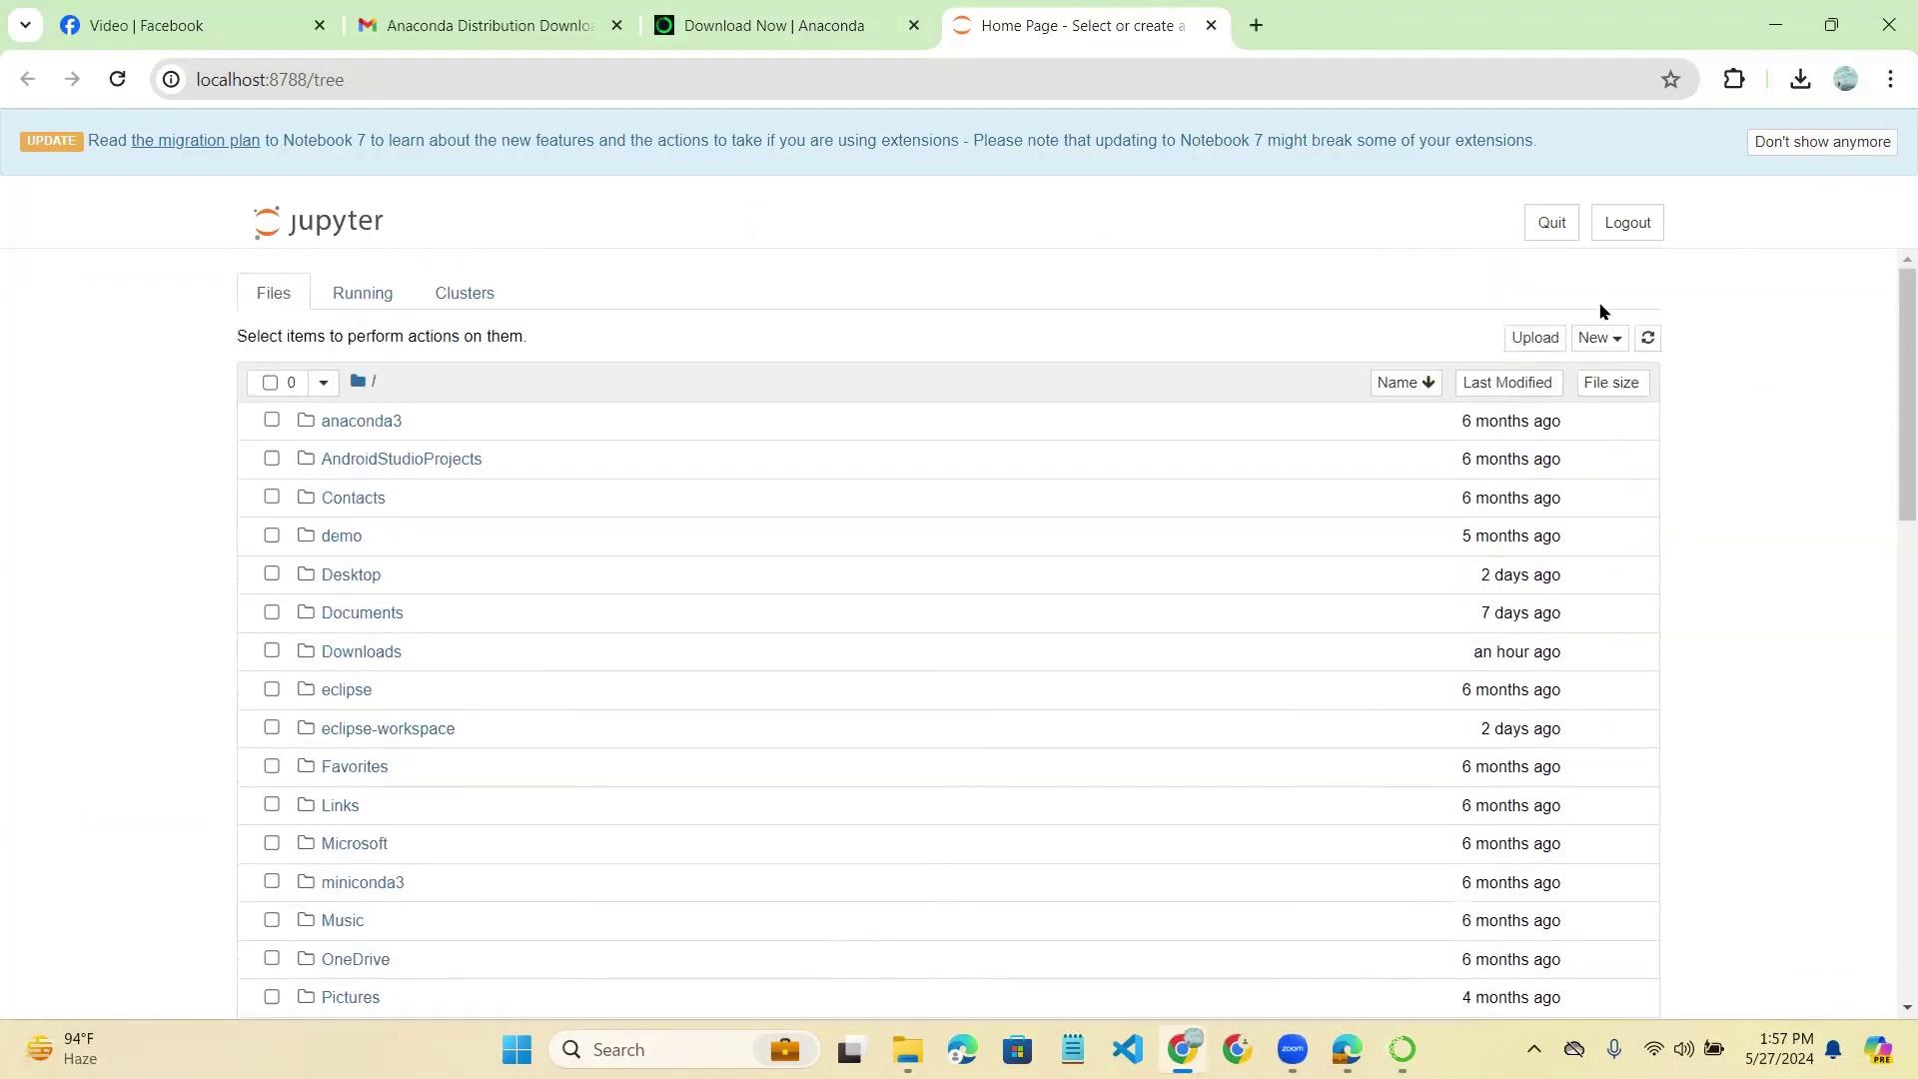
- Create a new Python 3 (ipykernel) notebook from the Jupyter home page
click(1615, 338)
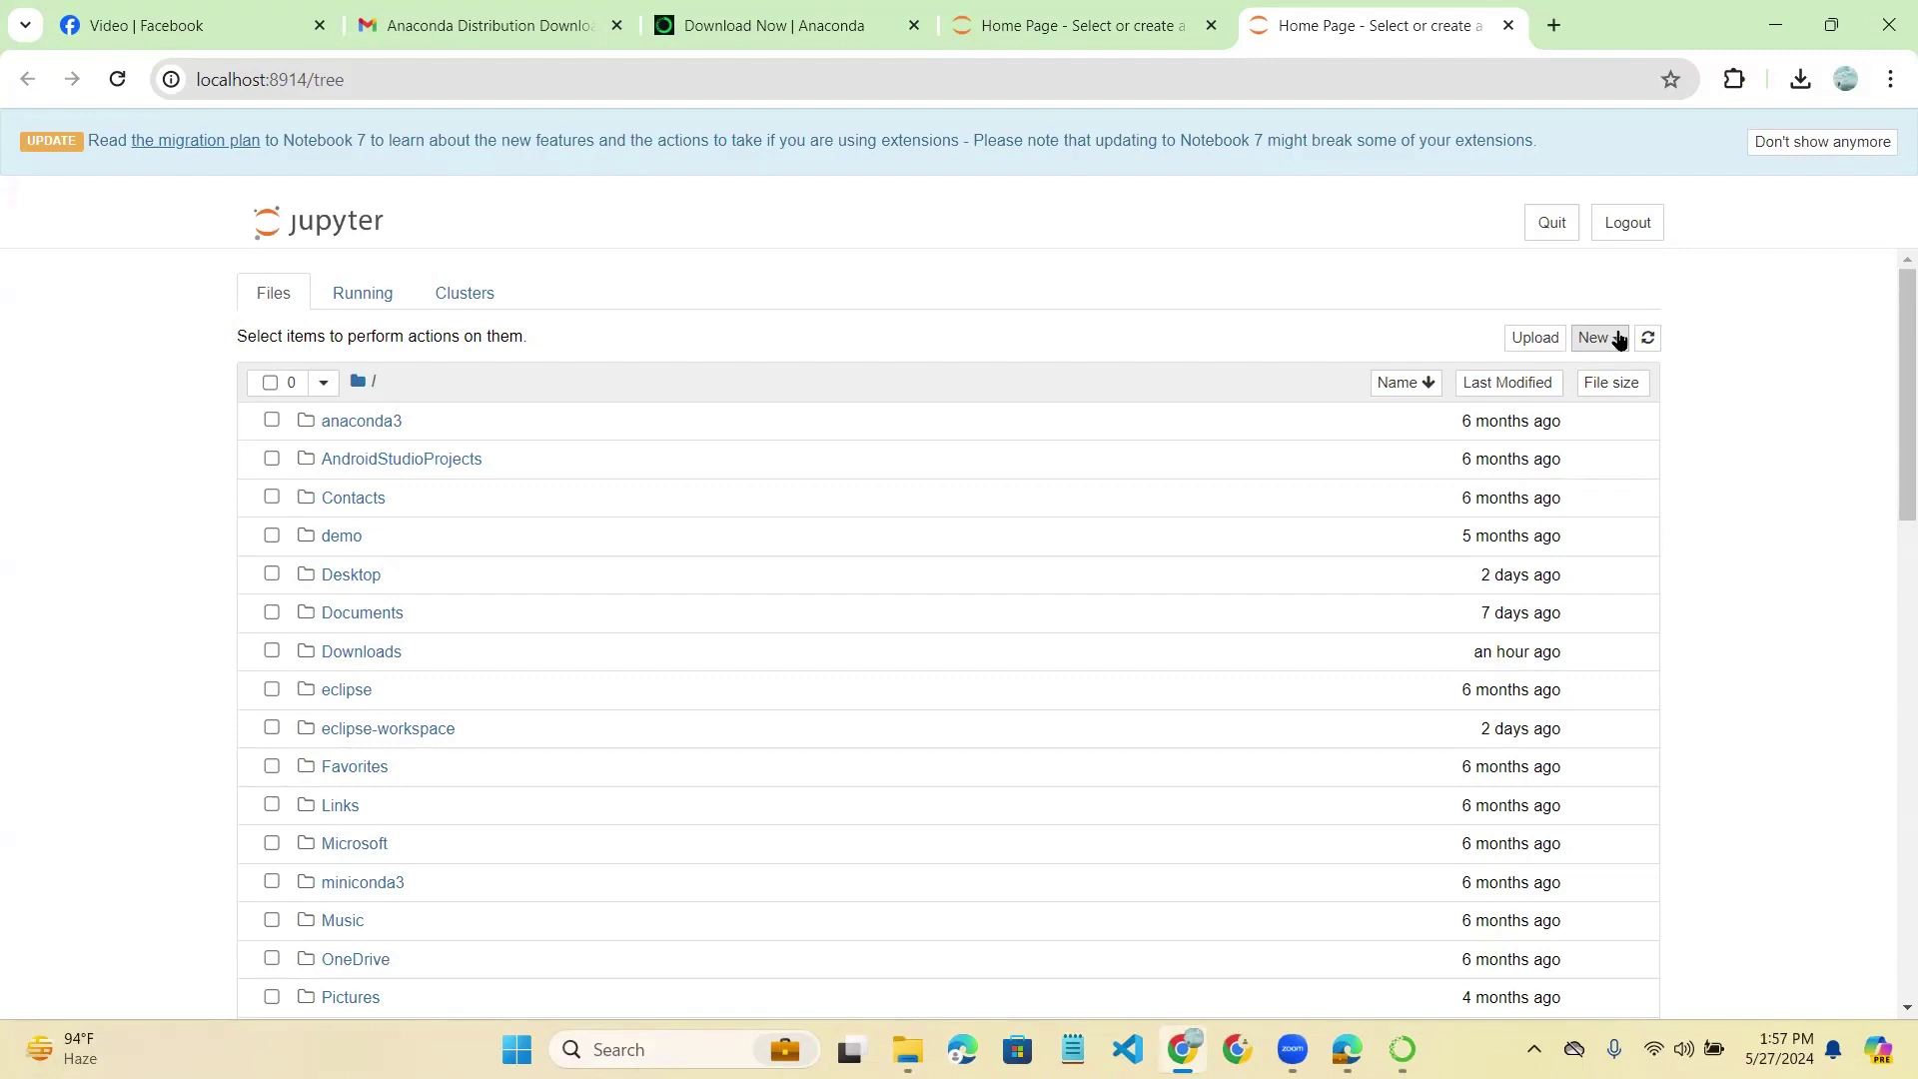
click(1619, 341)
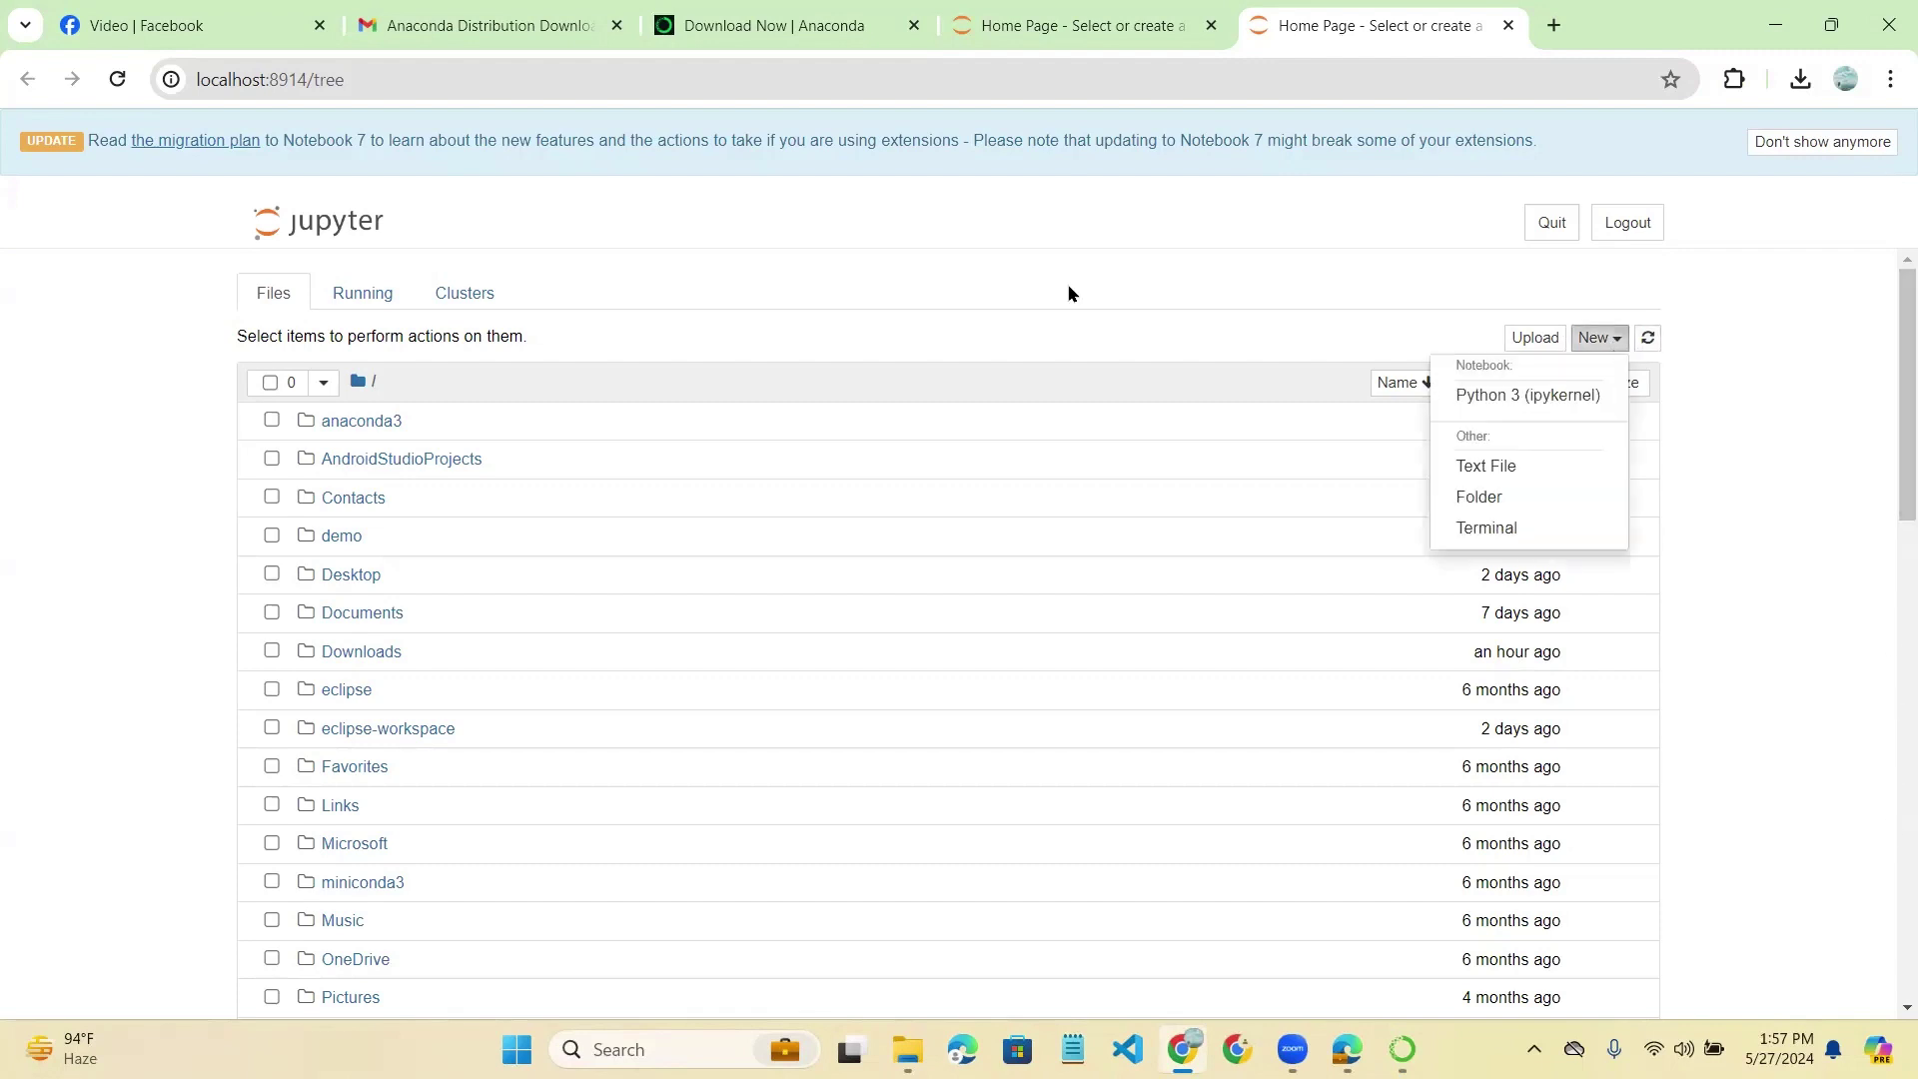
click(1515, 390)
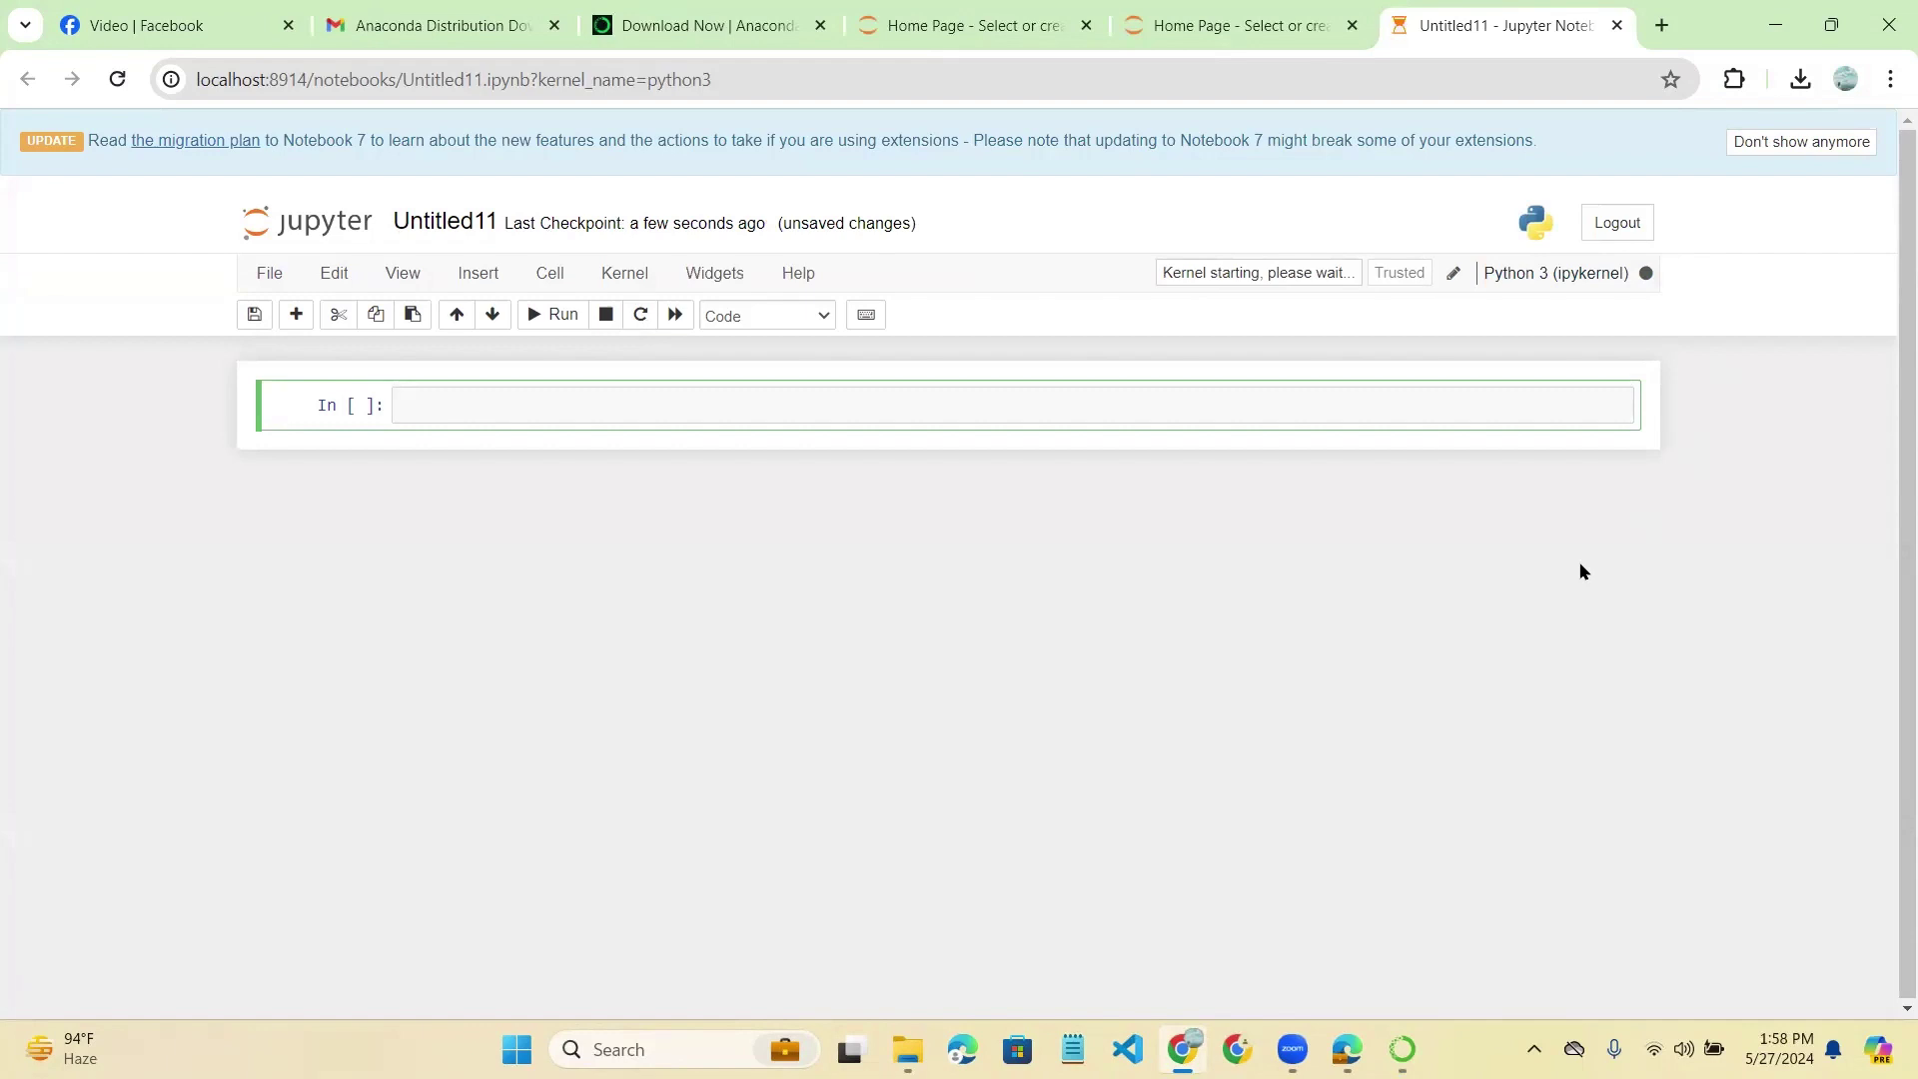
- Enter print("hello") in the notebook's first cell and run the cell
text(p)
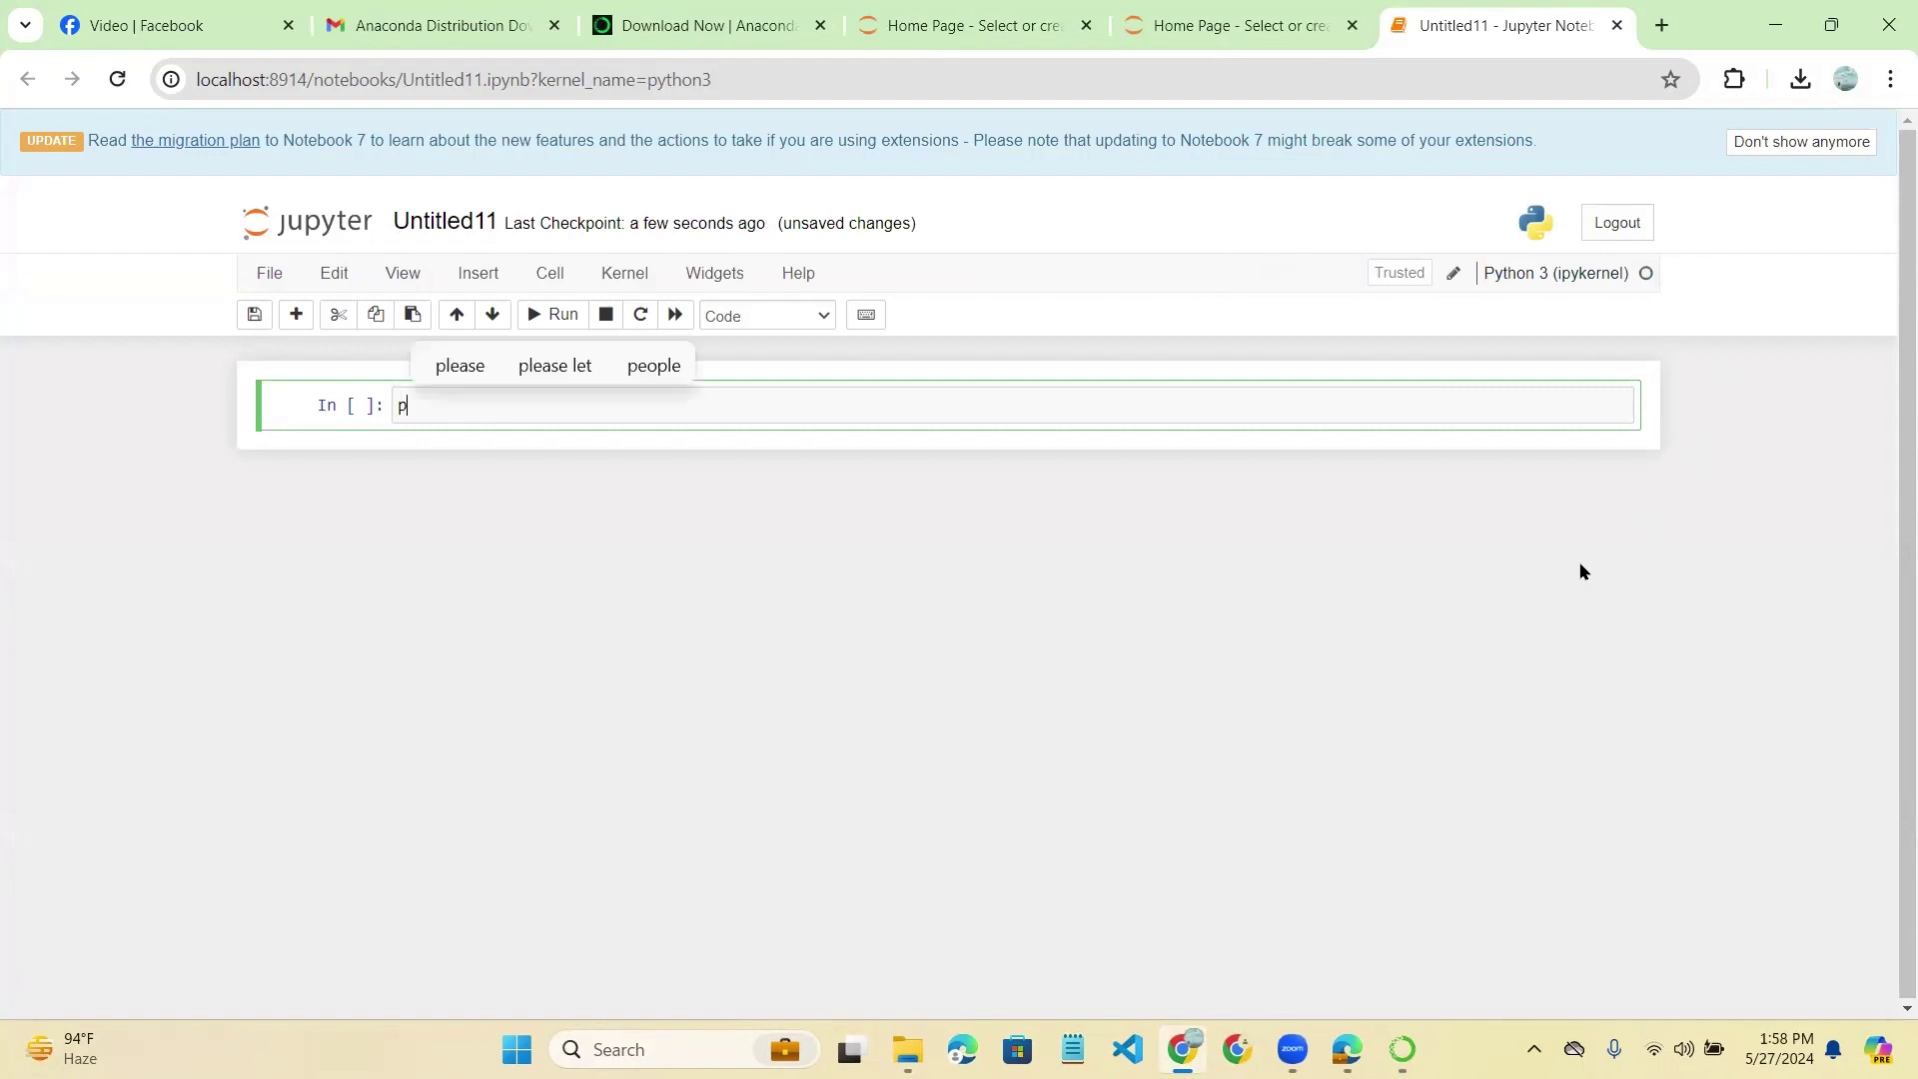
text(roint)
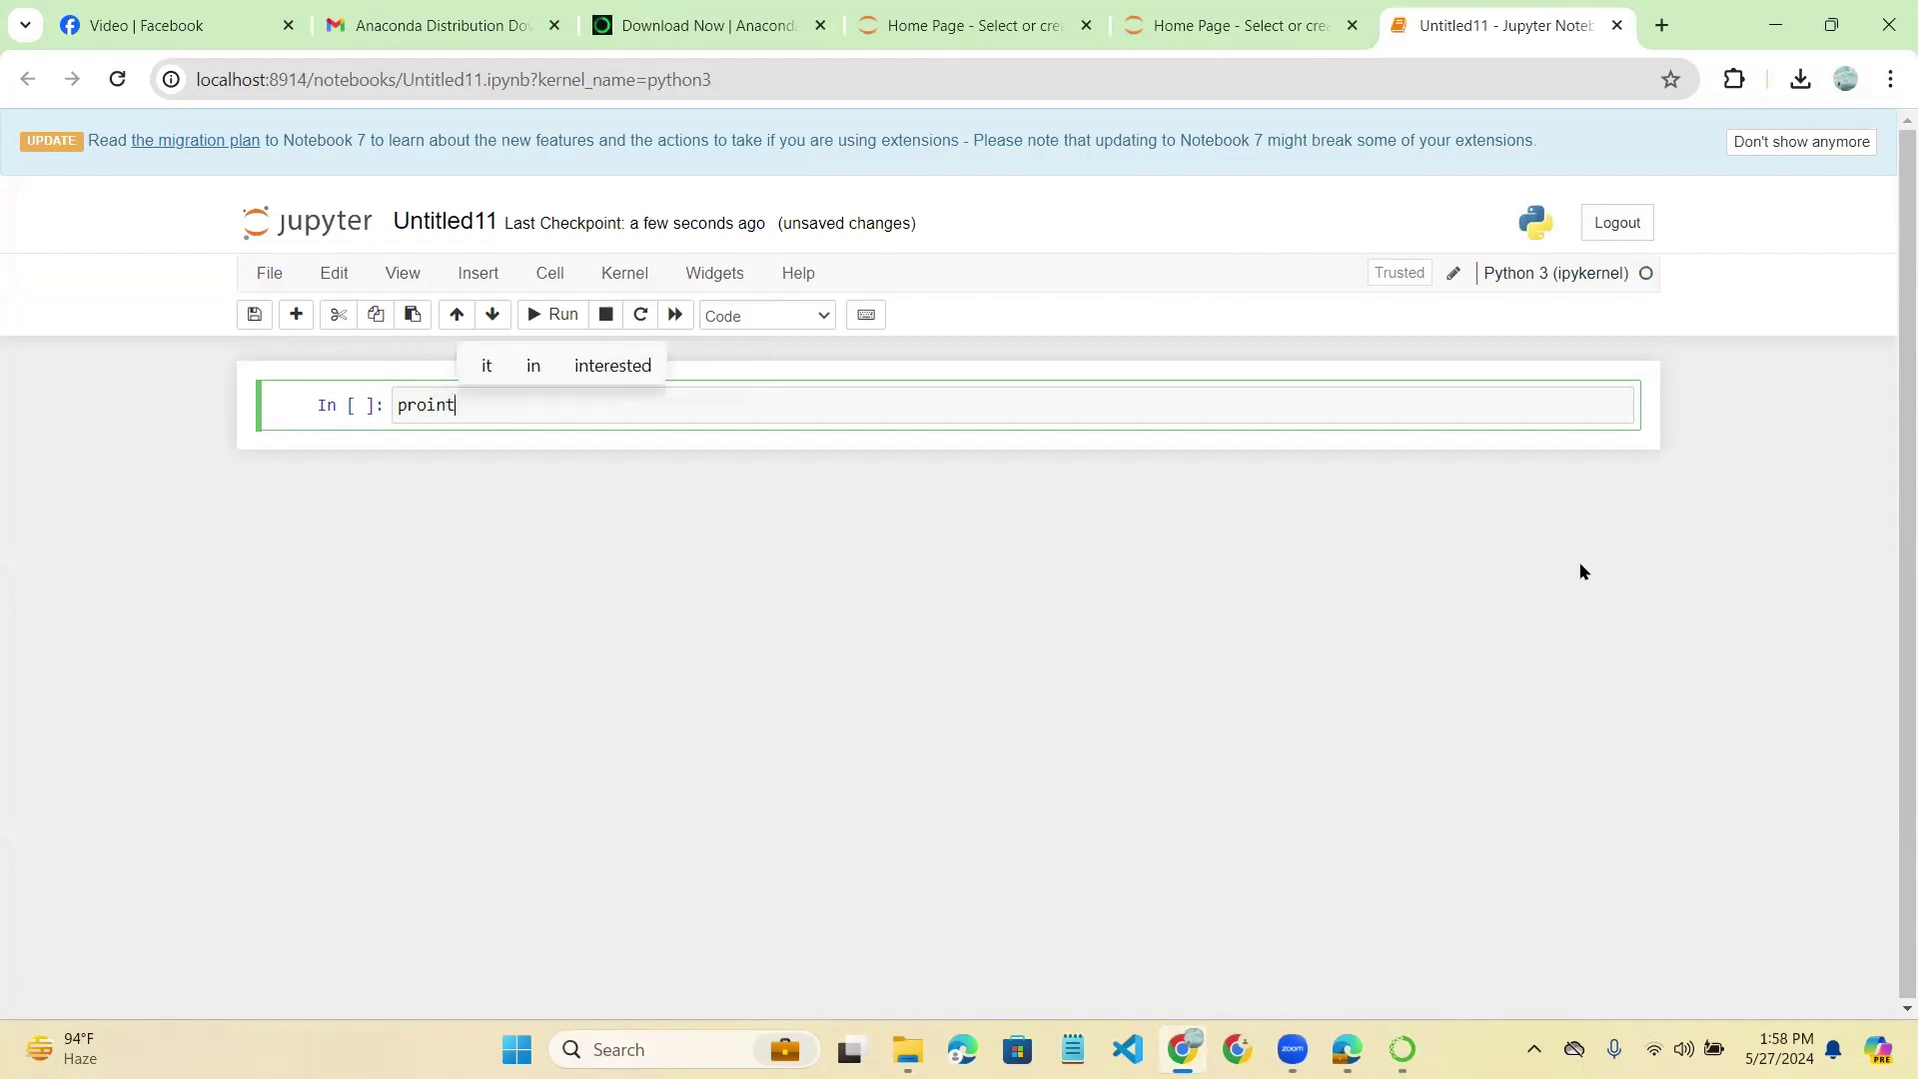
key(BackSpace)
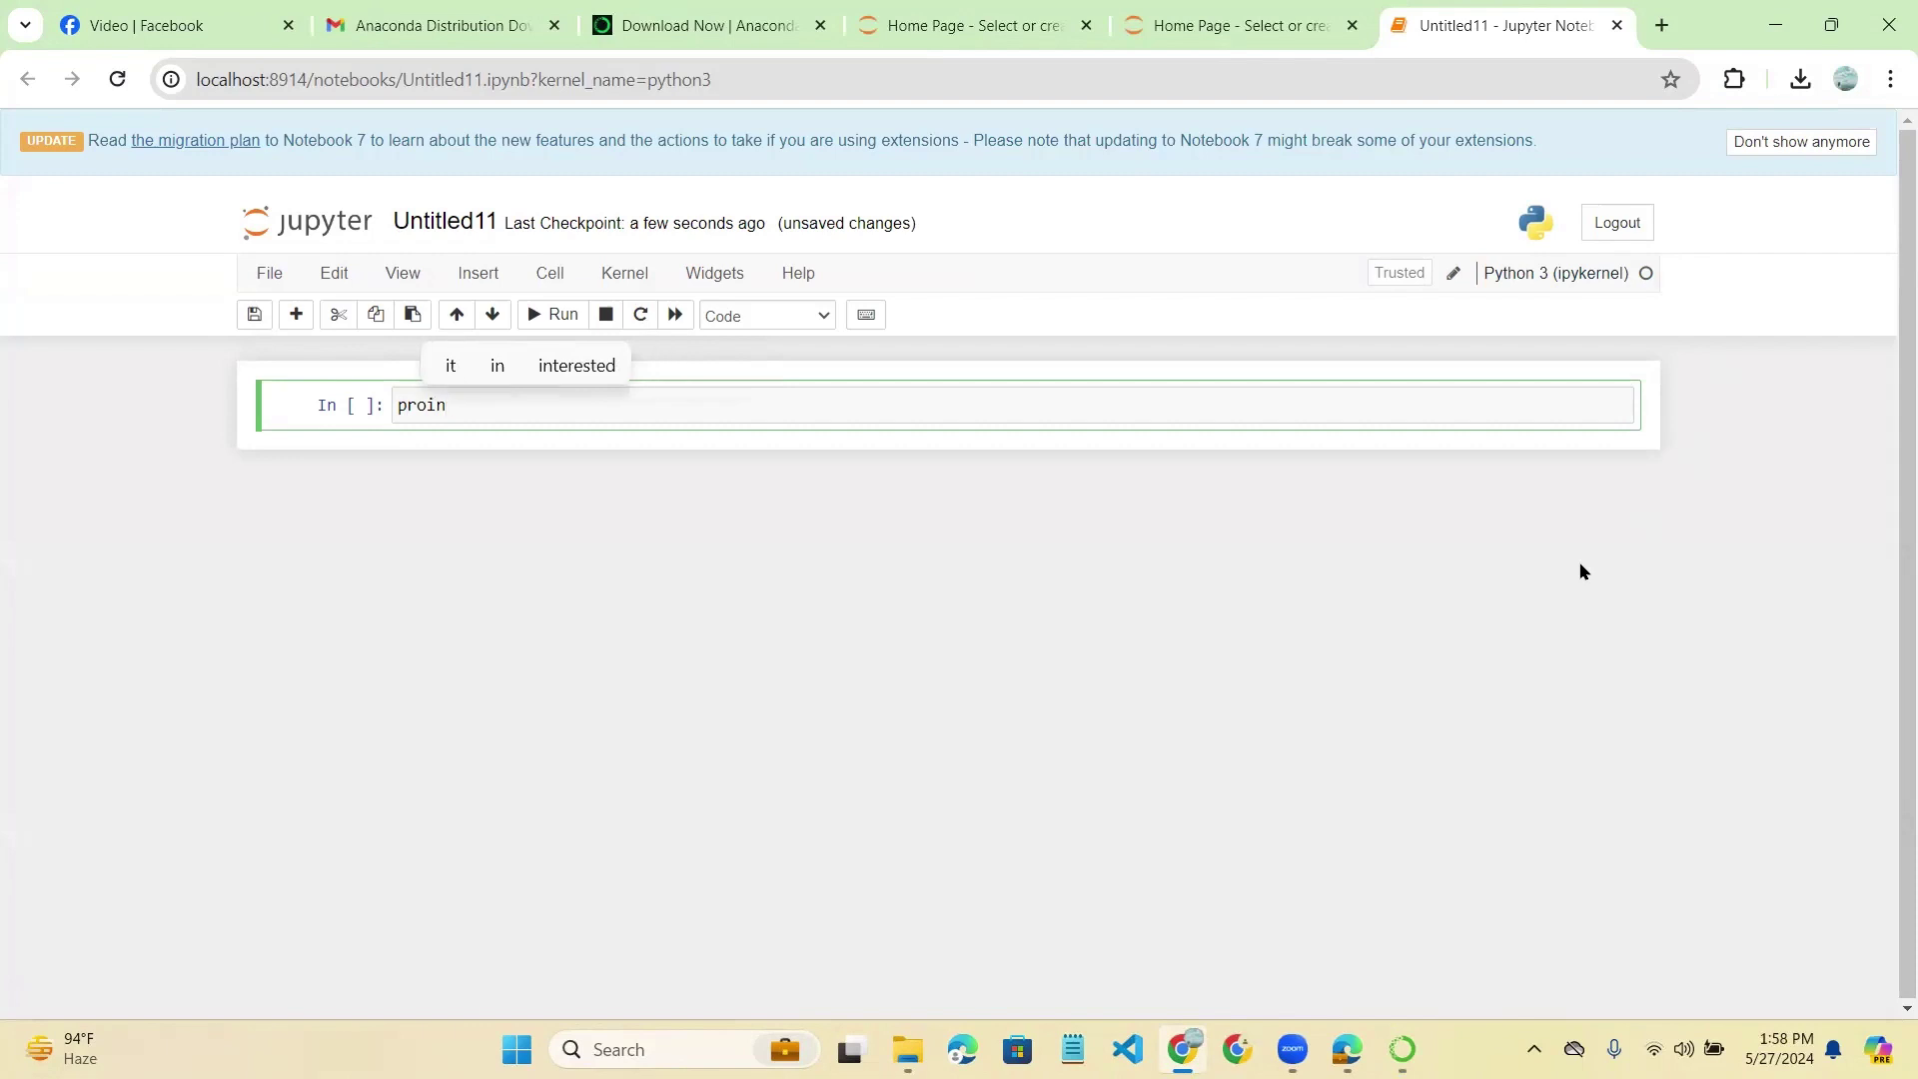
key(BackSpace)
key(BackSpace)
key(BackSpace)
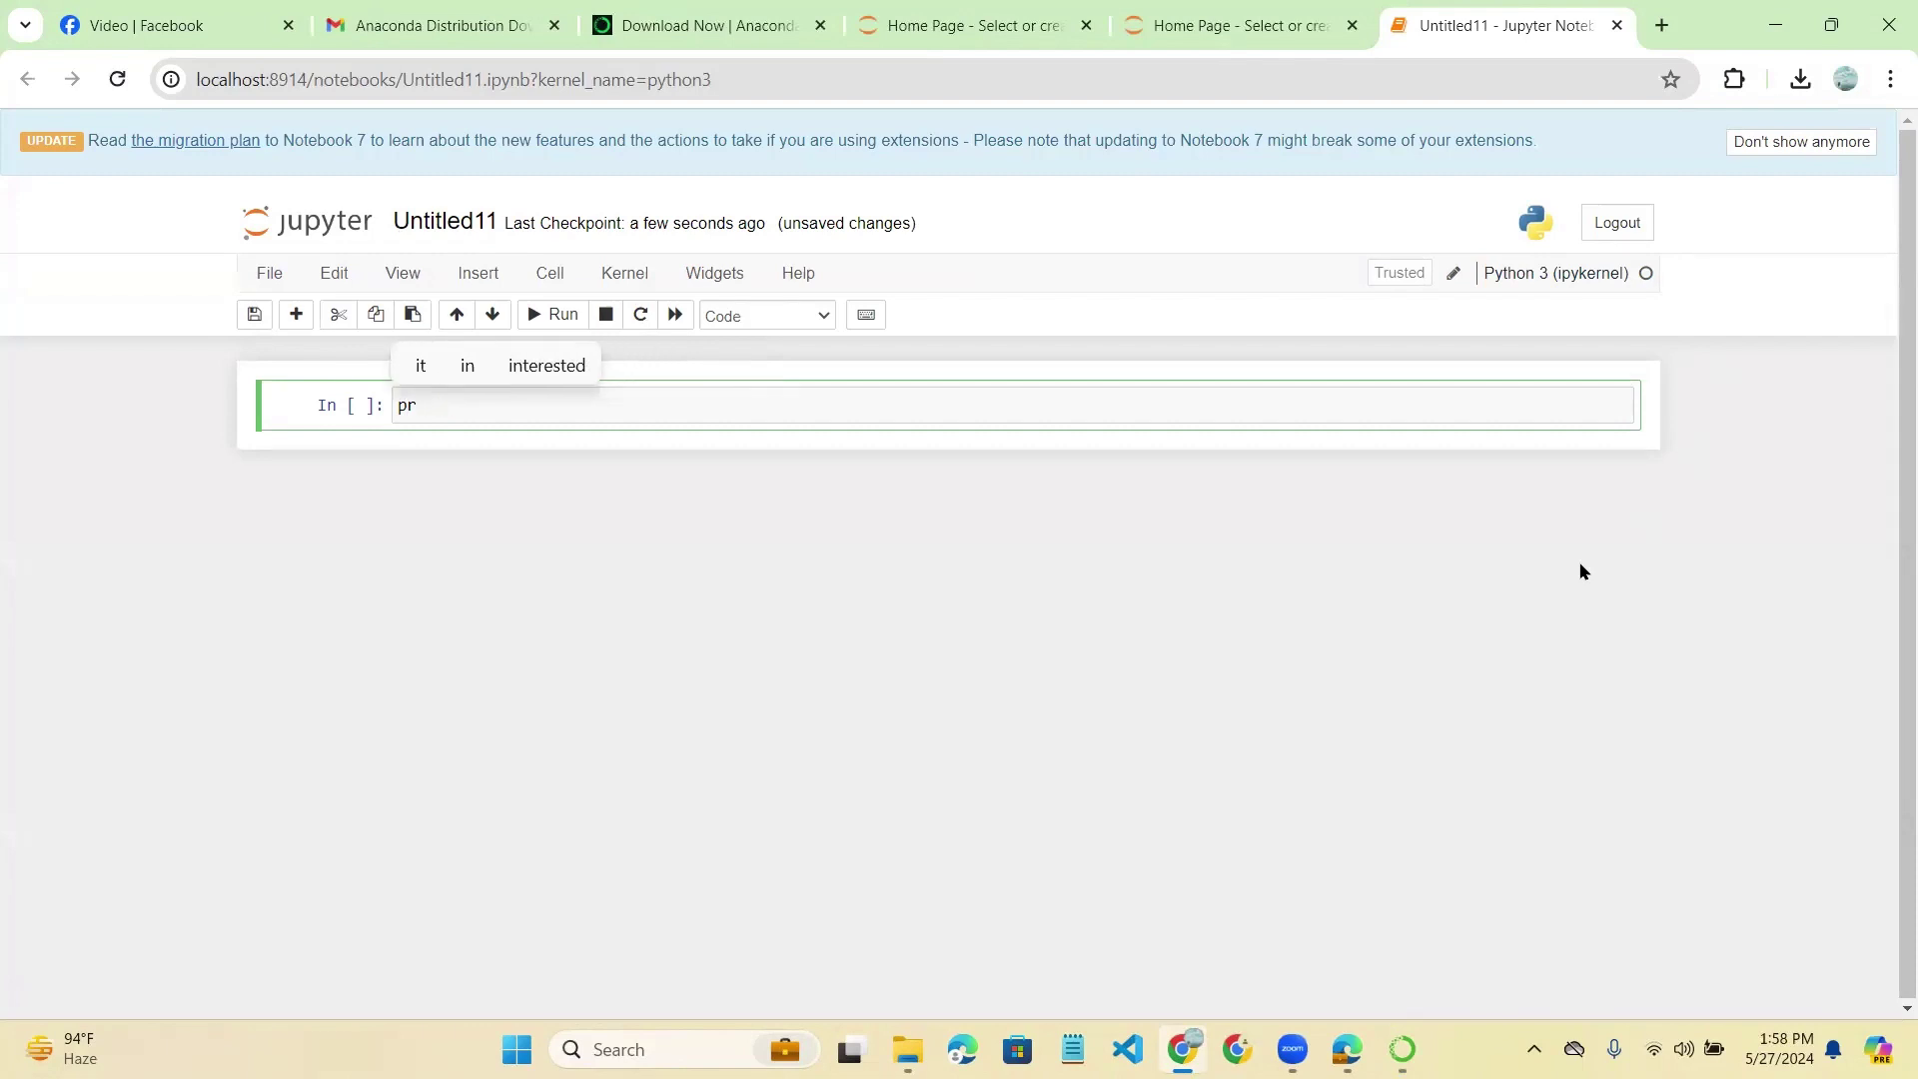
text(int(h)
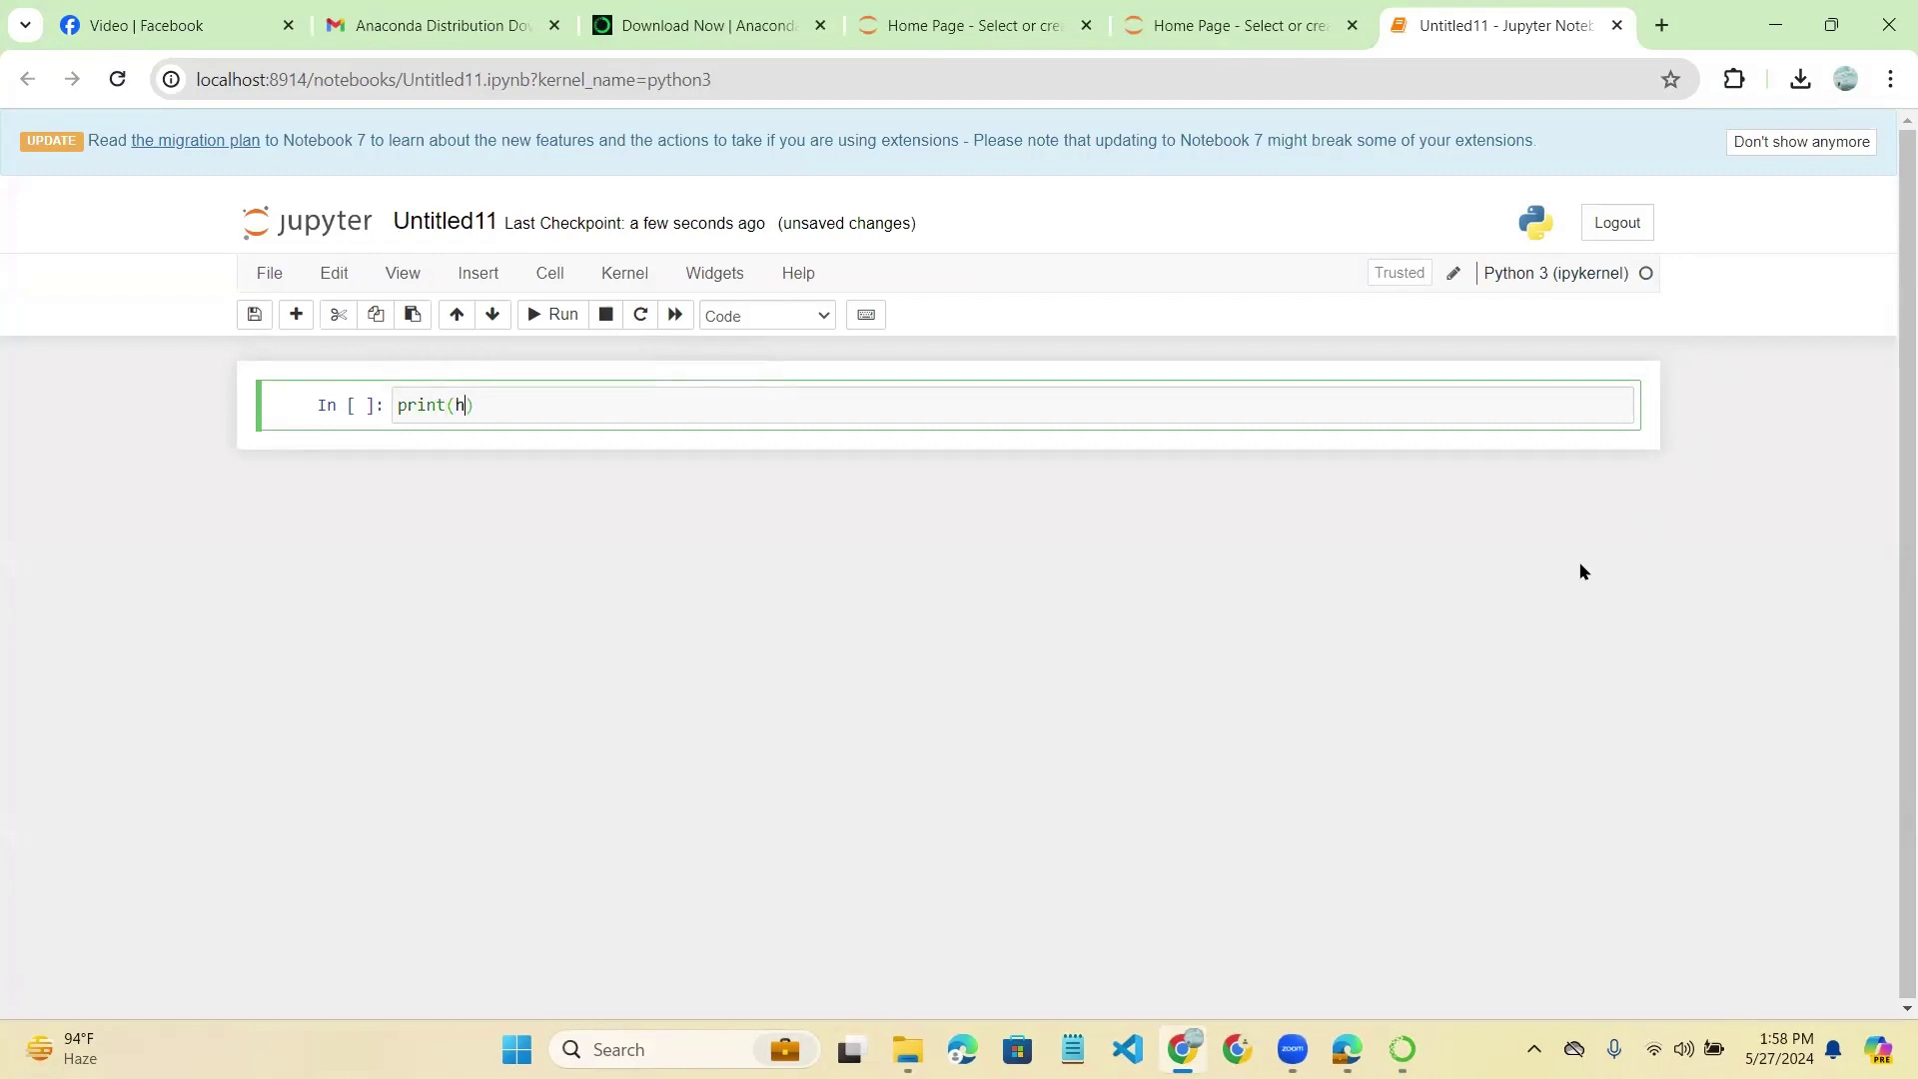
text(e)
key(BackSpace)
key(BackSpace)
text("hekk)
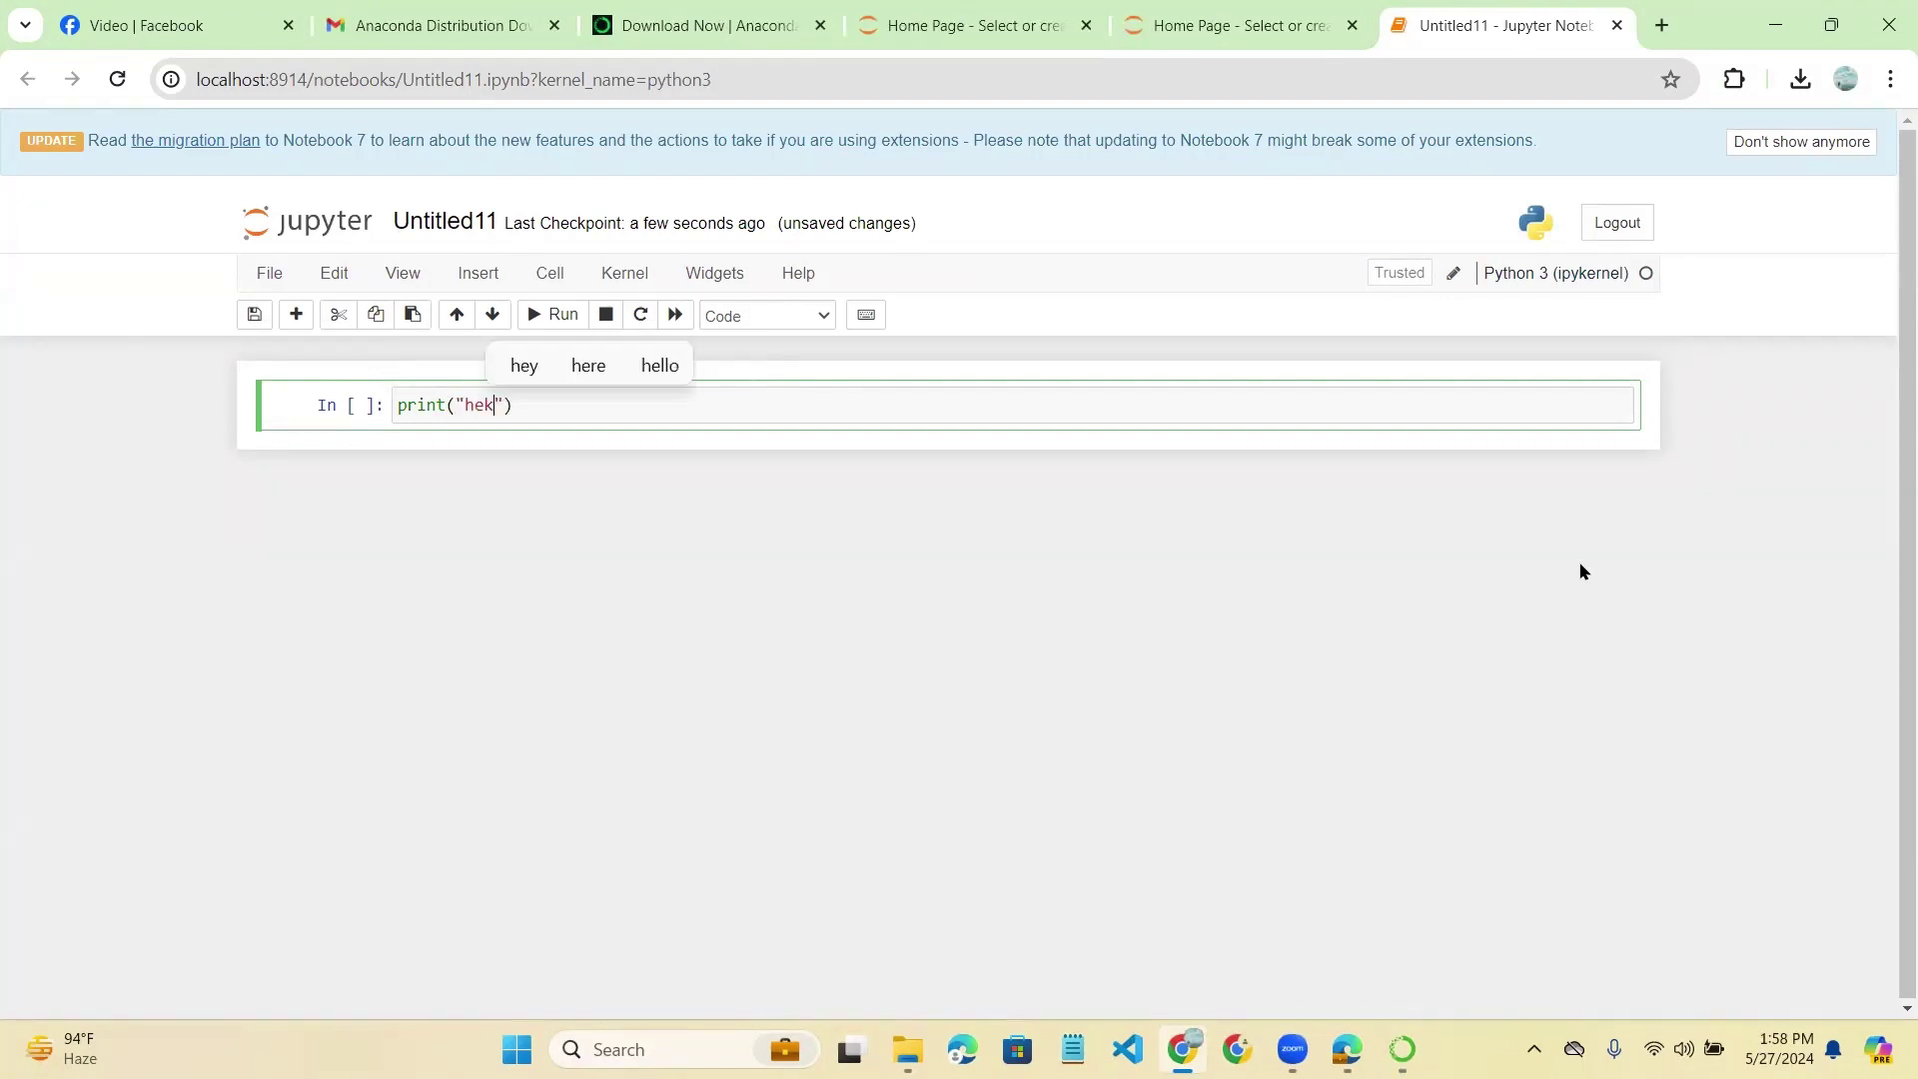
key(BackSpace)
text(llo)
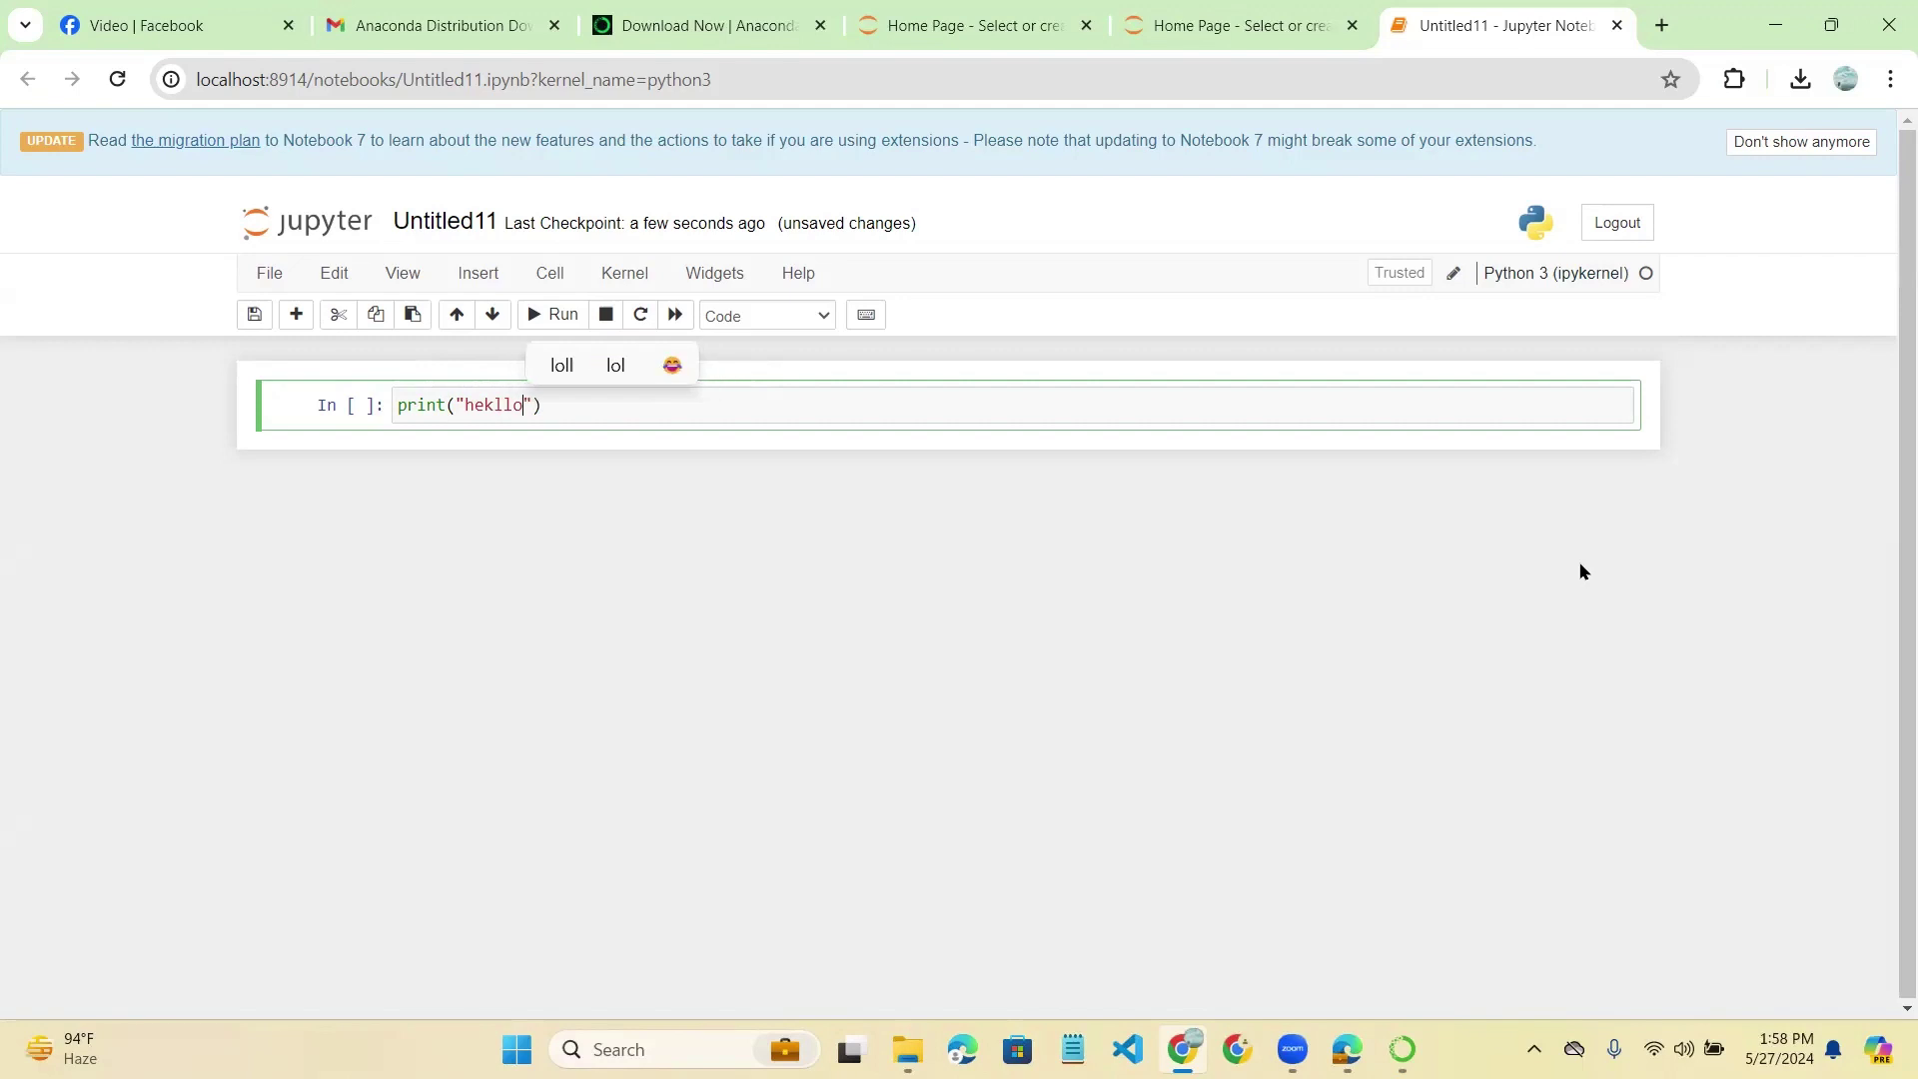
key(BackSpace)
key(BackSpace)
key(BackSpace)
key(BackSpace)
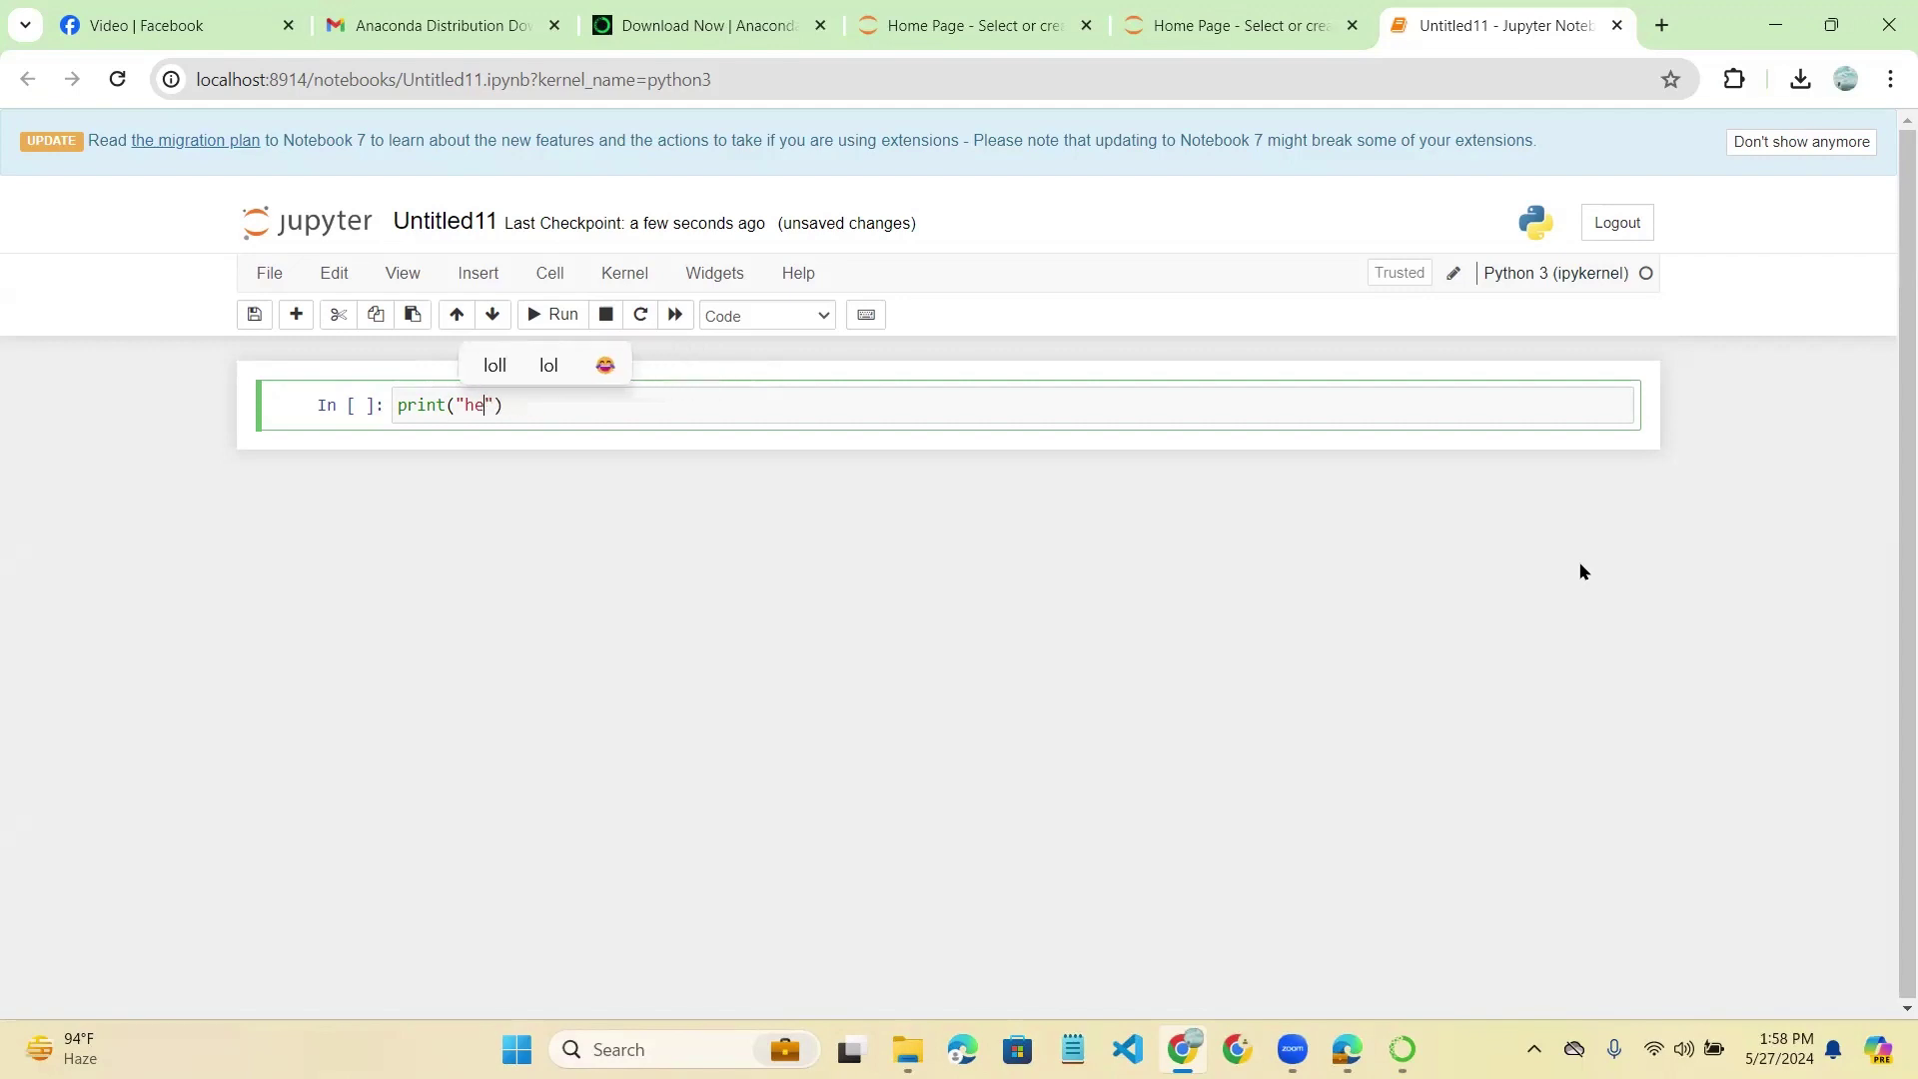
text(llo)
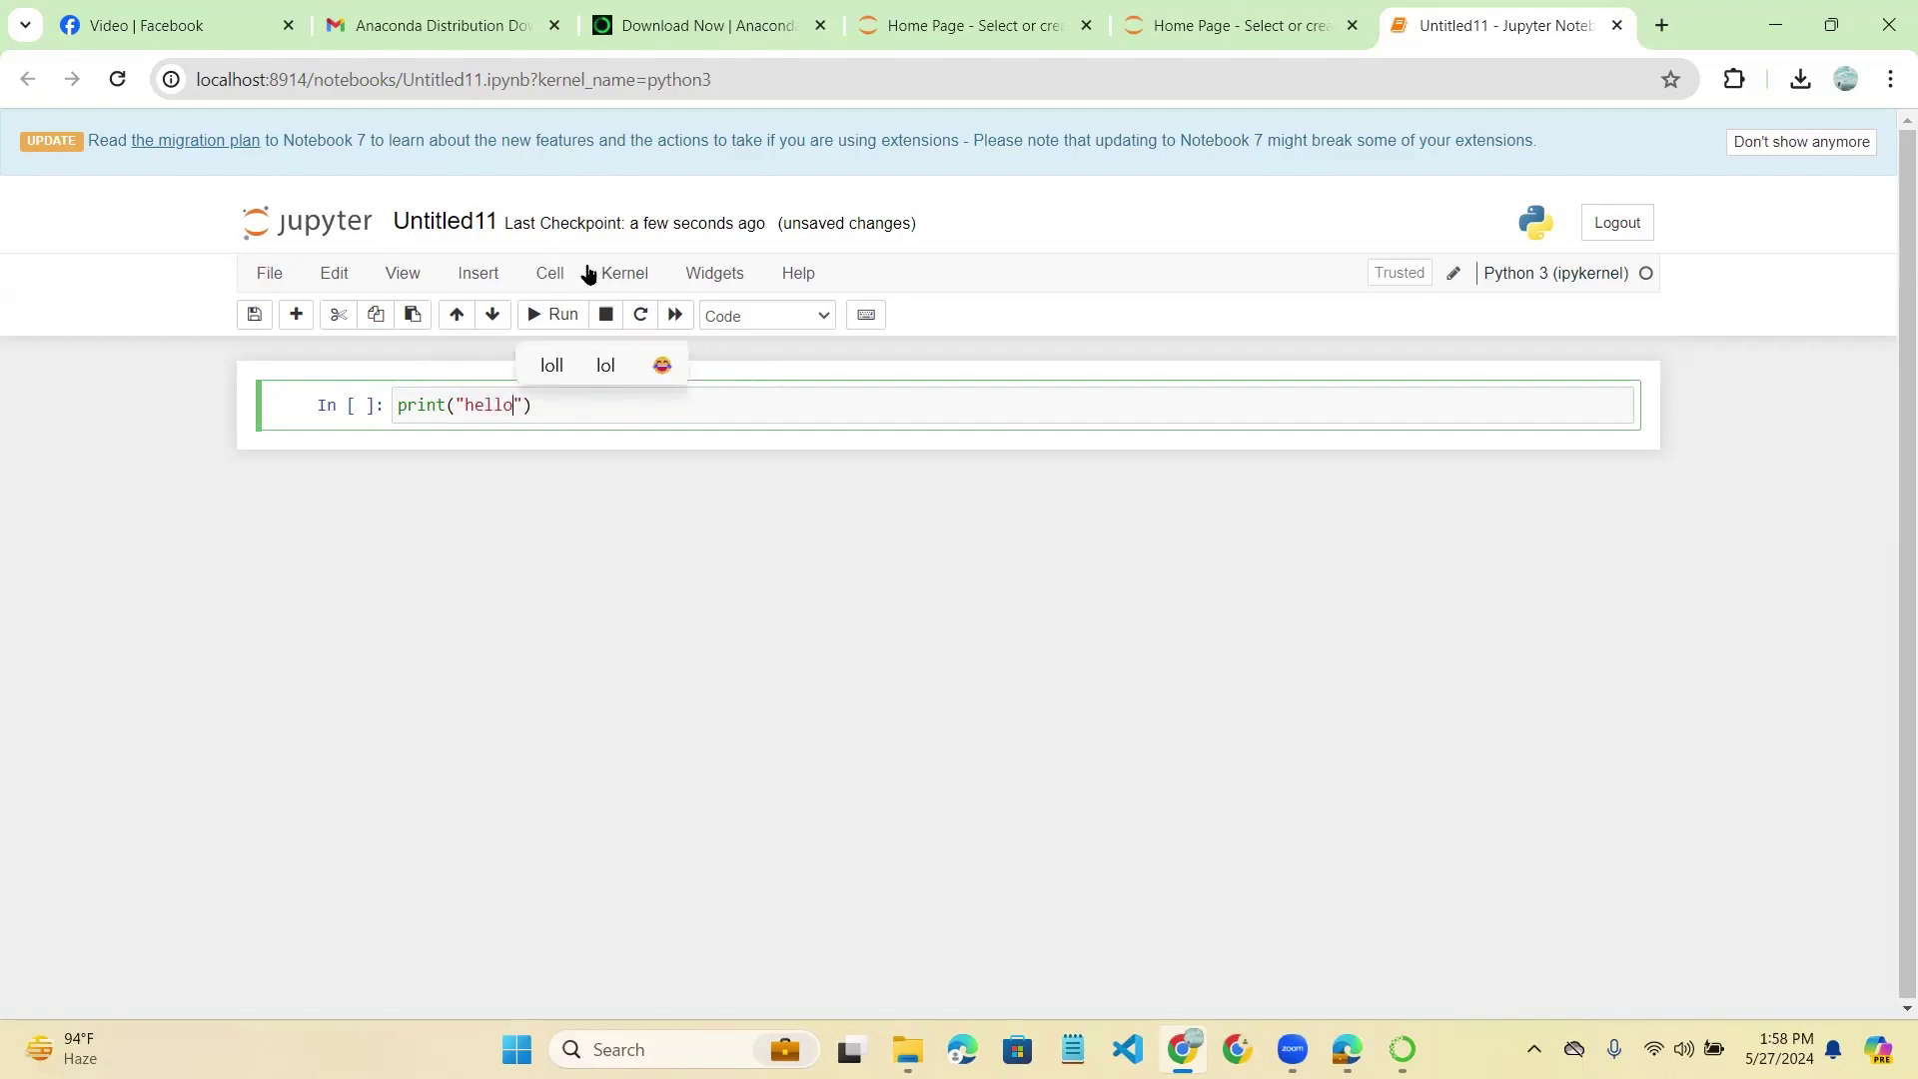
click(555, 315)
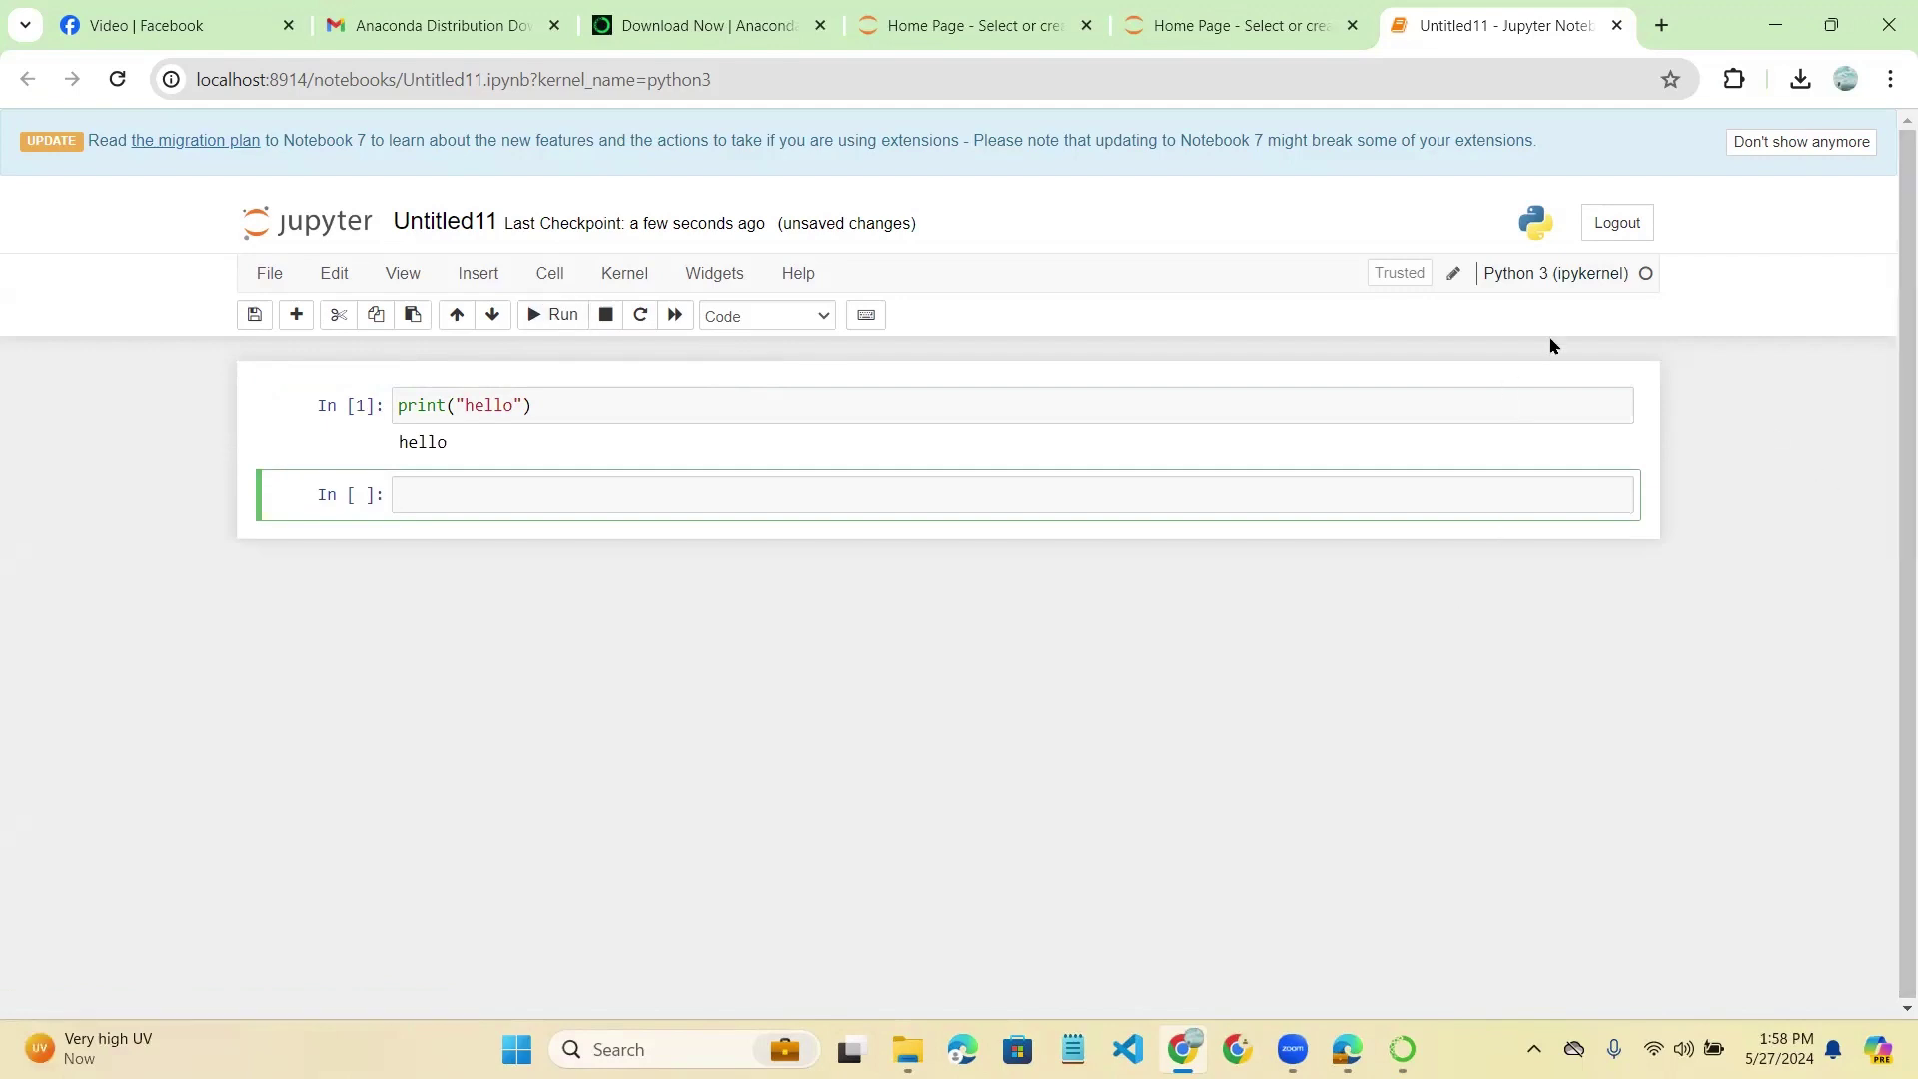
- Return to the Jupyter home page and show the options for creating a new item
click(1326, 9)
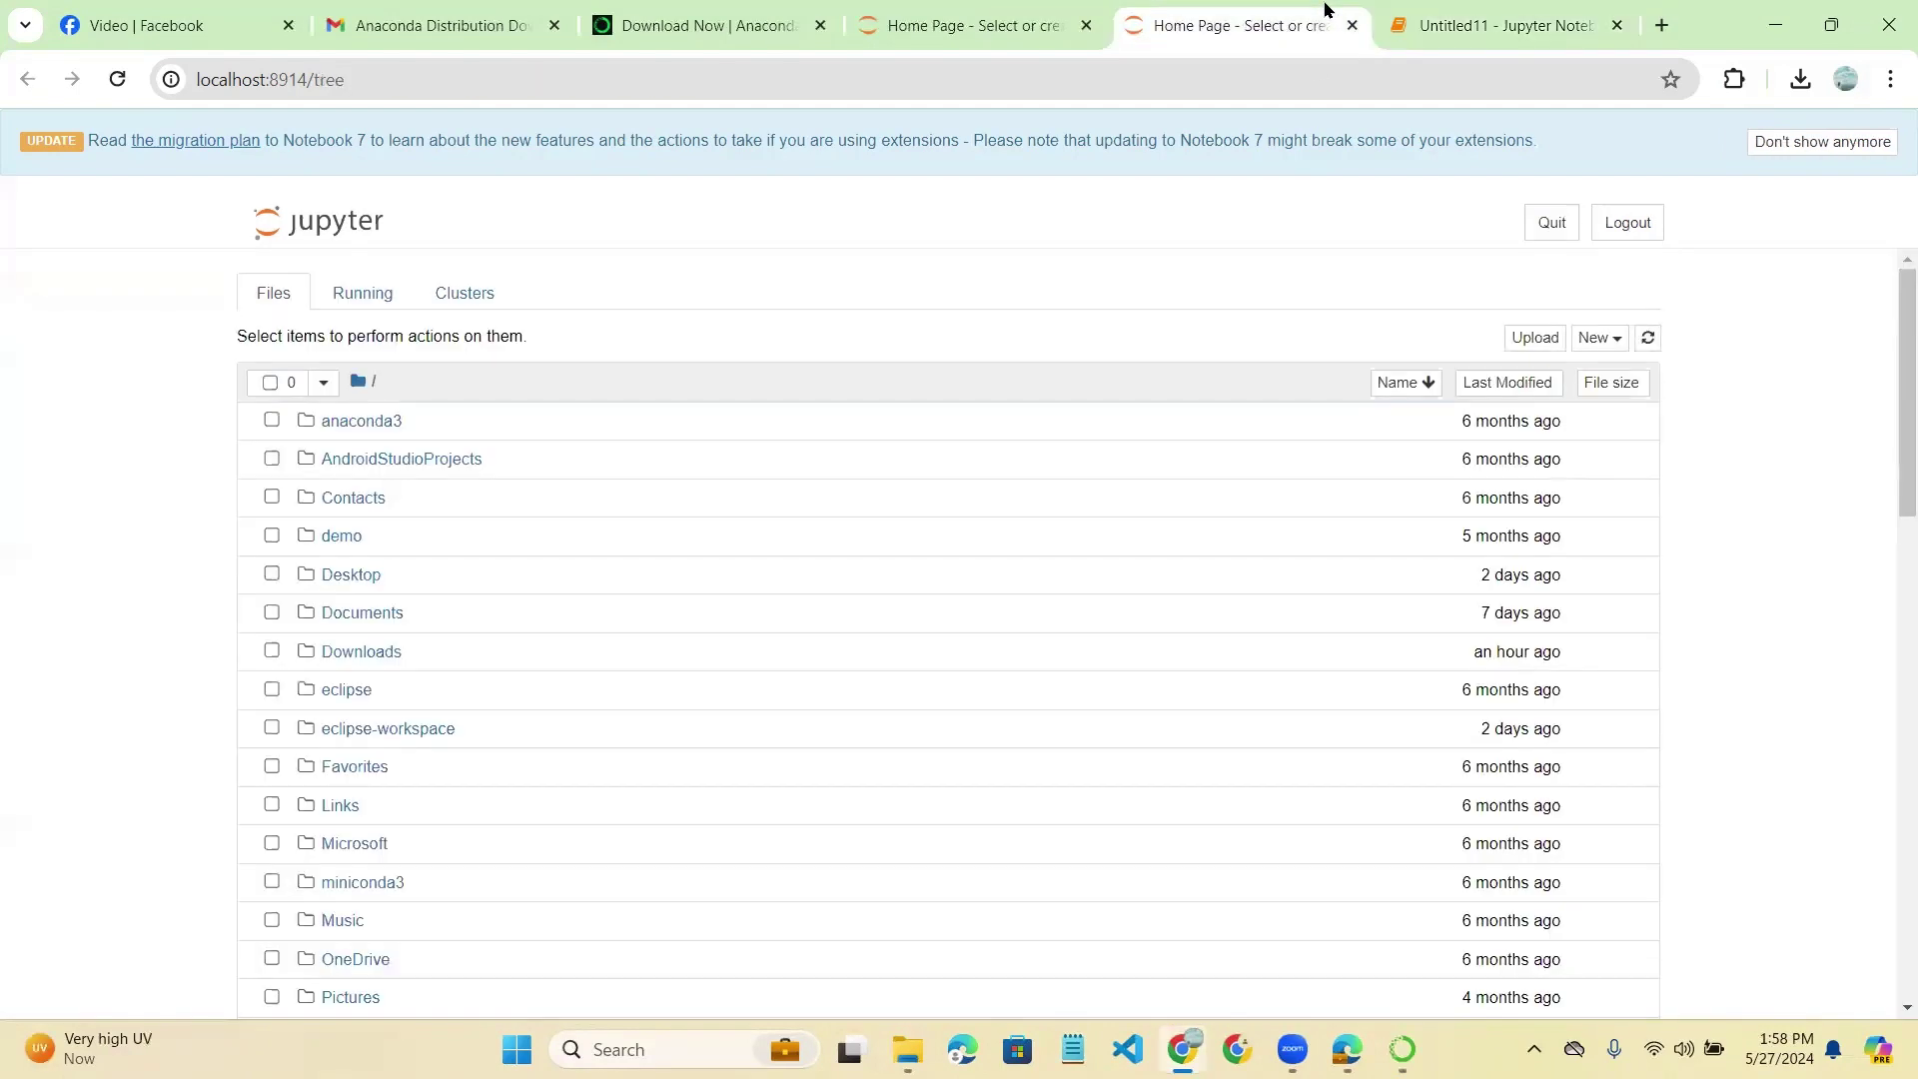
click(1613, 349)
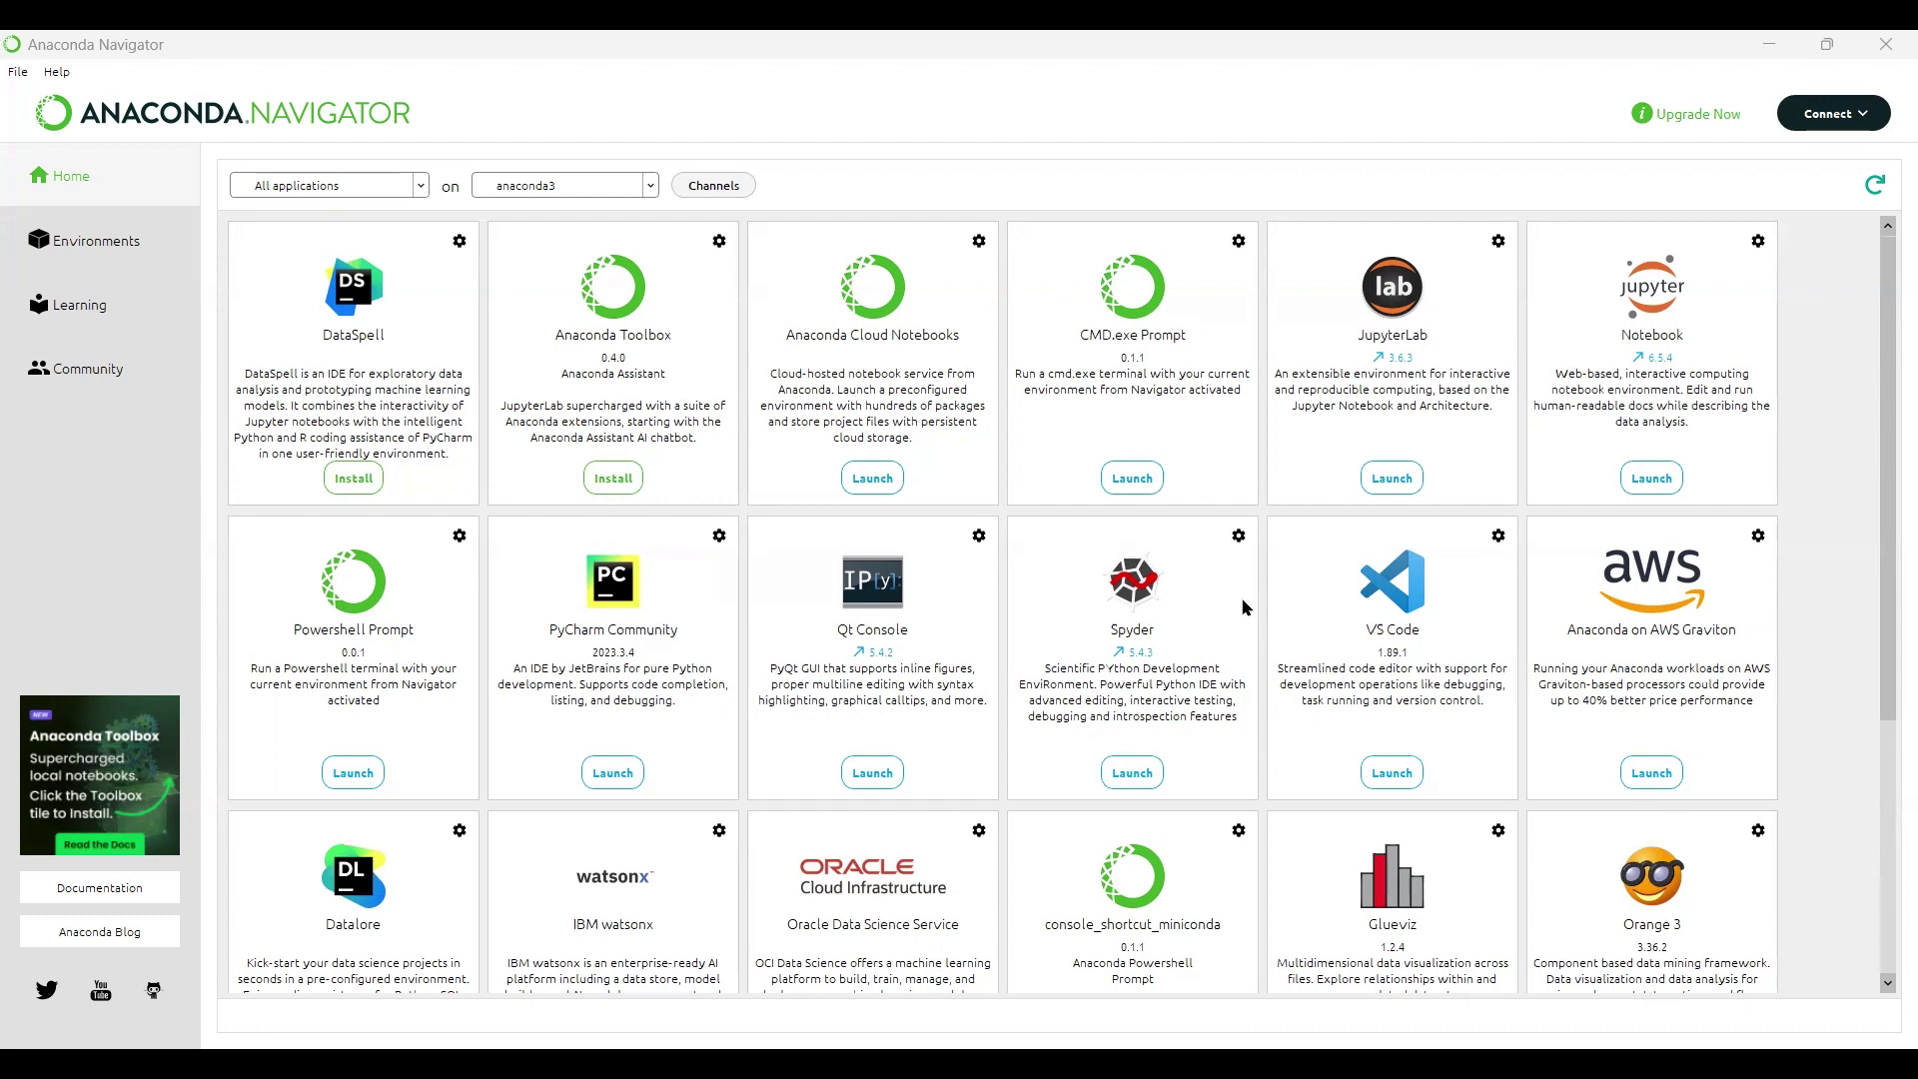
- Create a new environment named Rpython3 in Anaconda Navigator with the Python 3.11.9 and R 3.6.1 packages
click(66, 250)
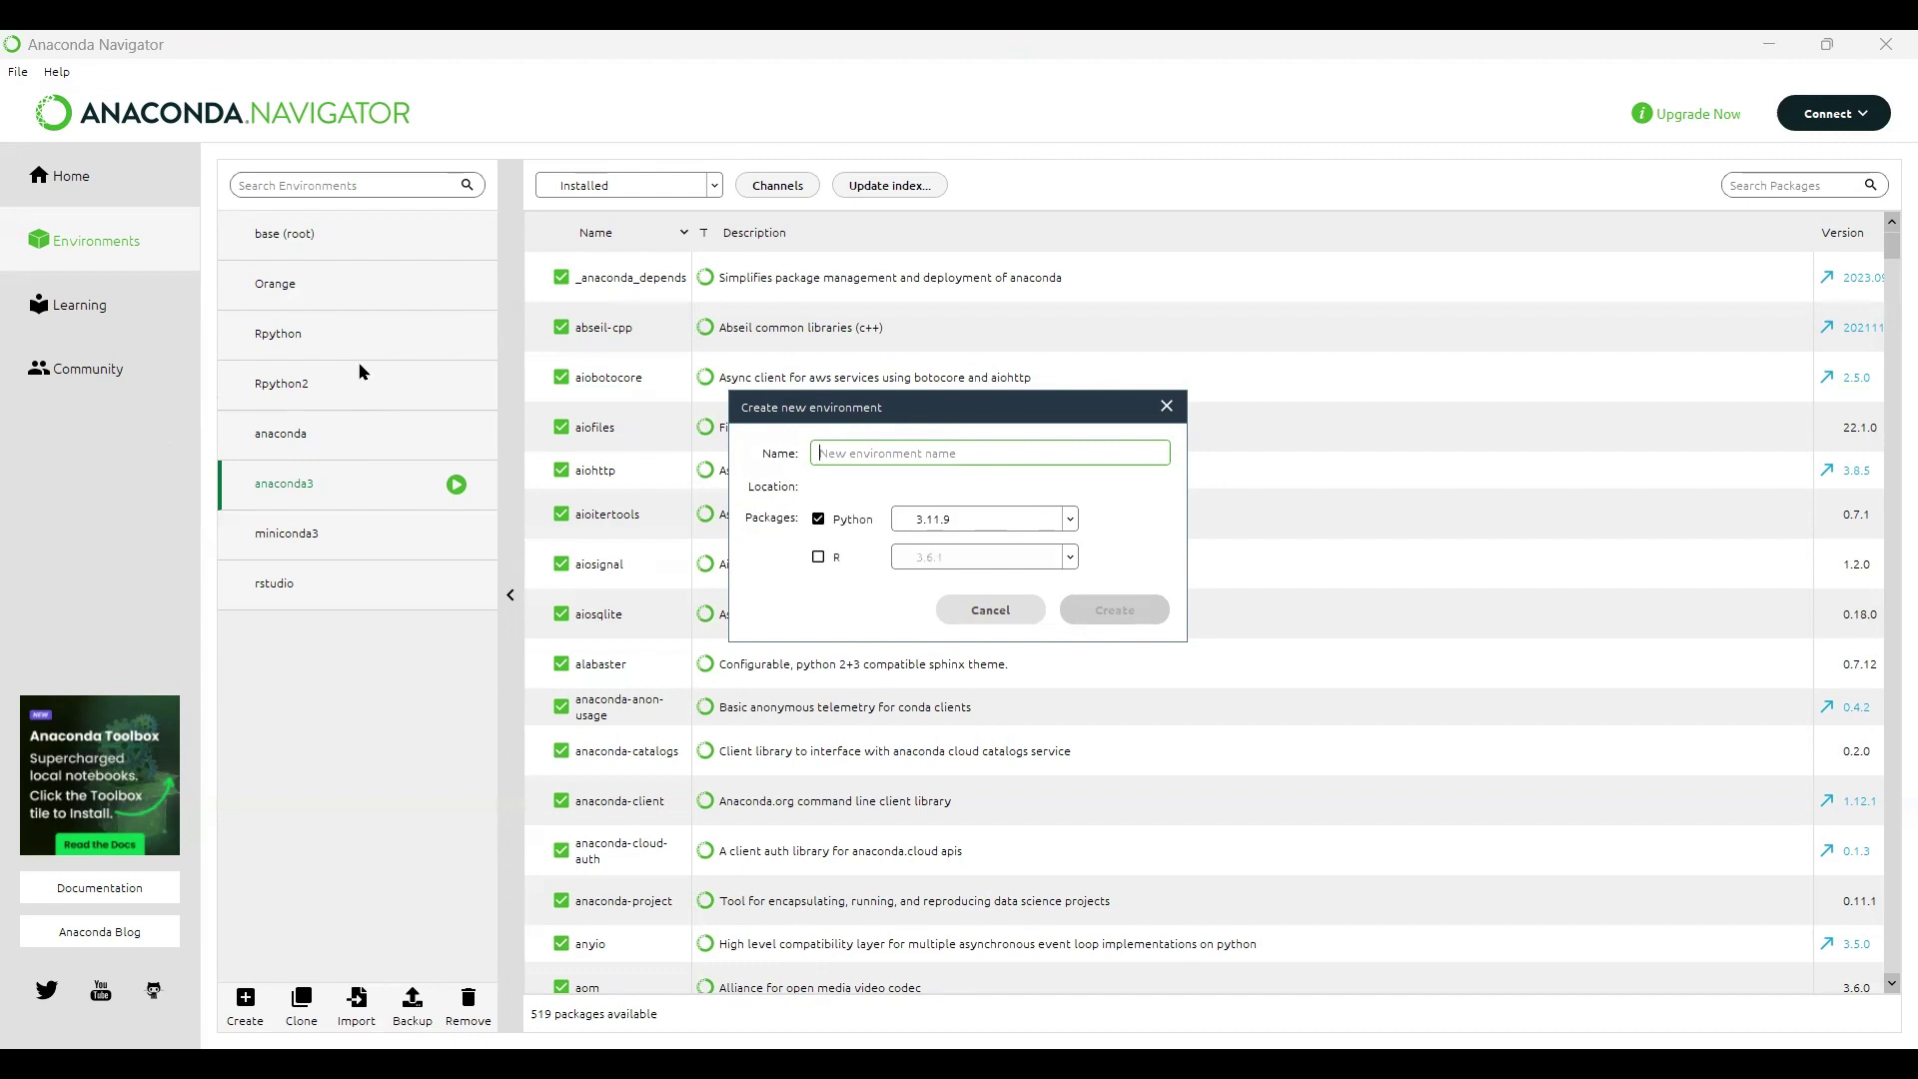
text(R)
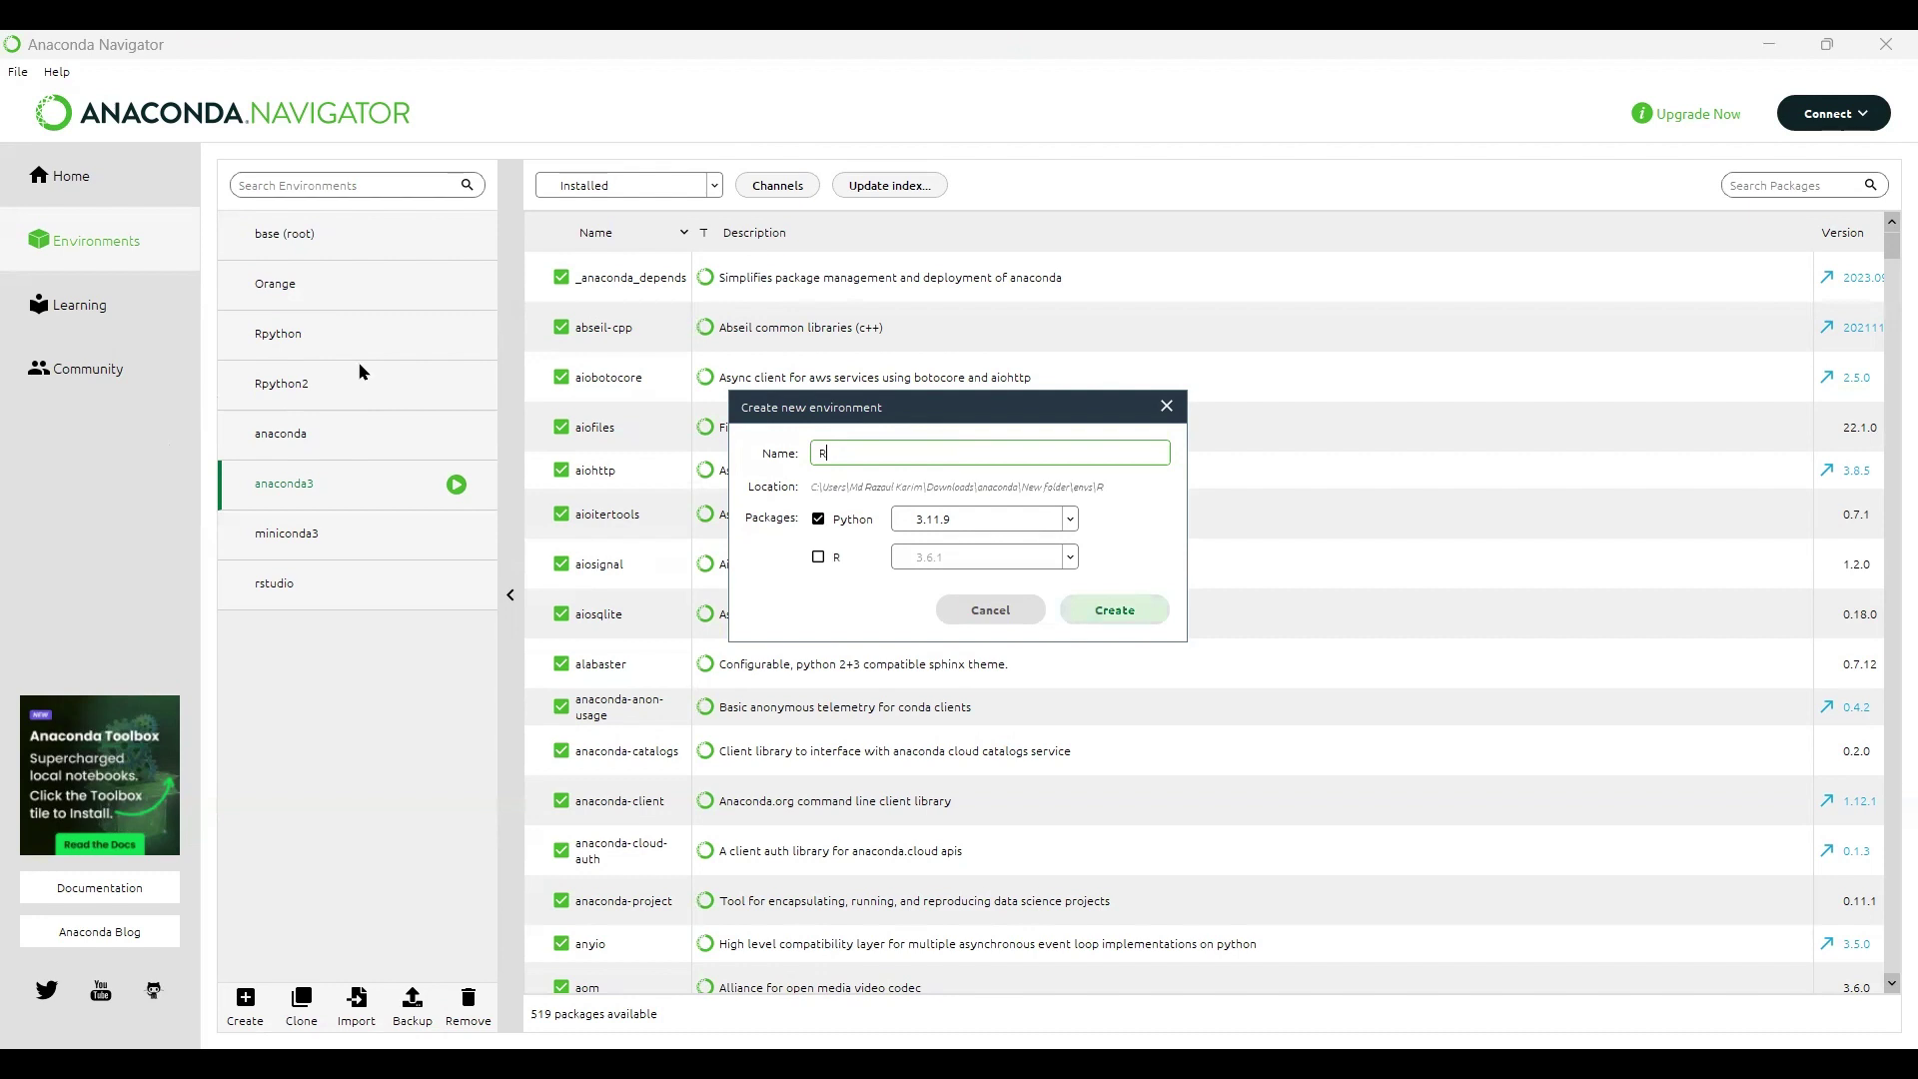
text(python3)
click(1071, 519)
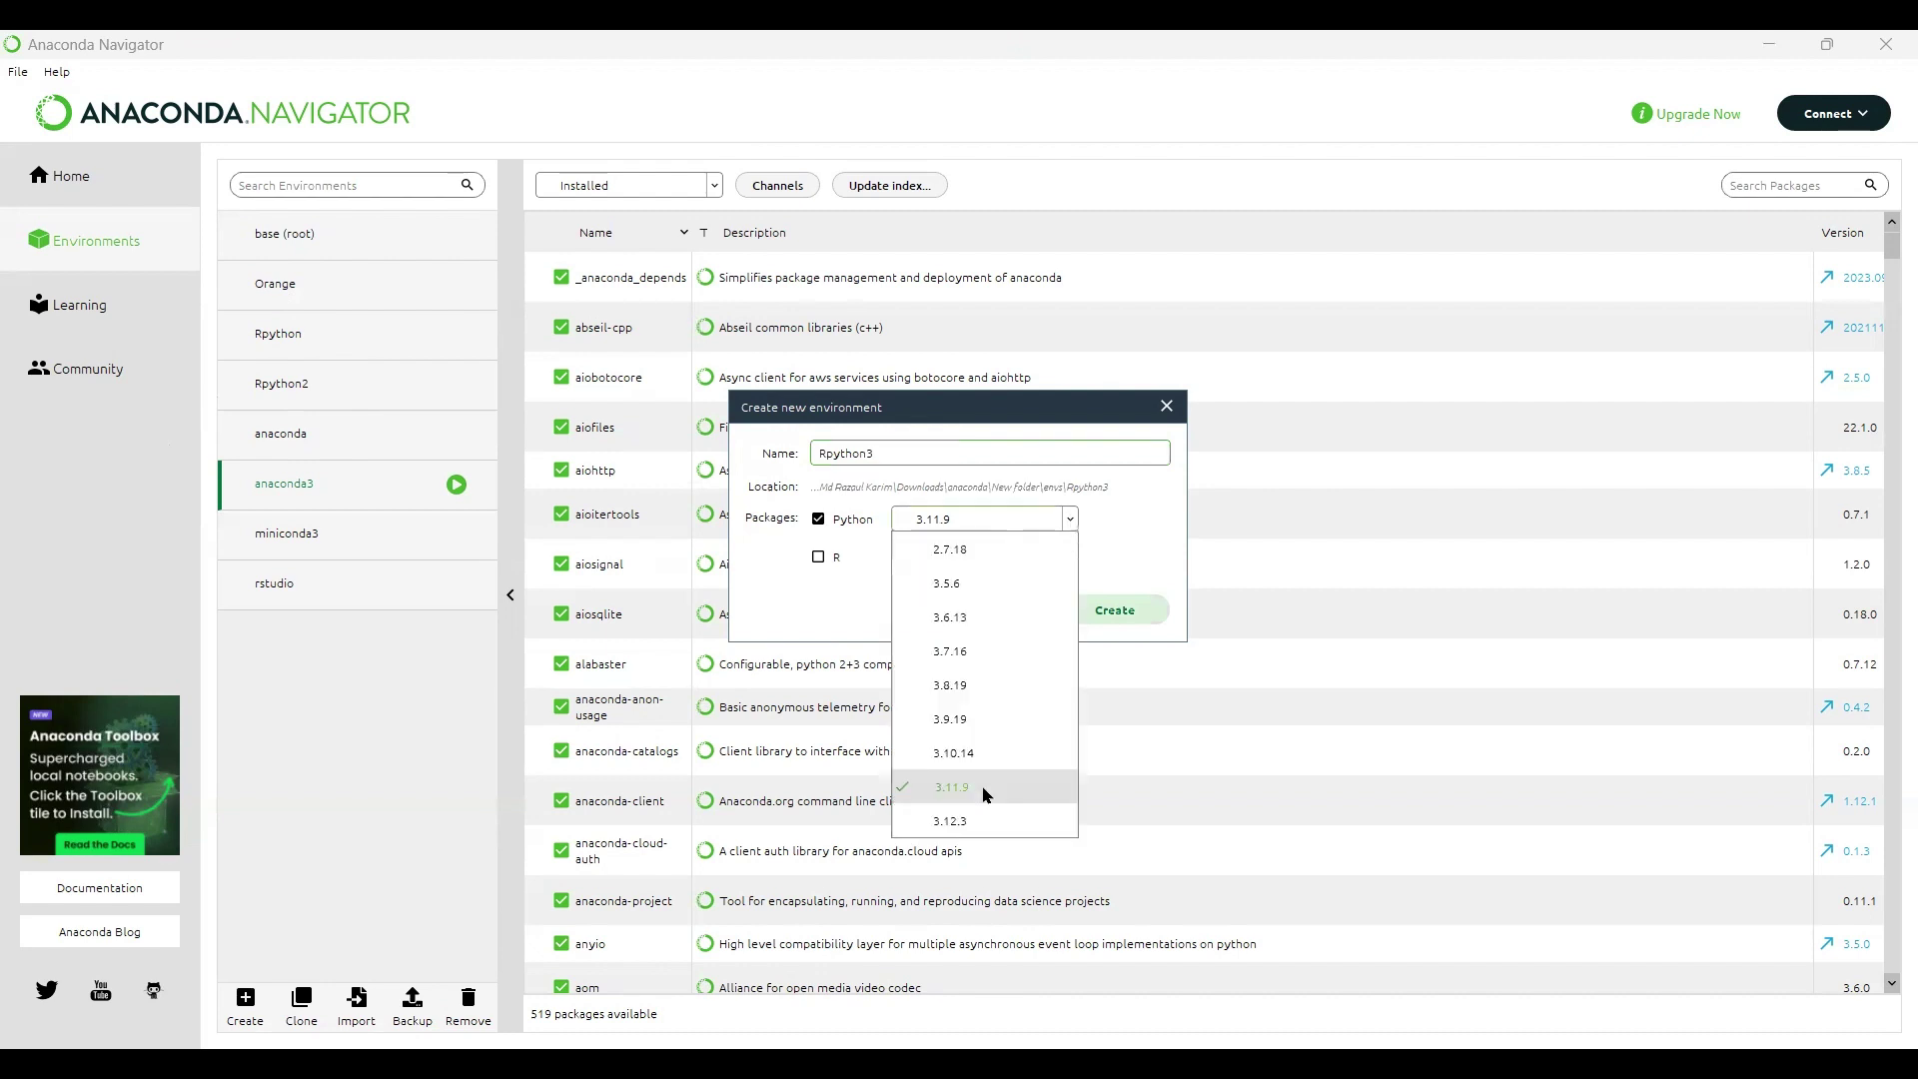
click(1096, 519)
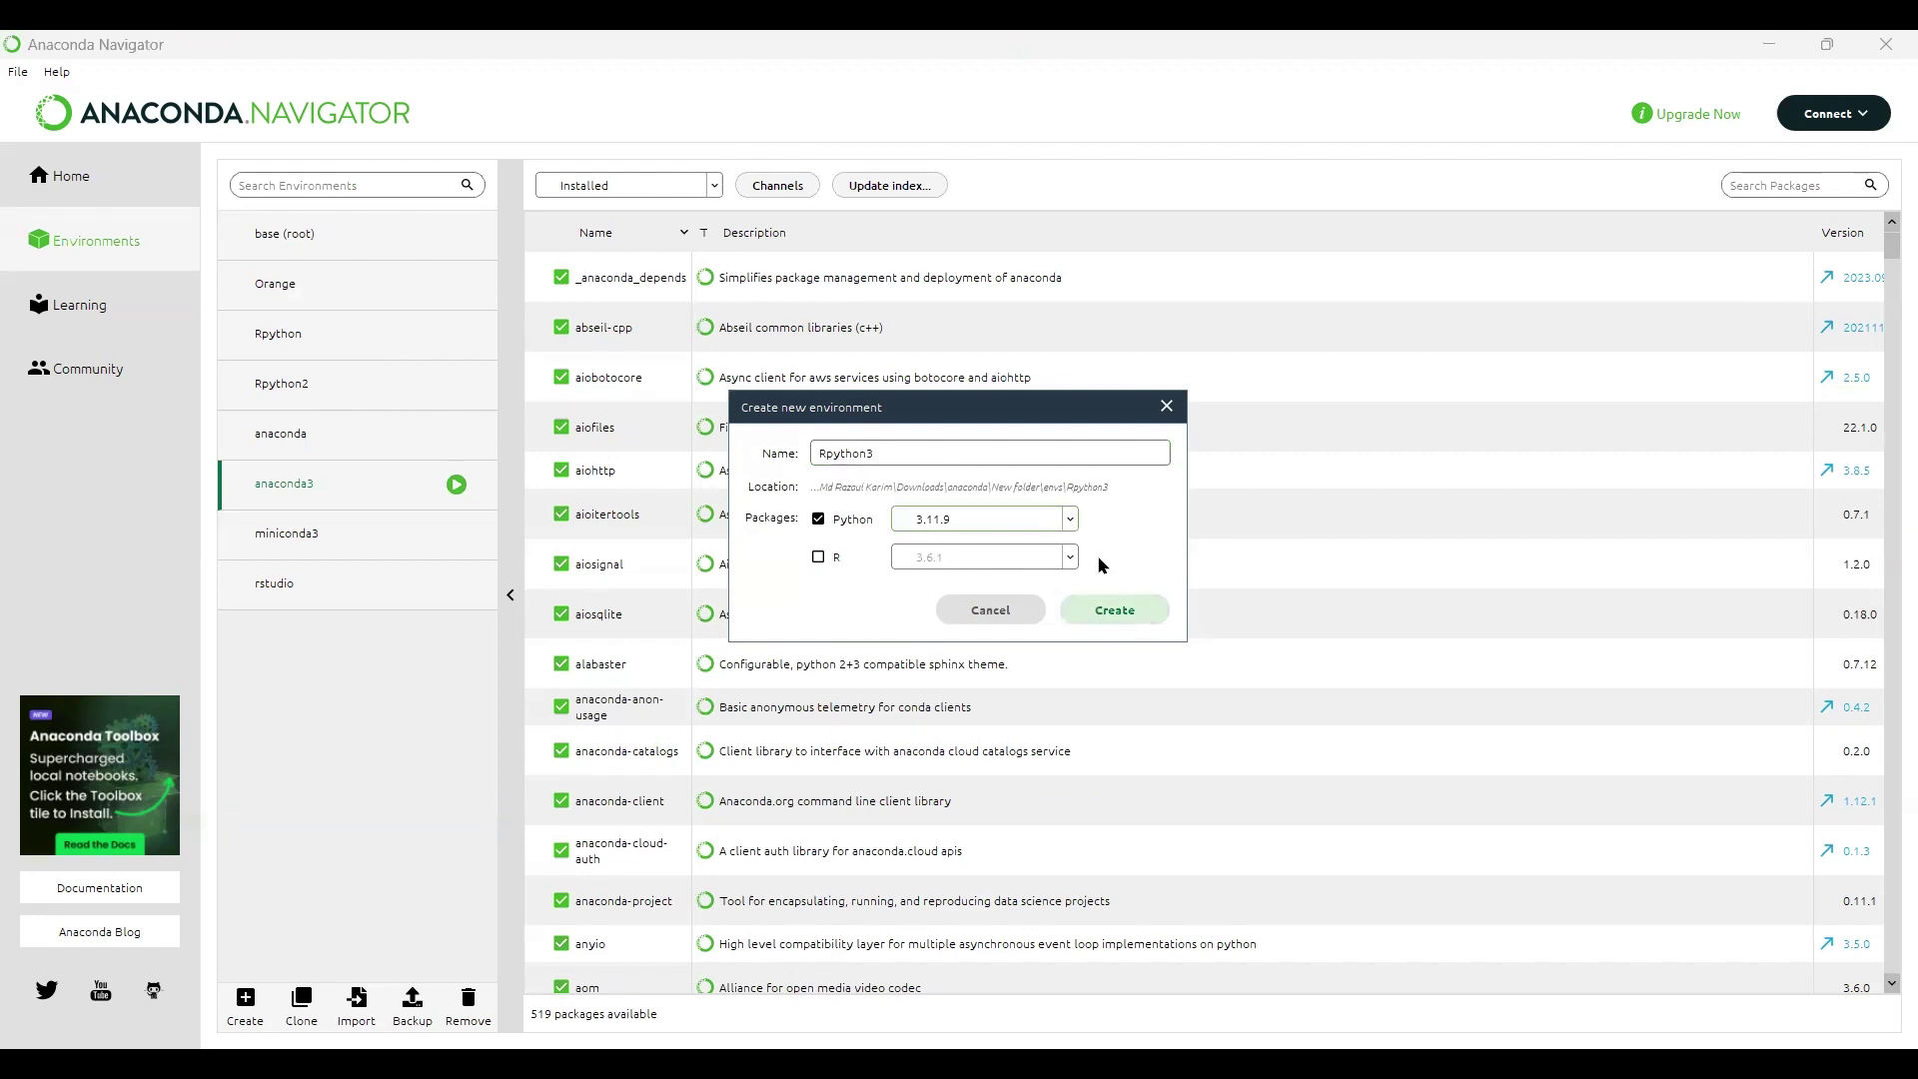
click(818, 556)
click(1070, 557)
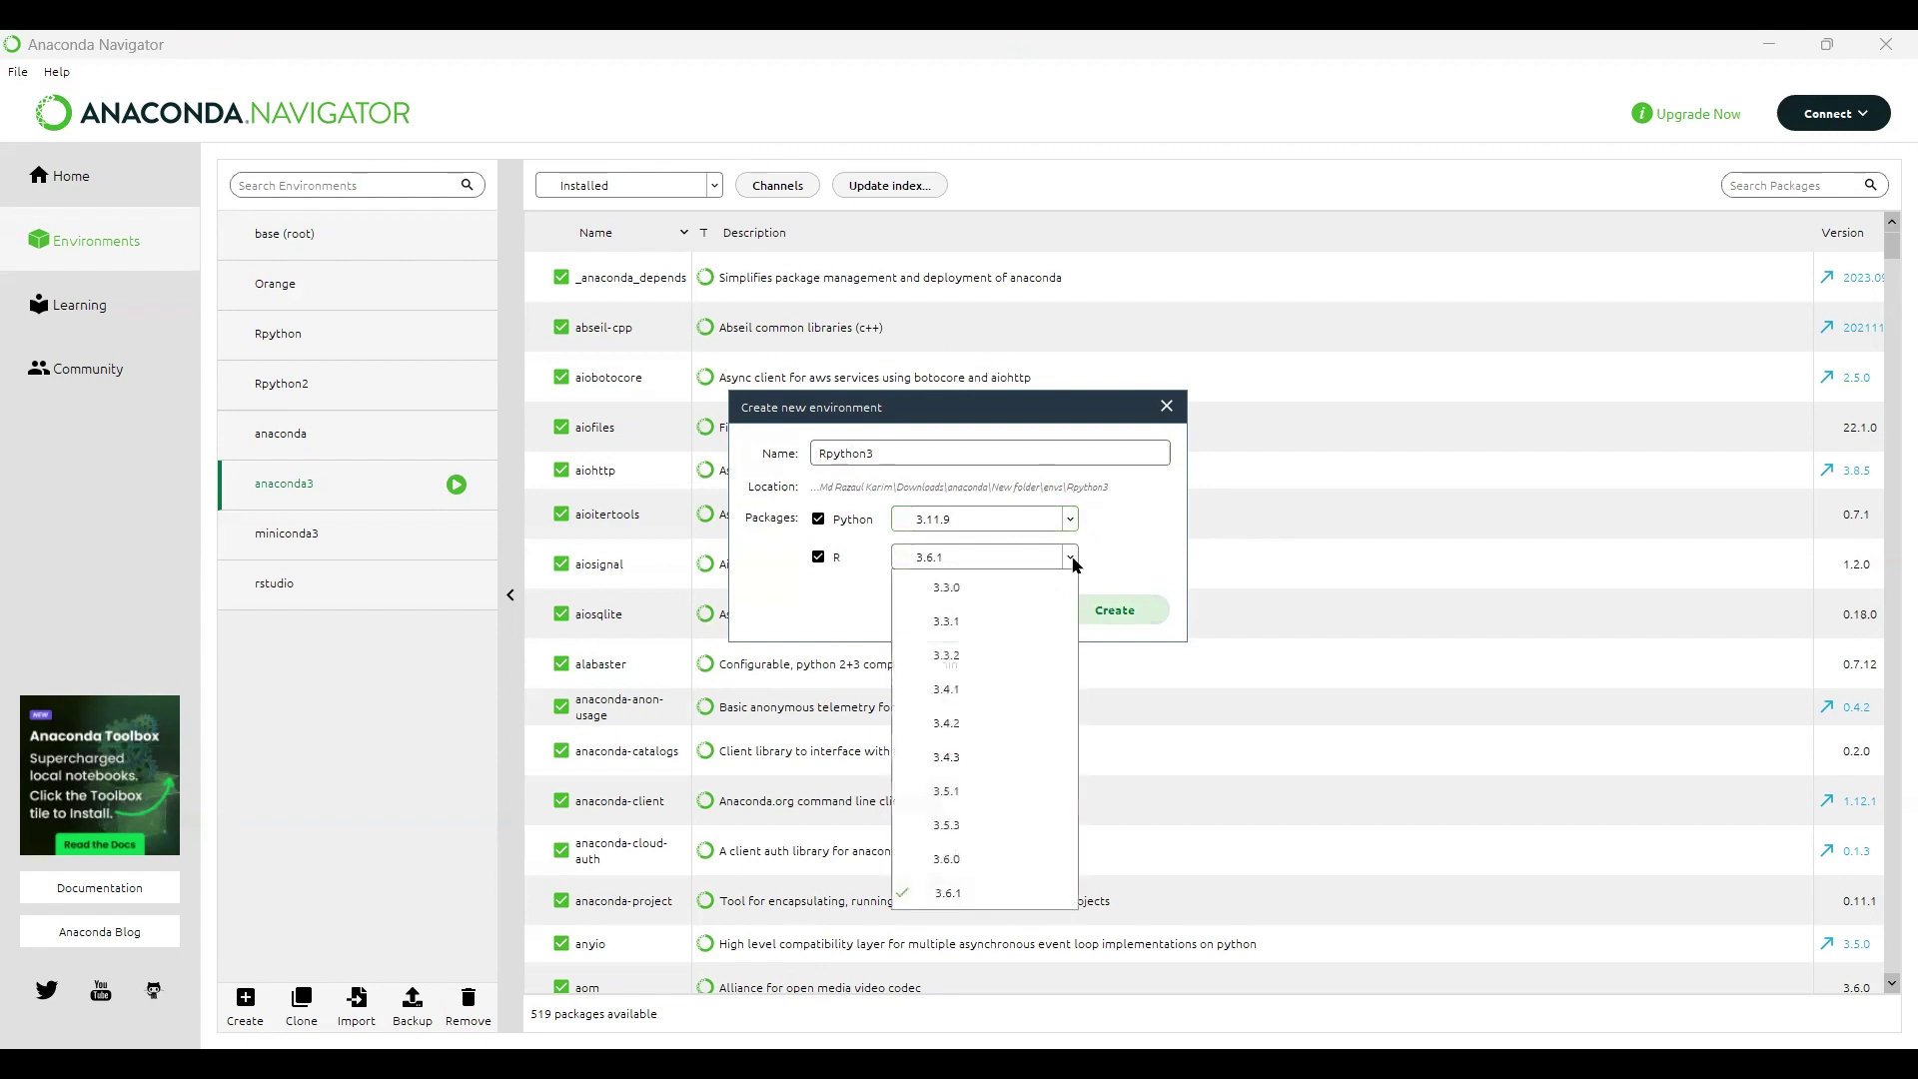
click(1139, 544)
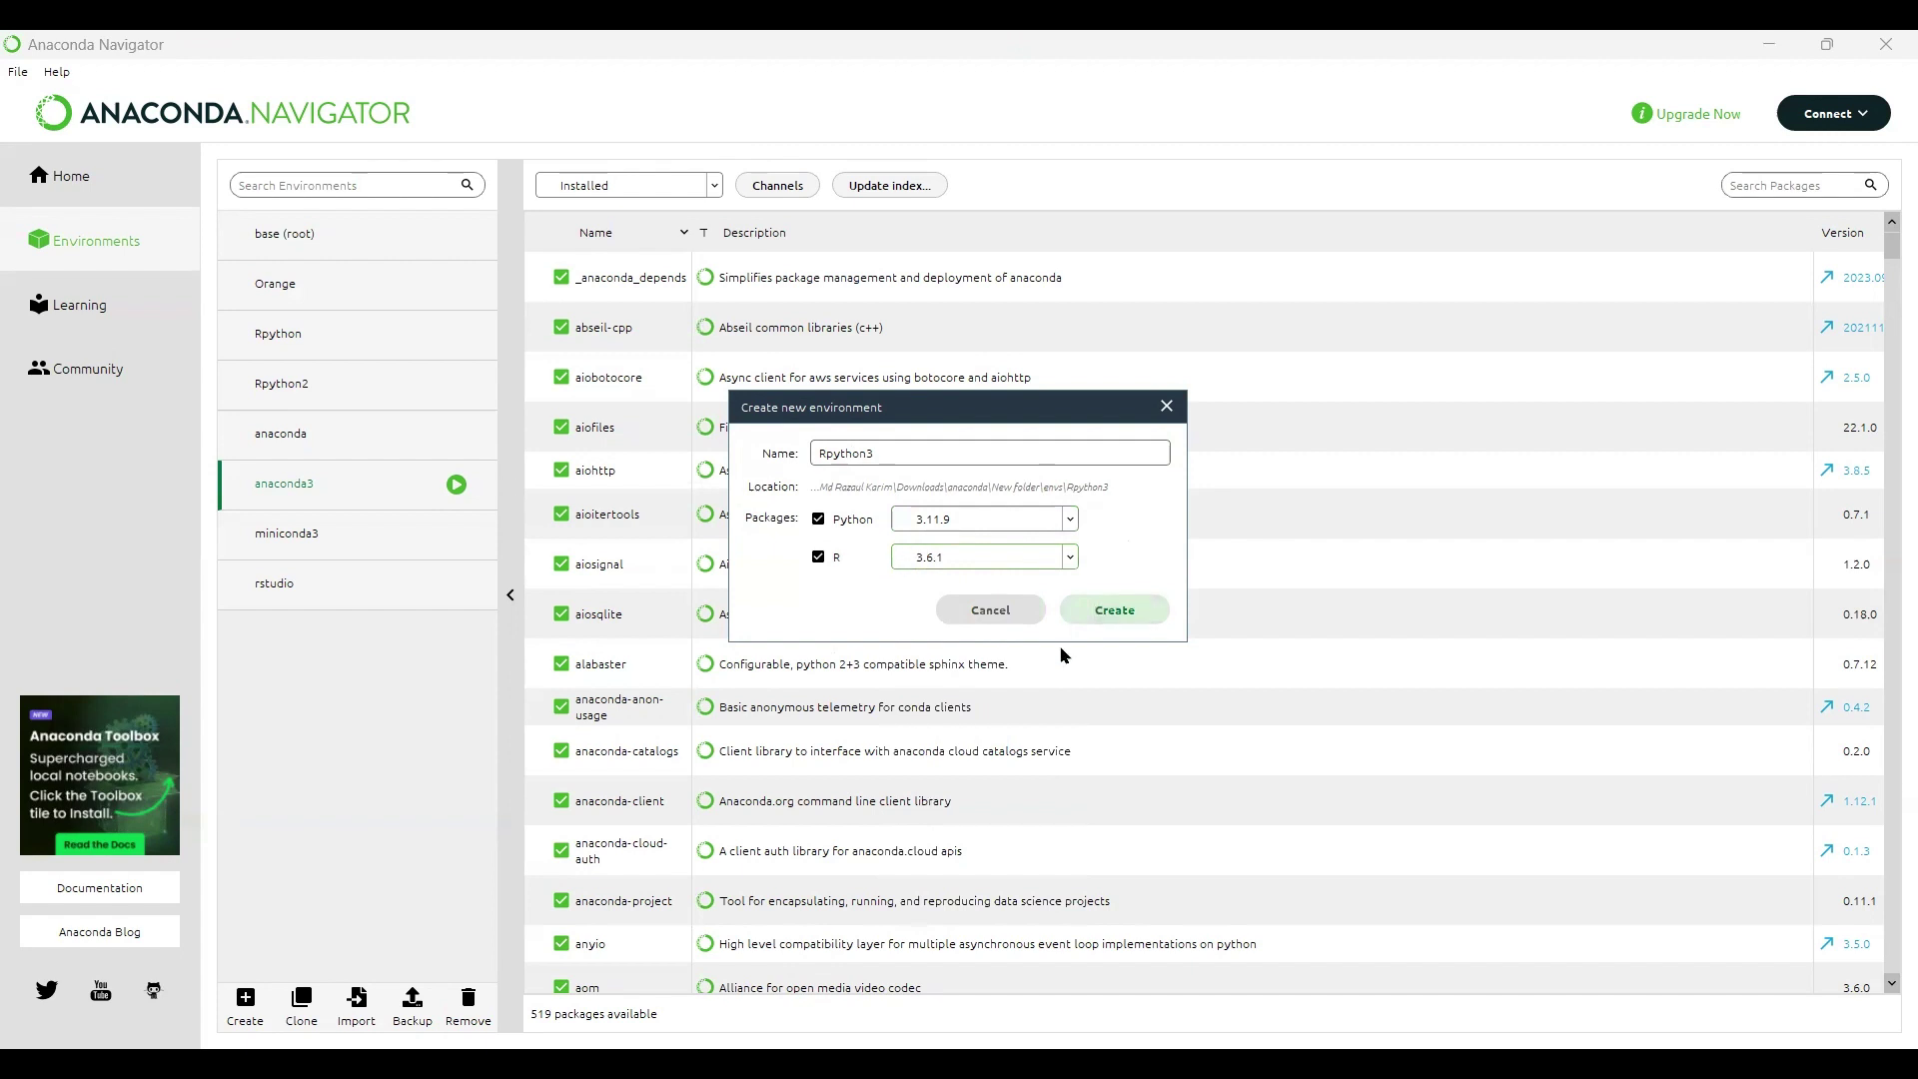
click(1113, 609)
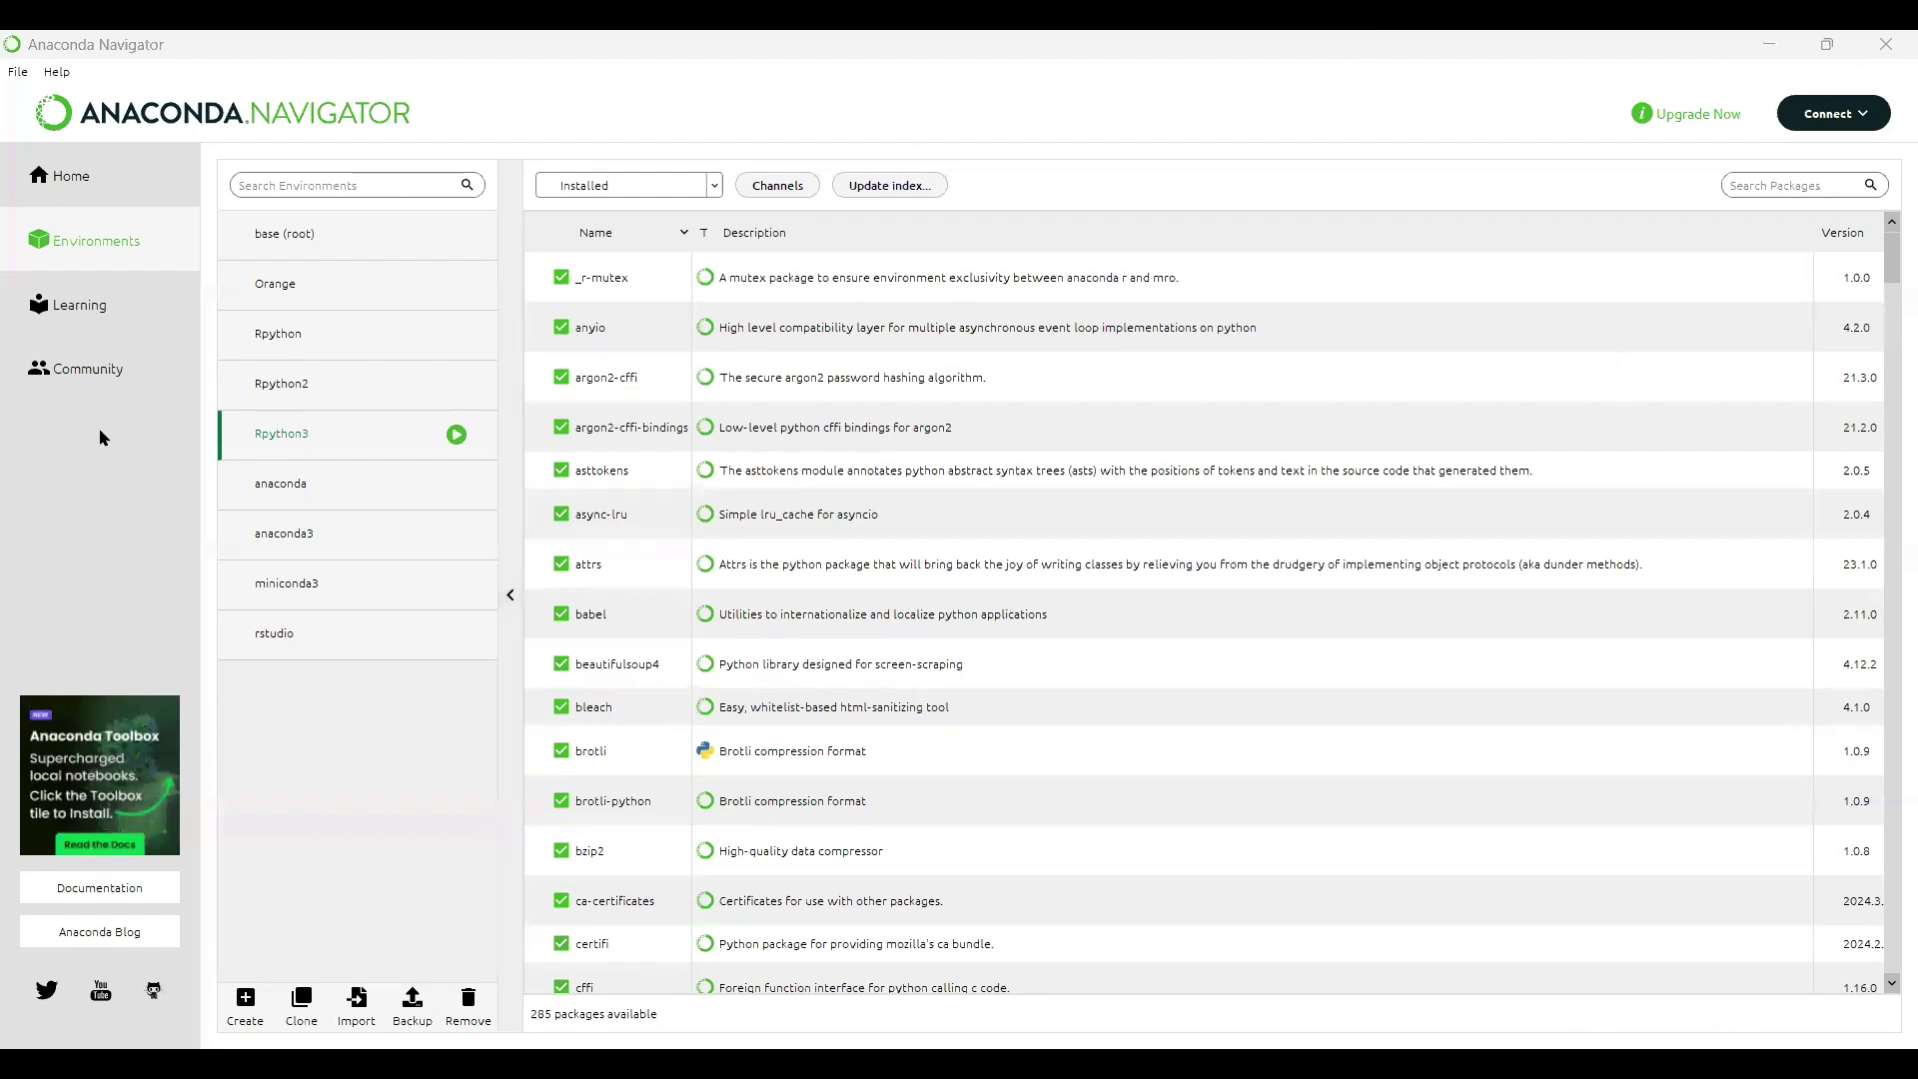
- Open the Rpython3 environment with Jupyter Notebook and look through the file list on its home page
click(451, 432)
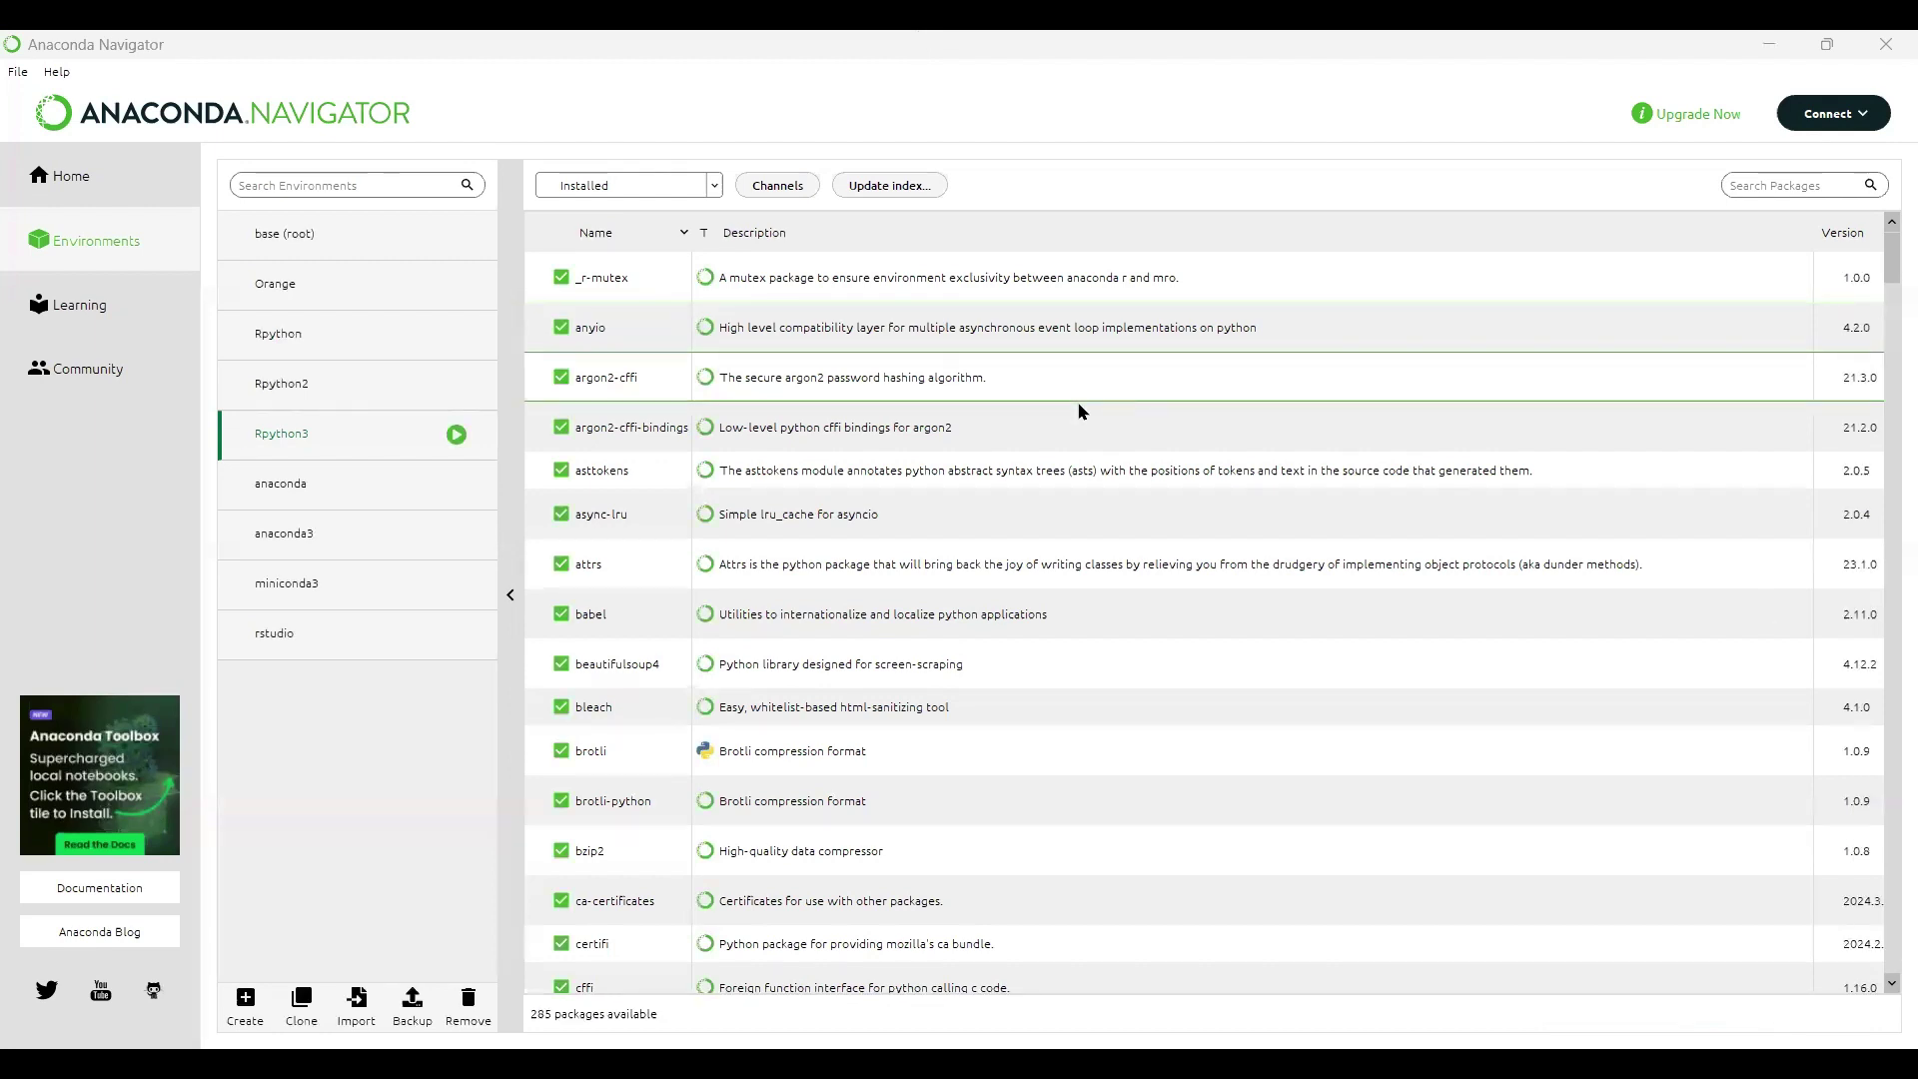
click(456, 435)
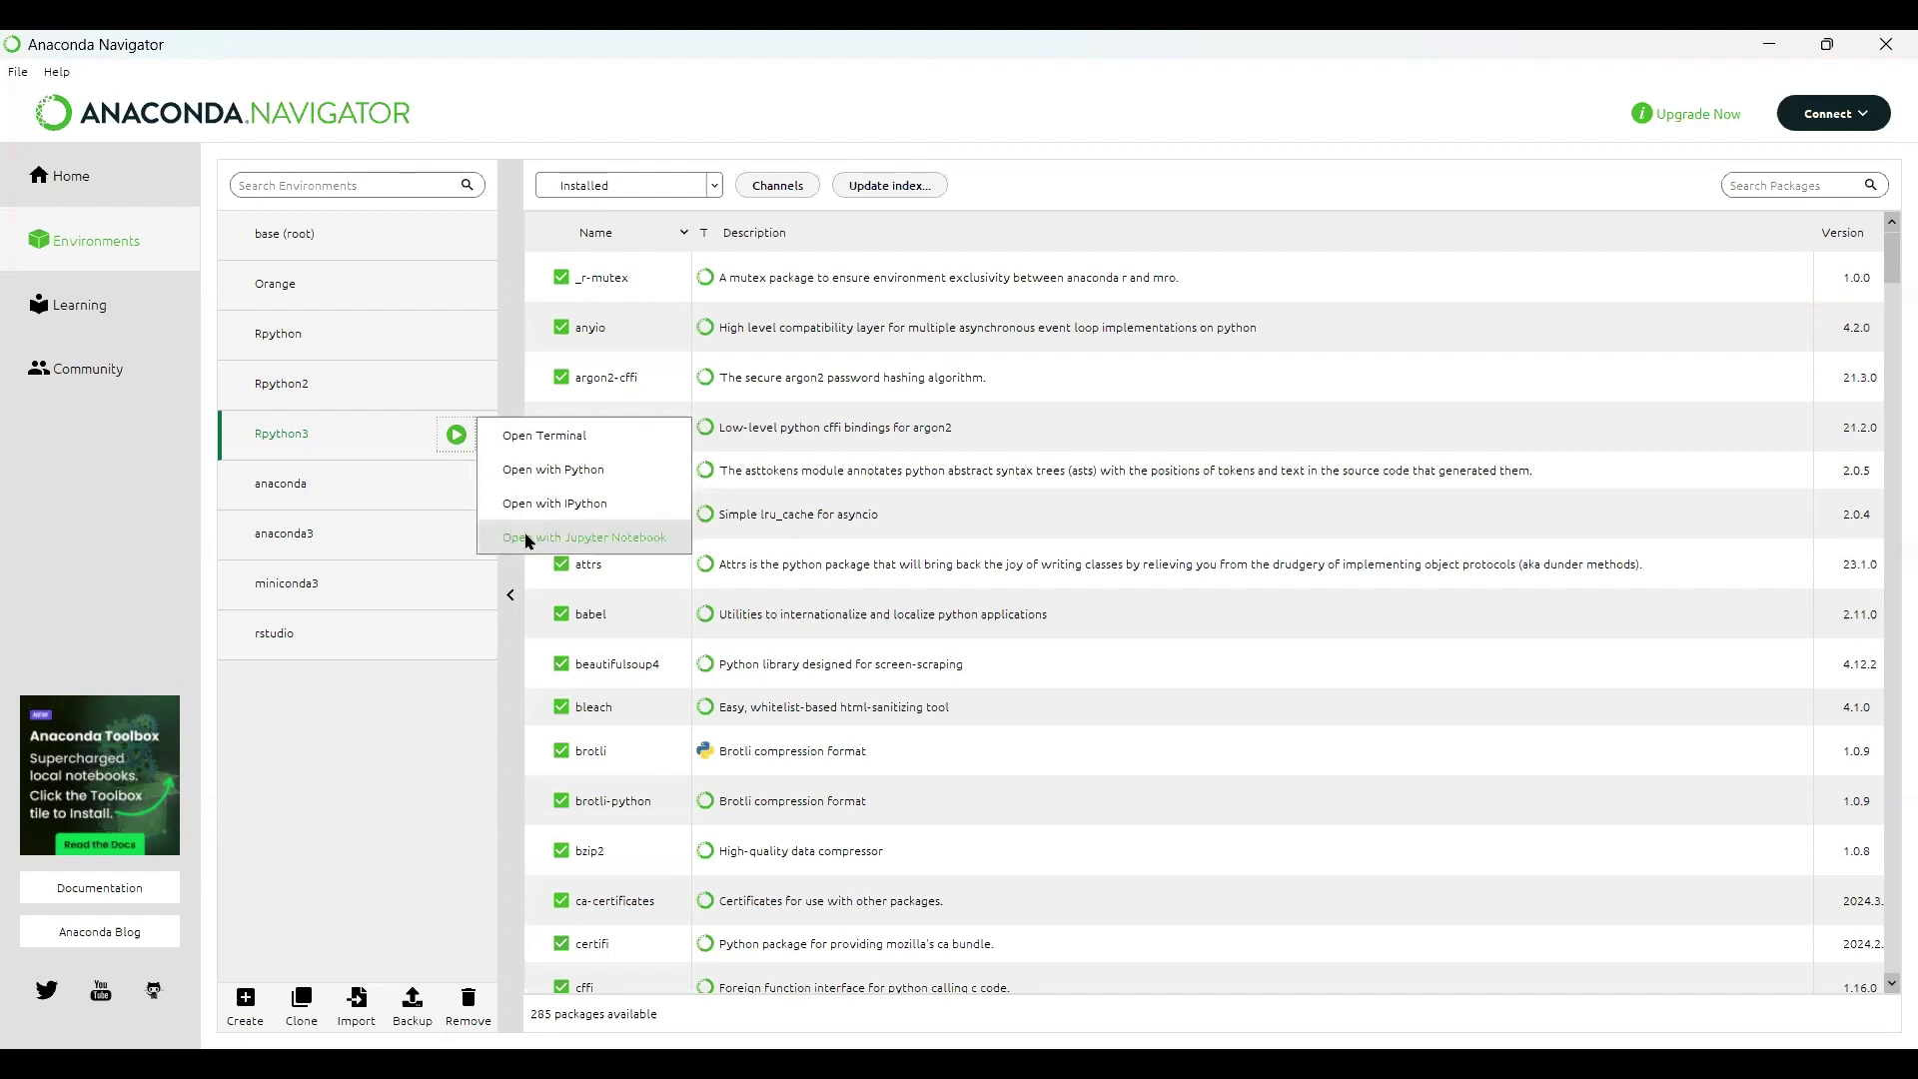
click(614, 539)
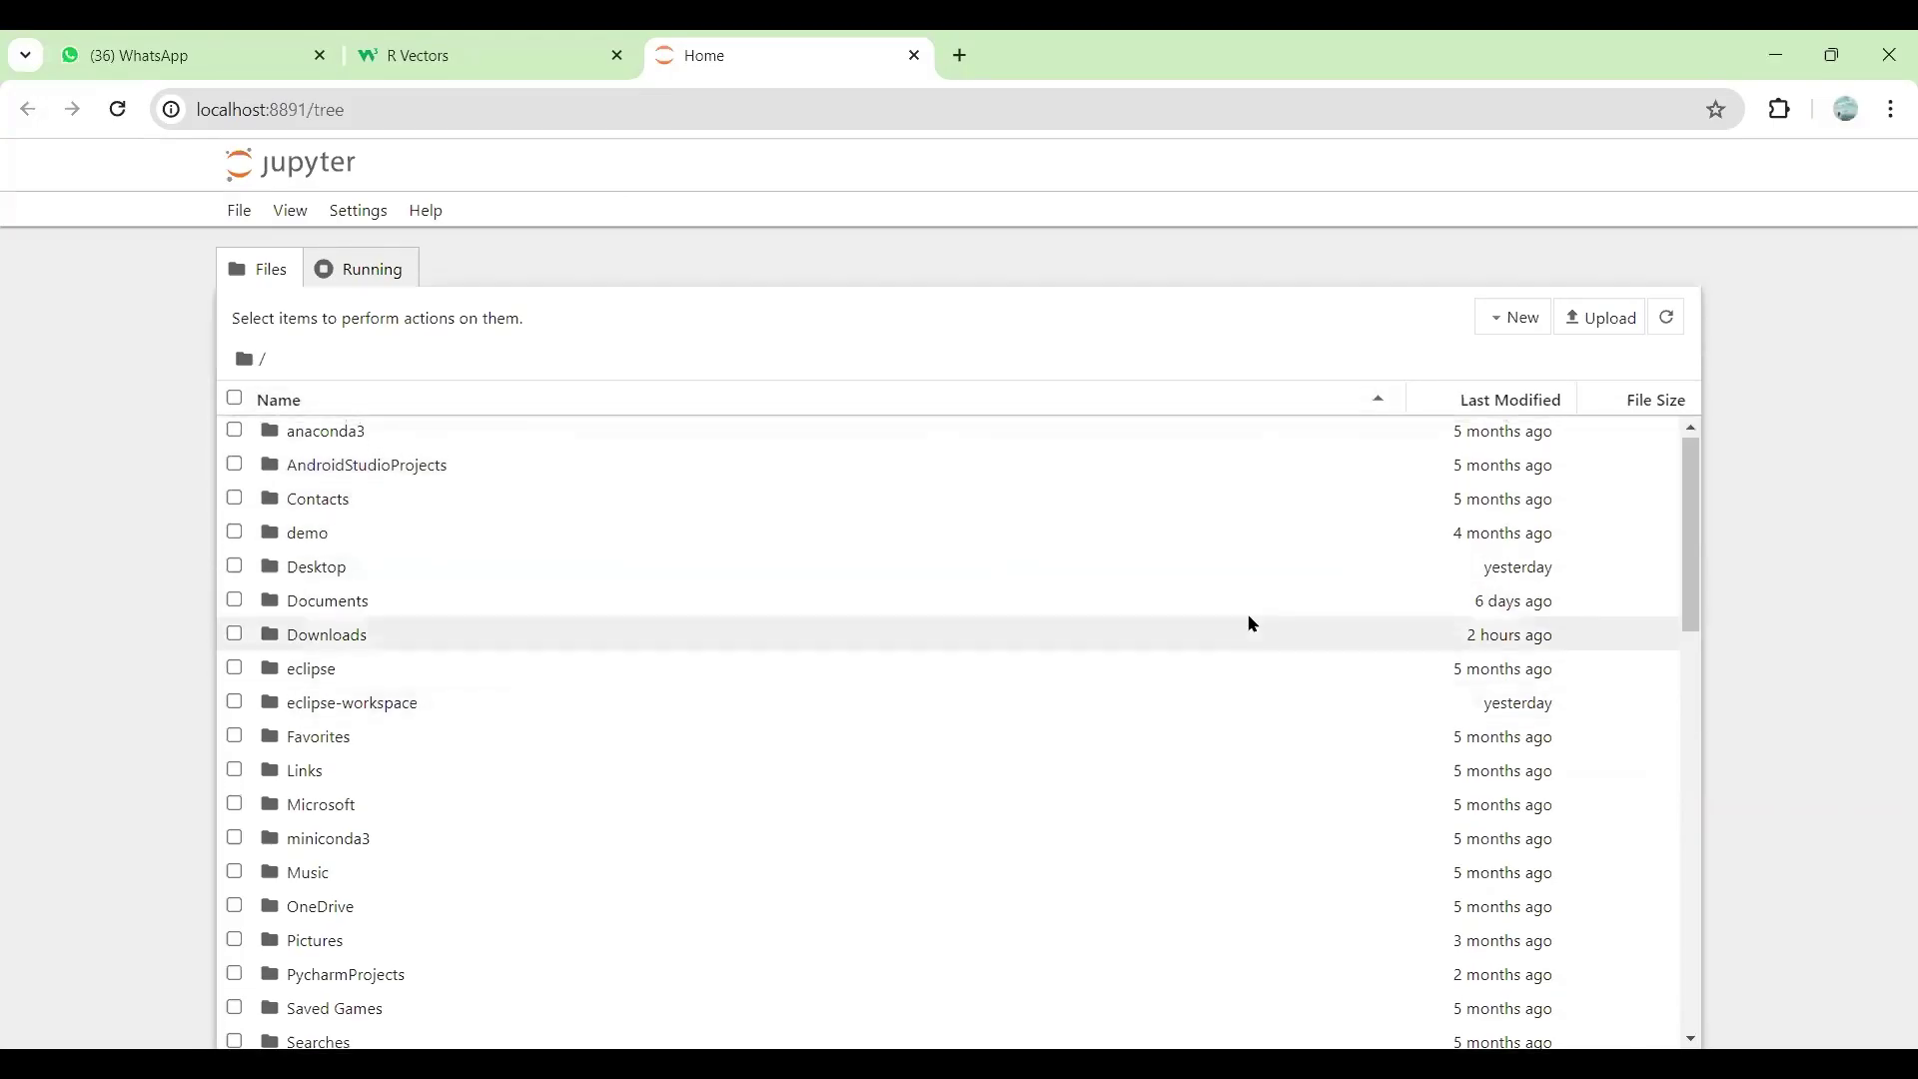
scroll(1246, 626, down, 9)
scroll(1239, 599, up, 10)
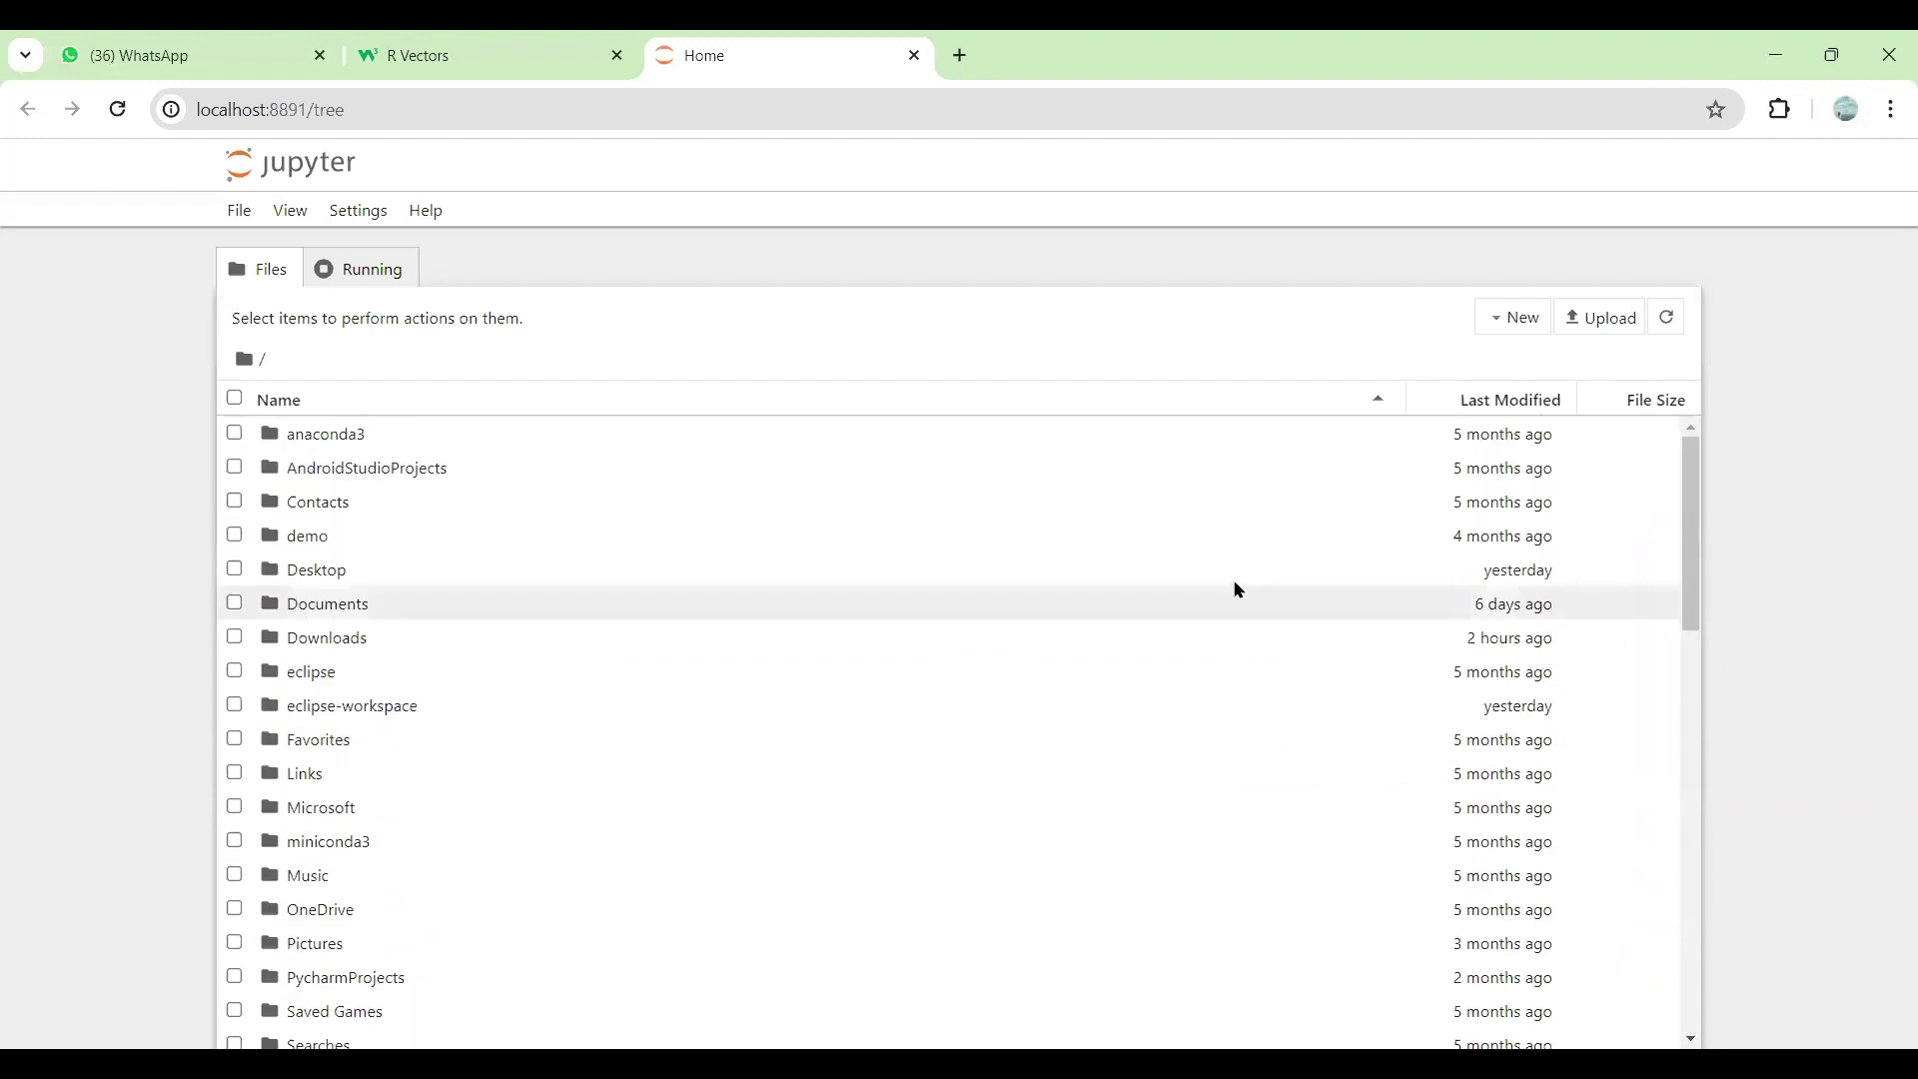
scroll(1239, 596, down, 5)
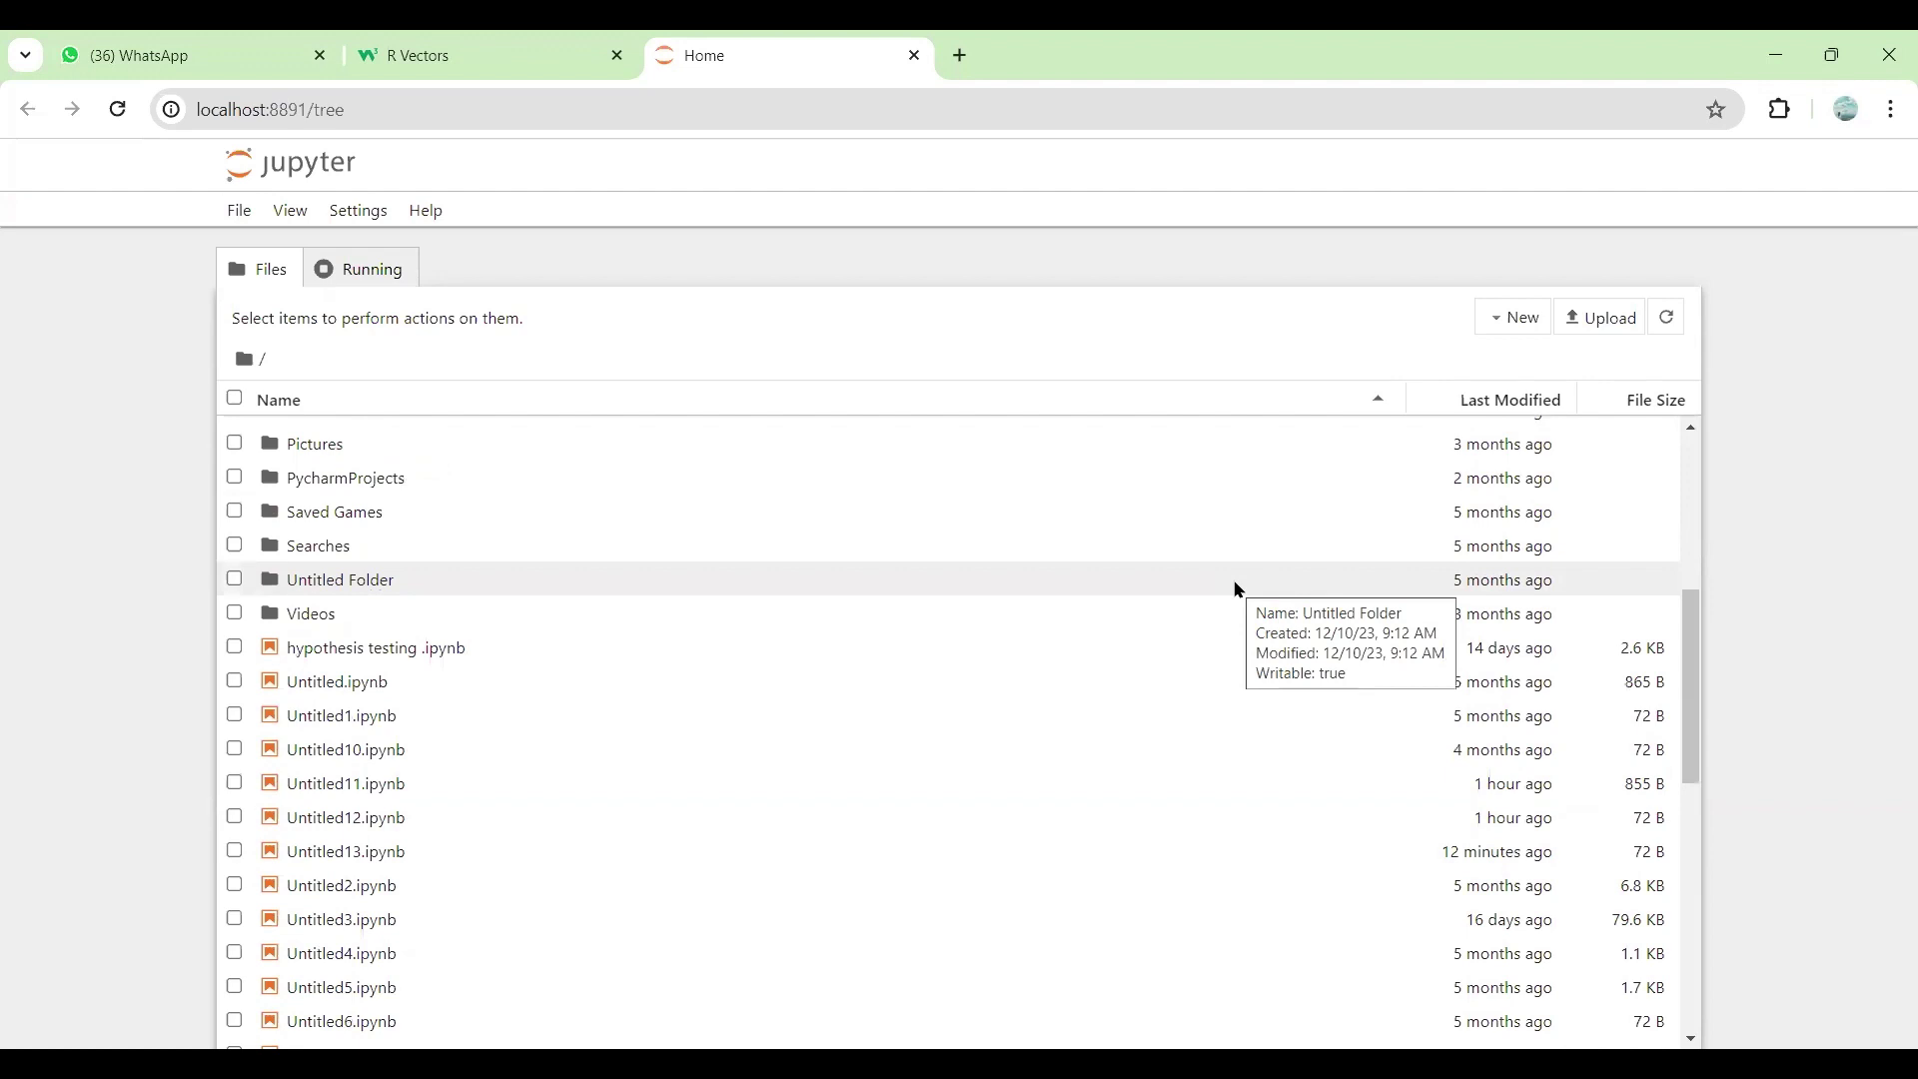
- Create a new notebook from the Jupyter home page and choose R as its kernel
click(1534, 339)
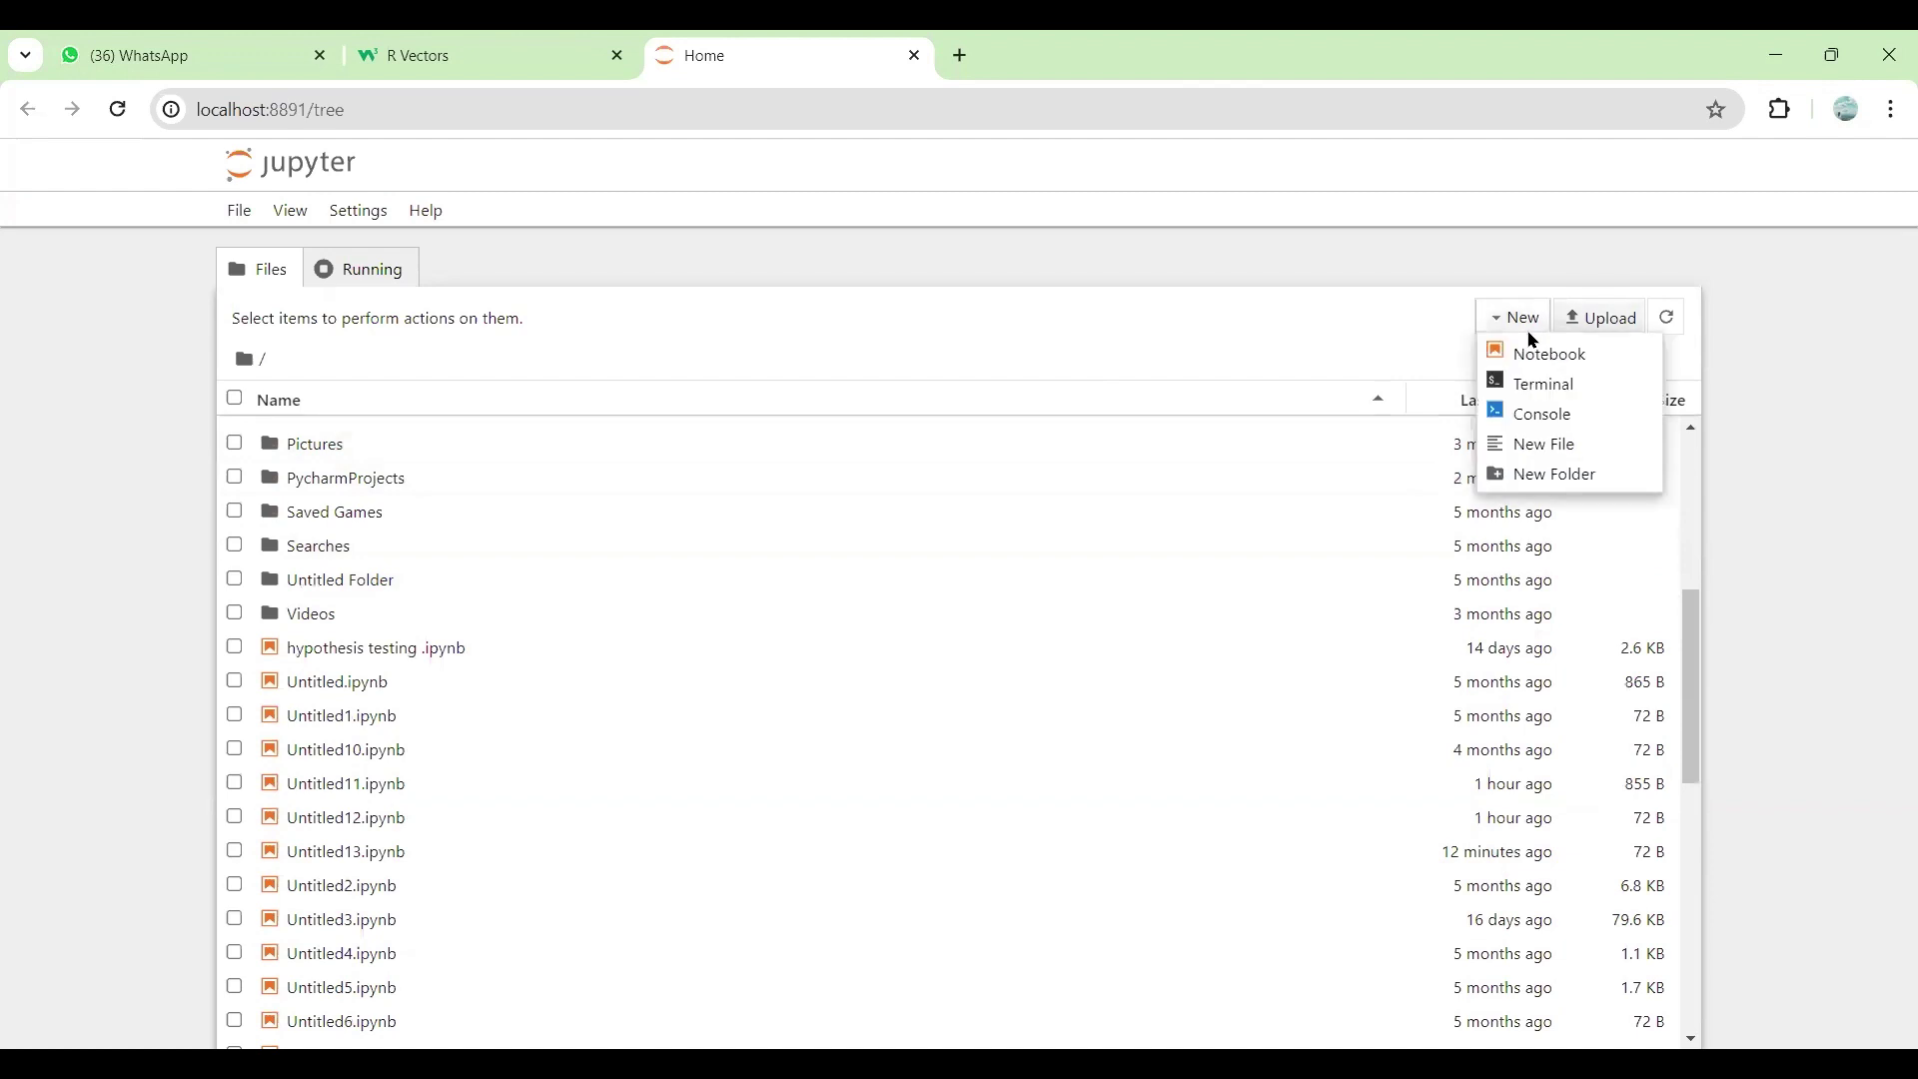
click(1555, 365)
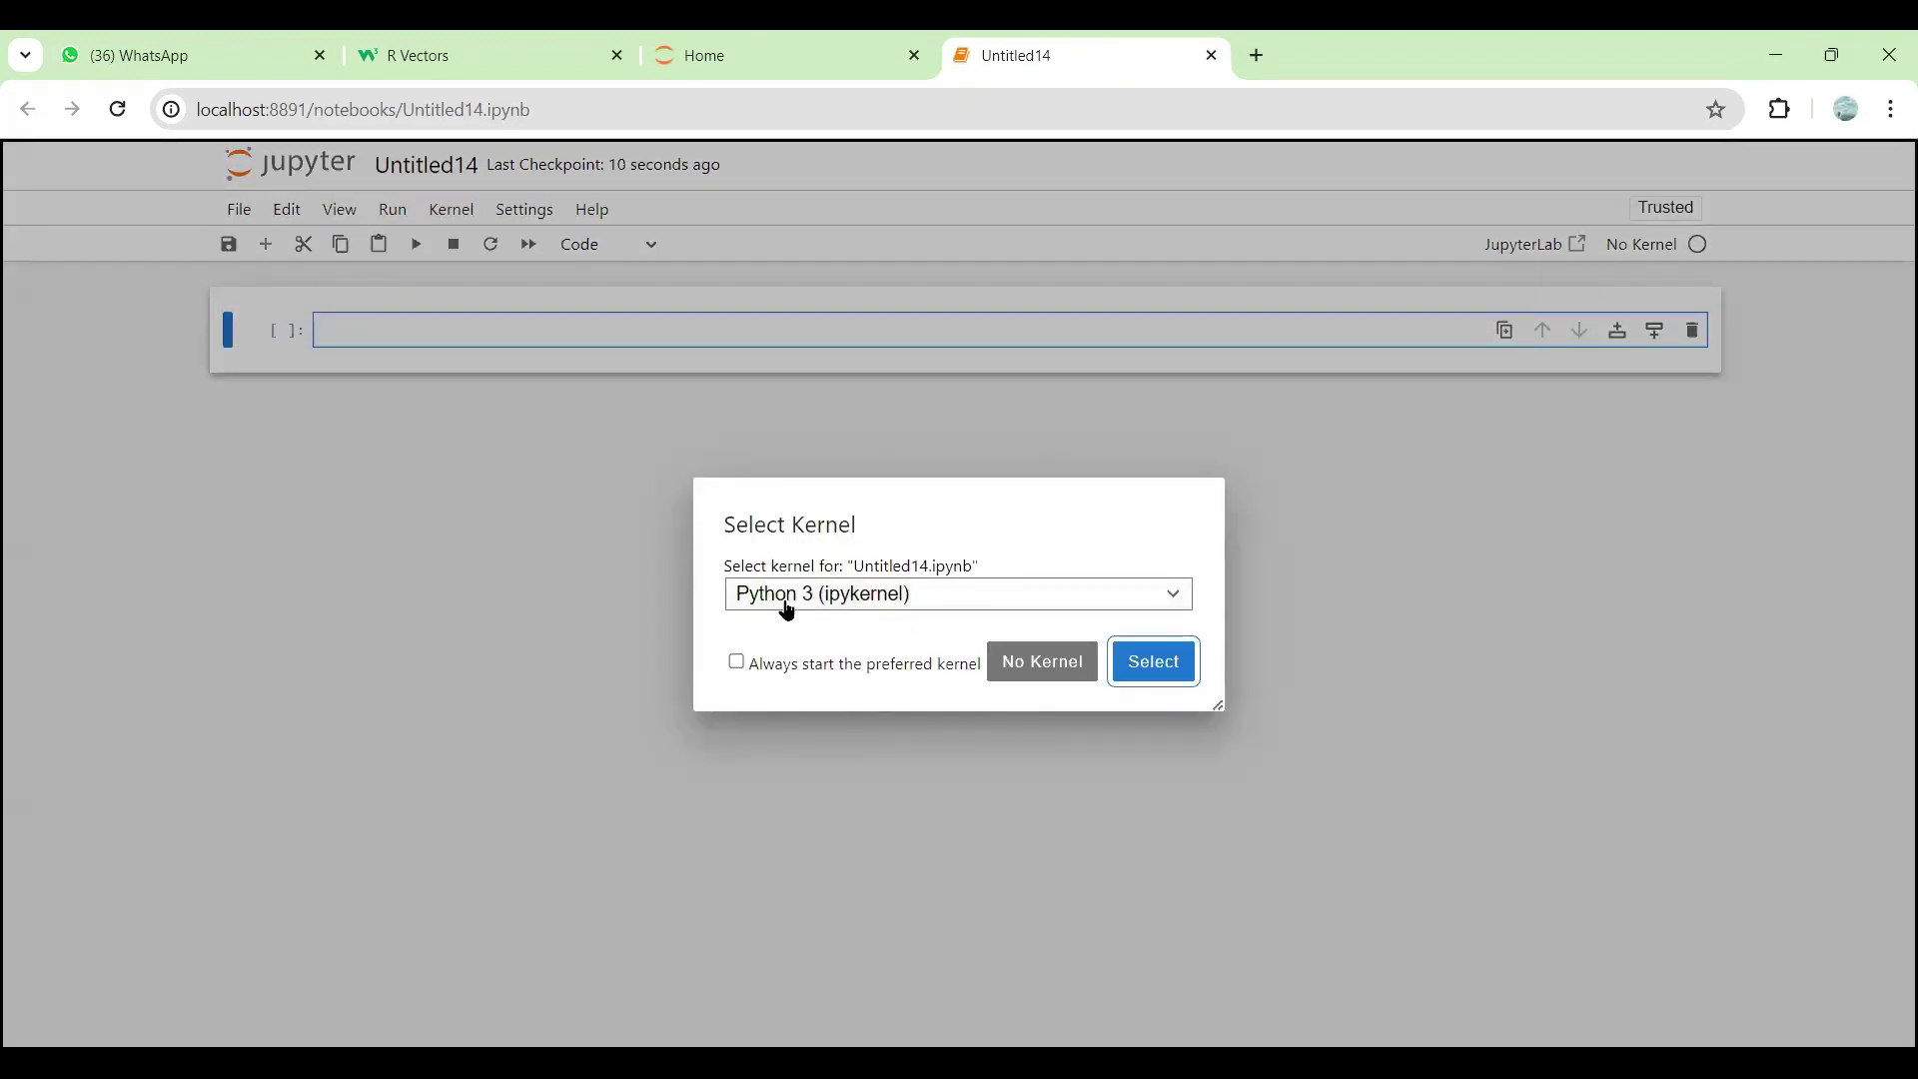
click(1171, 597)
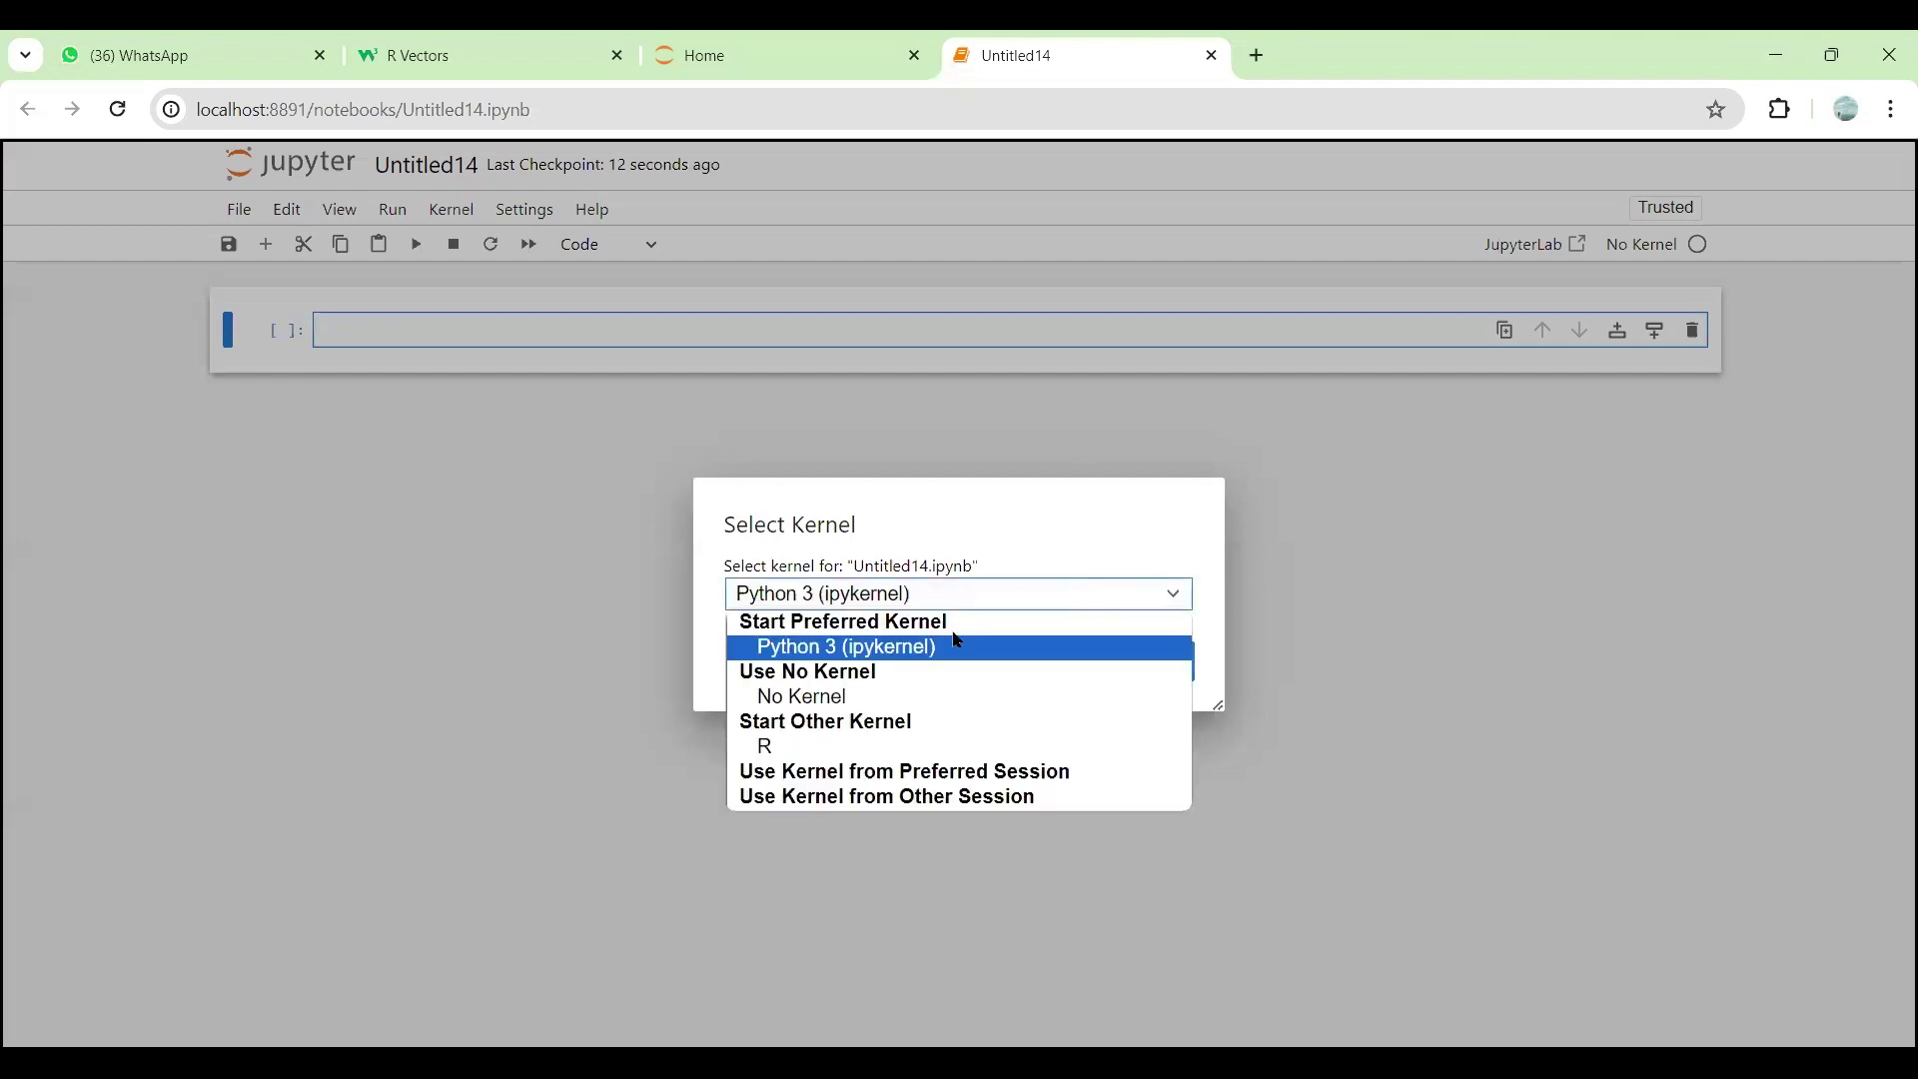
click(799, 748)
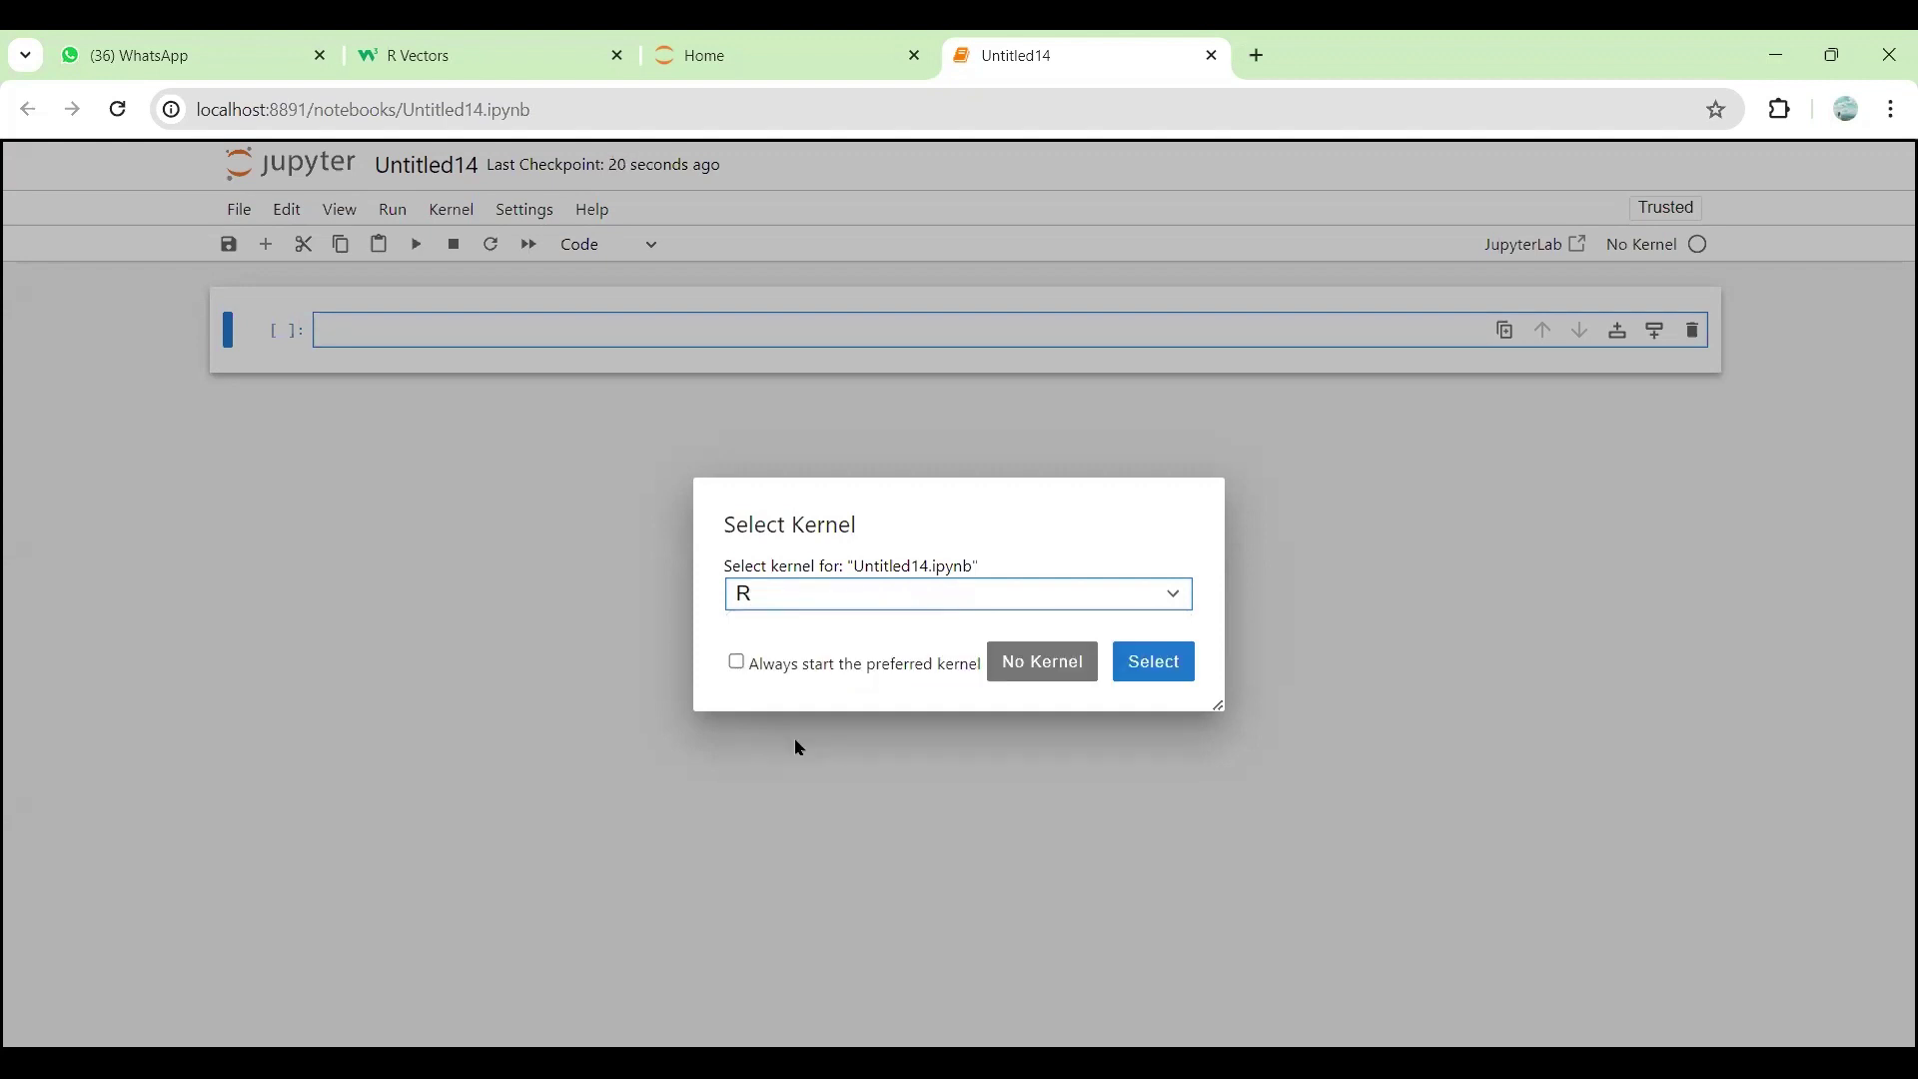
click(1155, 665)
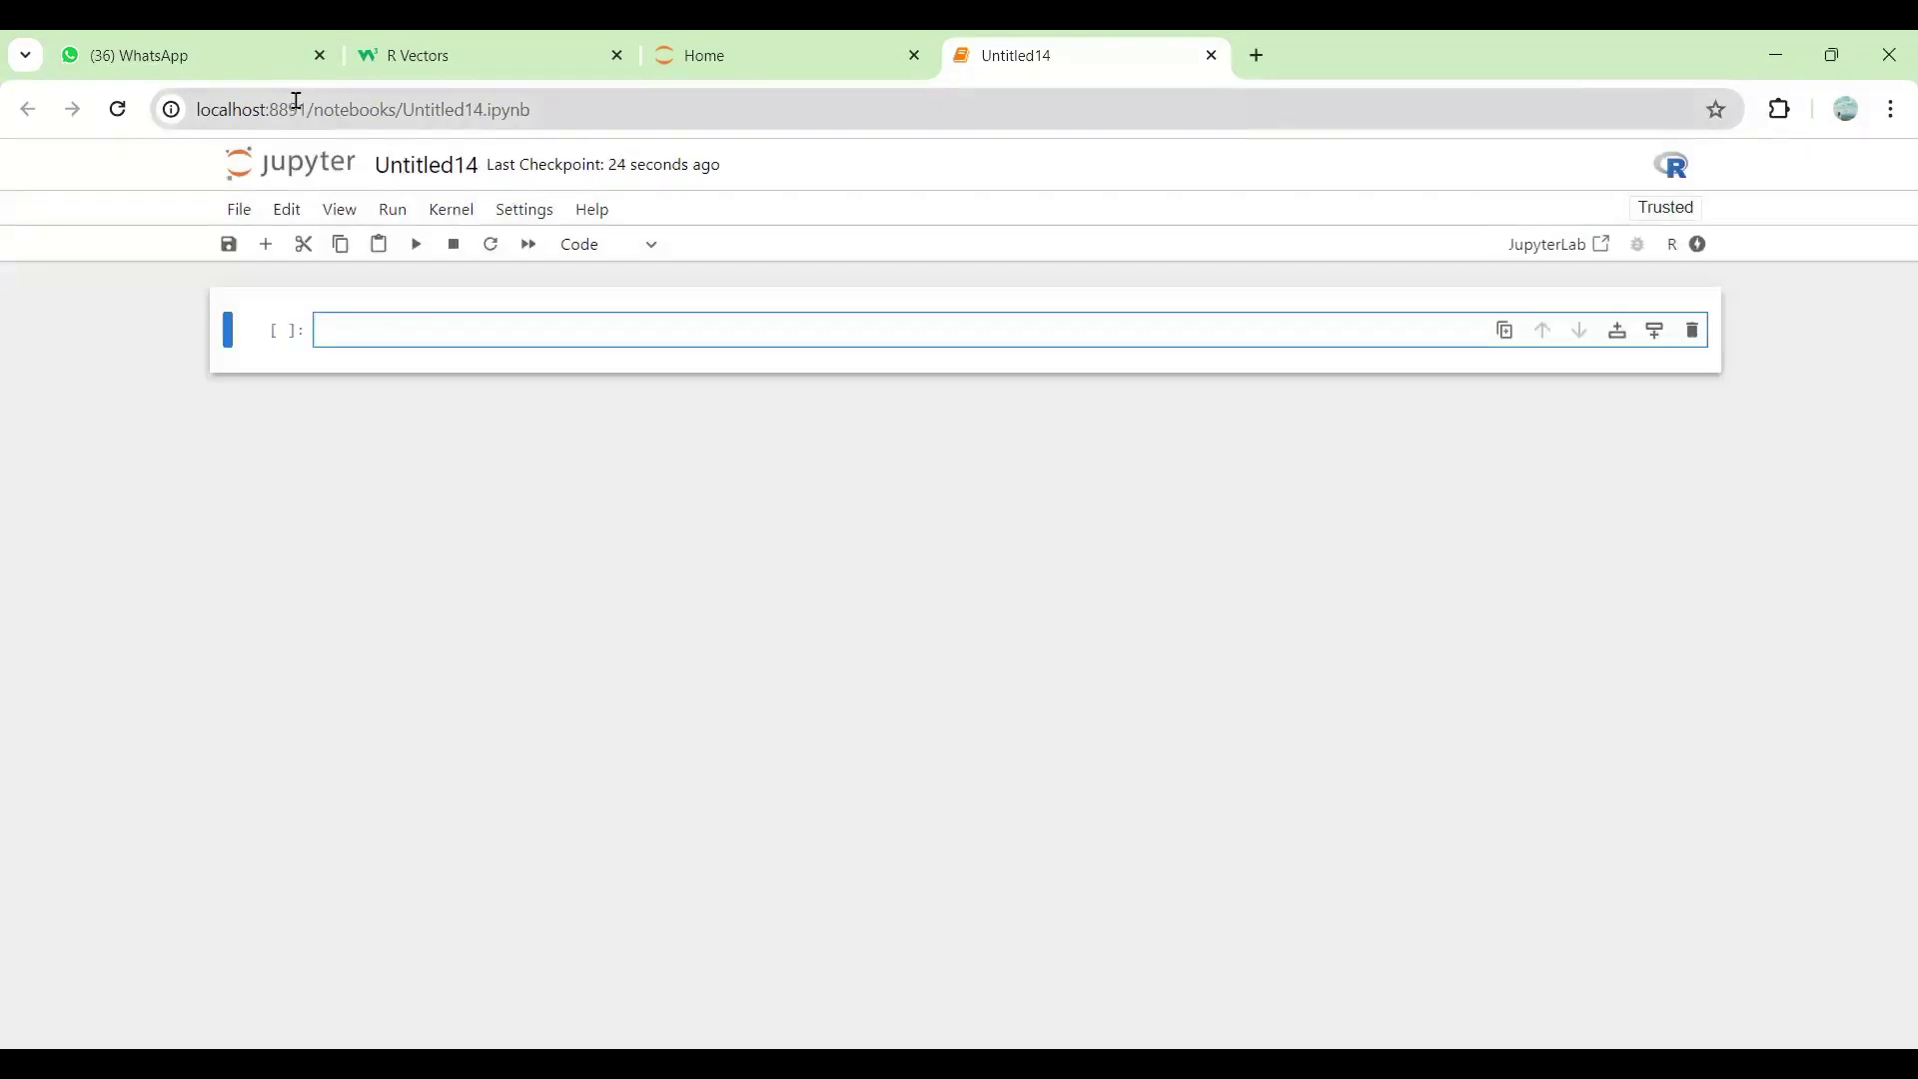
- Enter commented R code in the first cell that defines fruits <- c("banana", "apple", "orange") and prints fruits, and run the cell
right_click(349, 335)
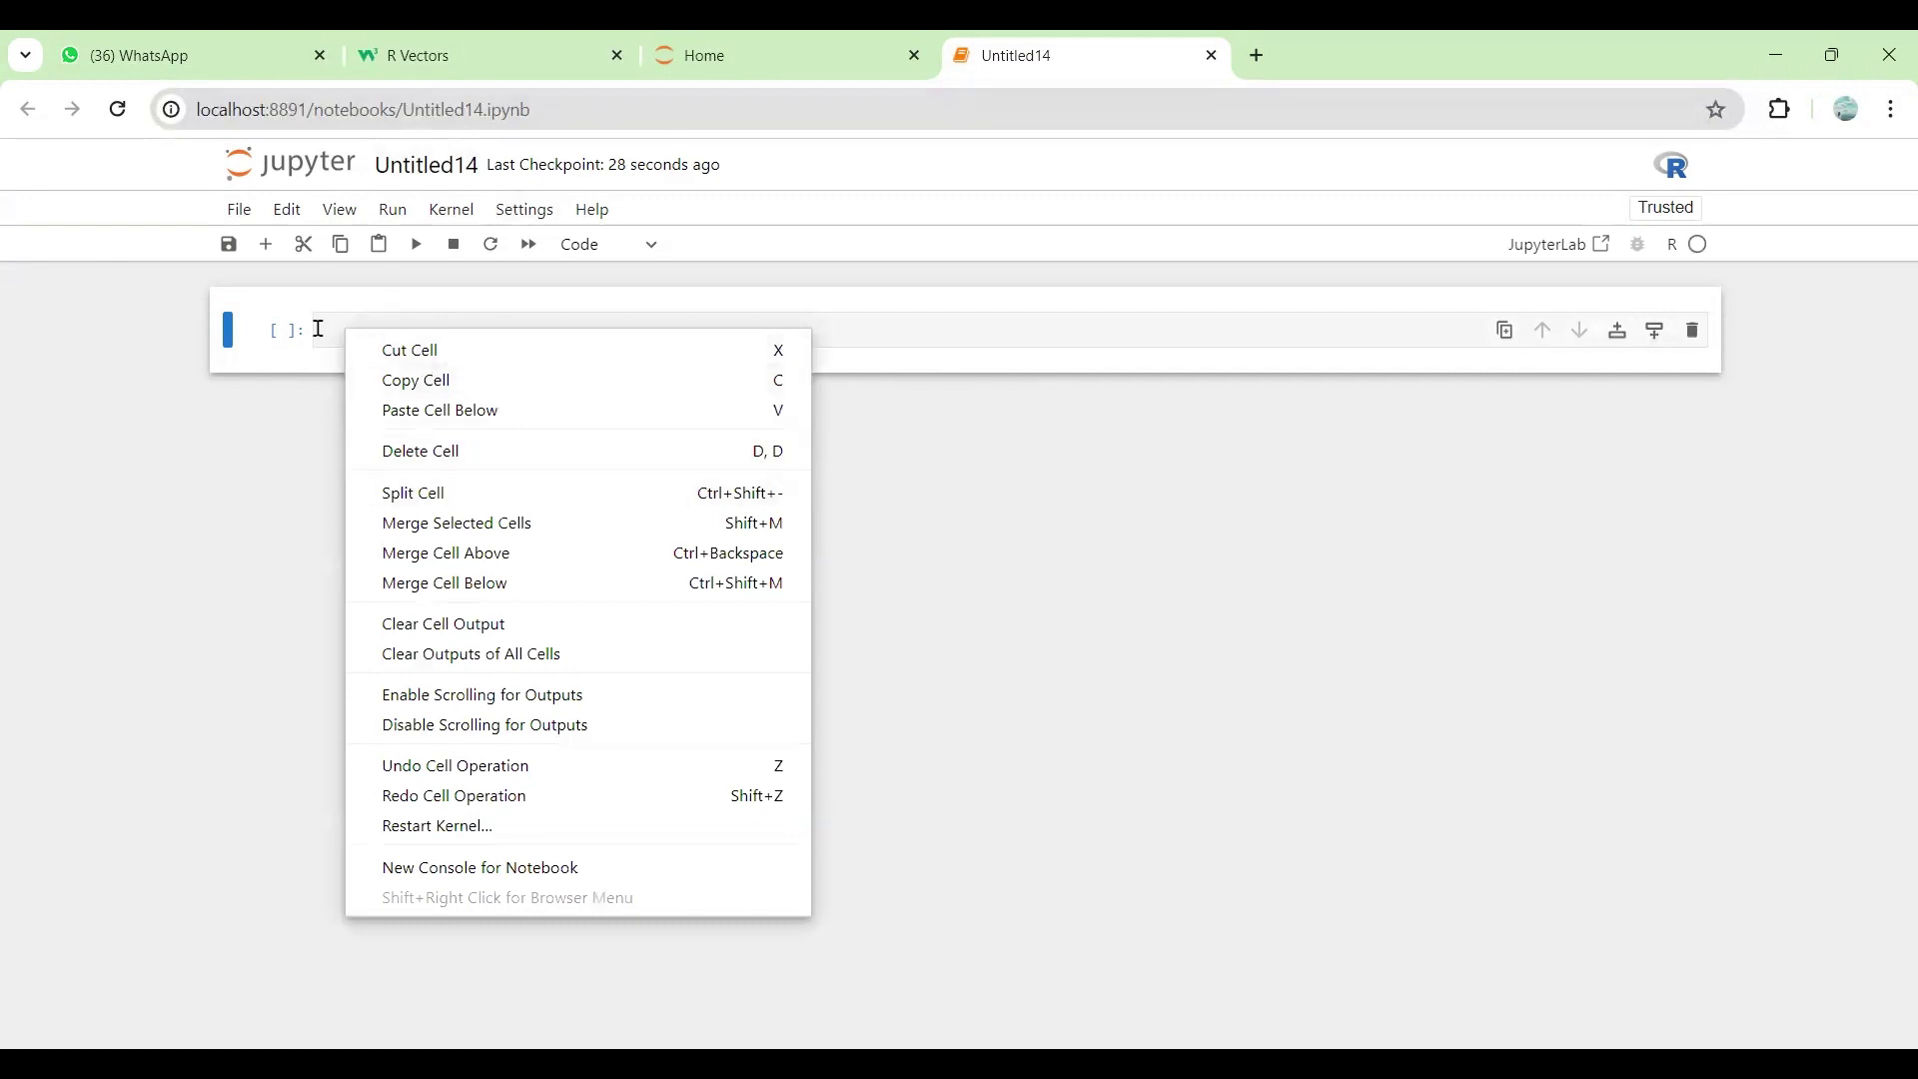
click(318, 329)
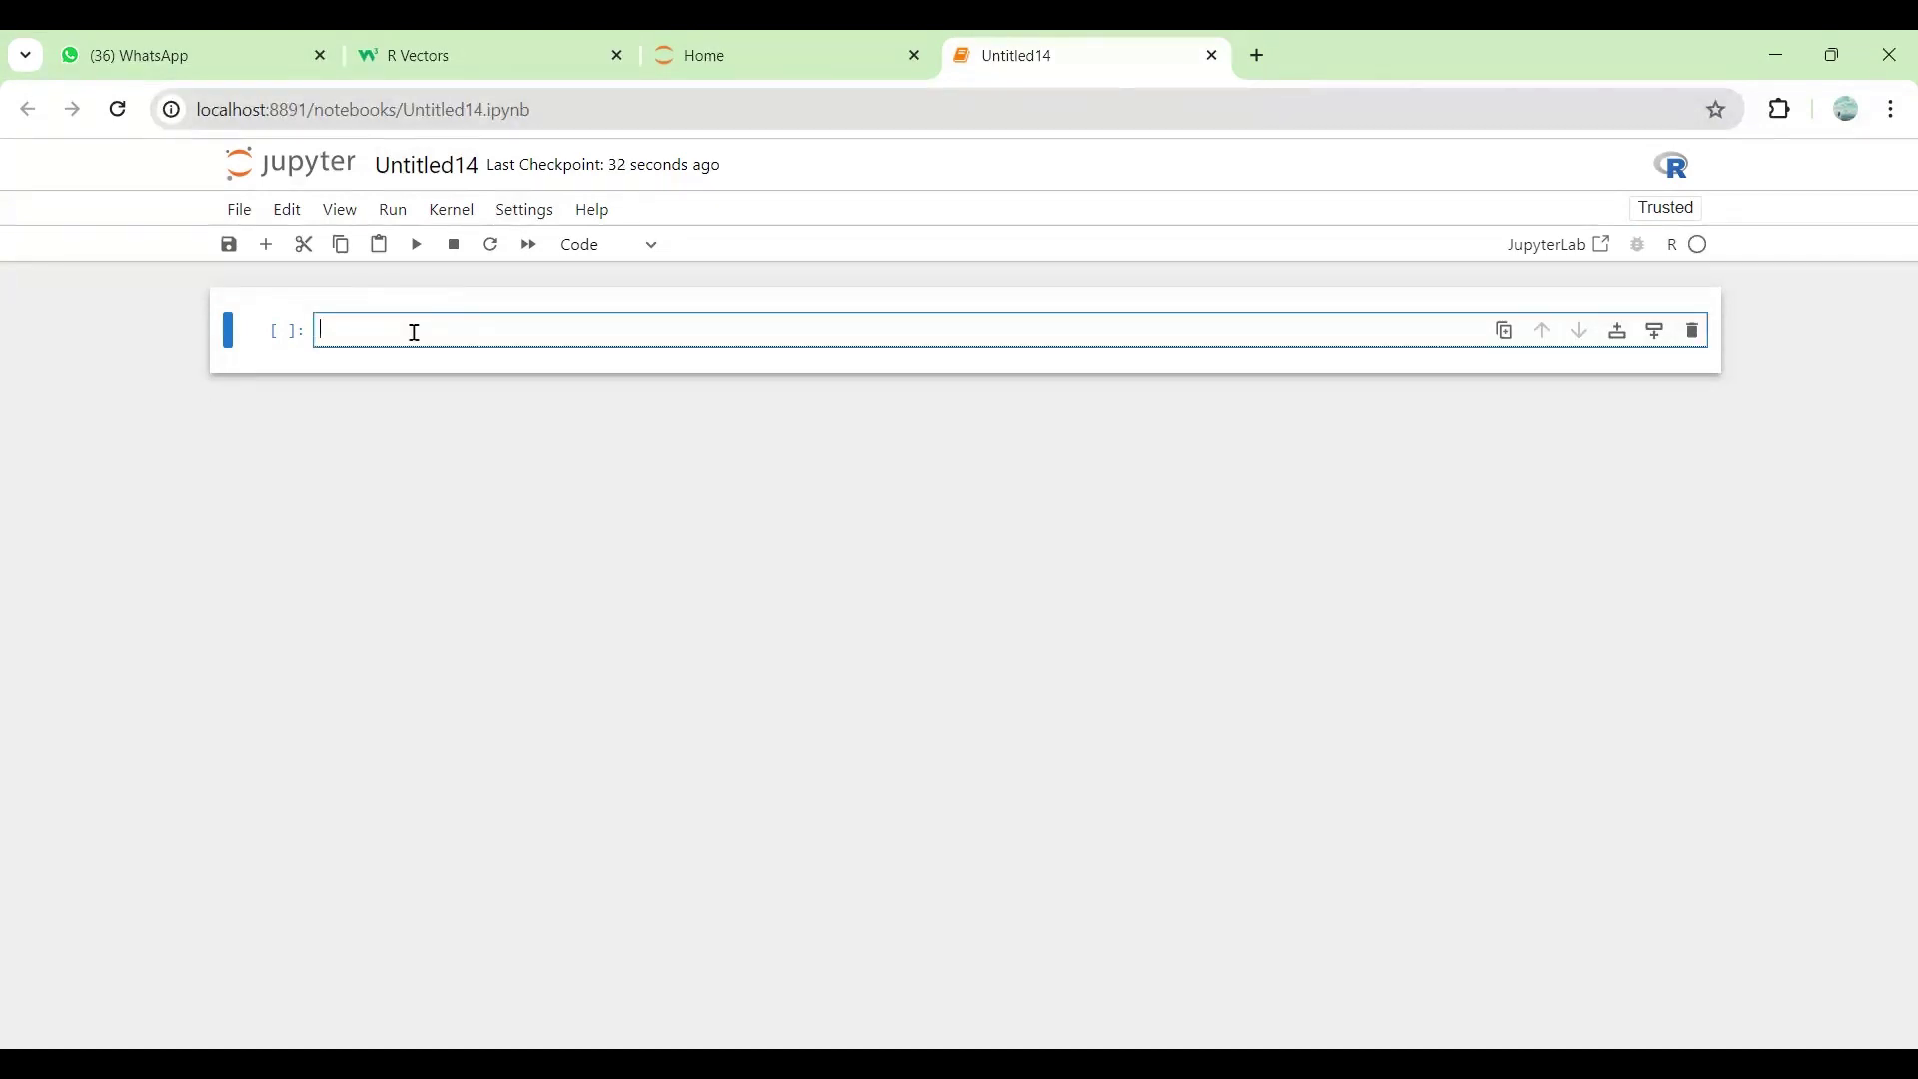
text(# Vector of strings fruits <- c("banana", "apple", "orange")  # Print fruits fruits)
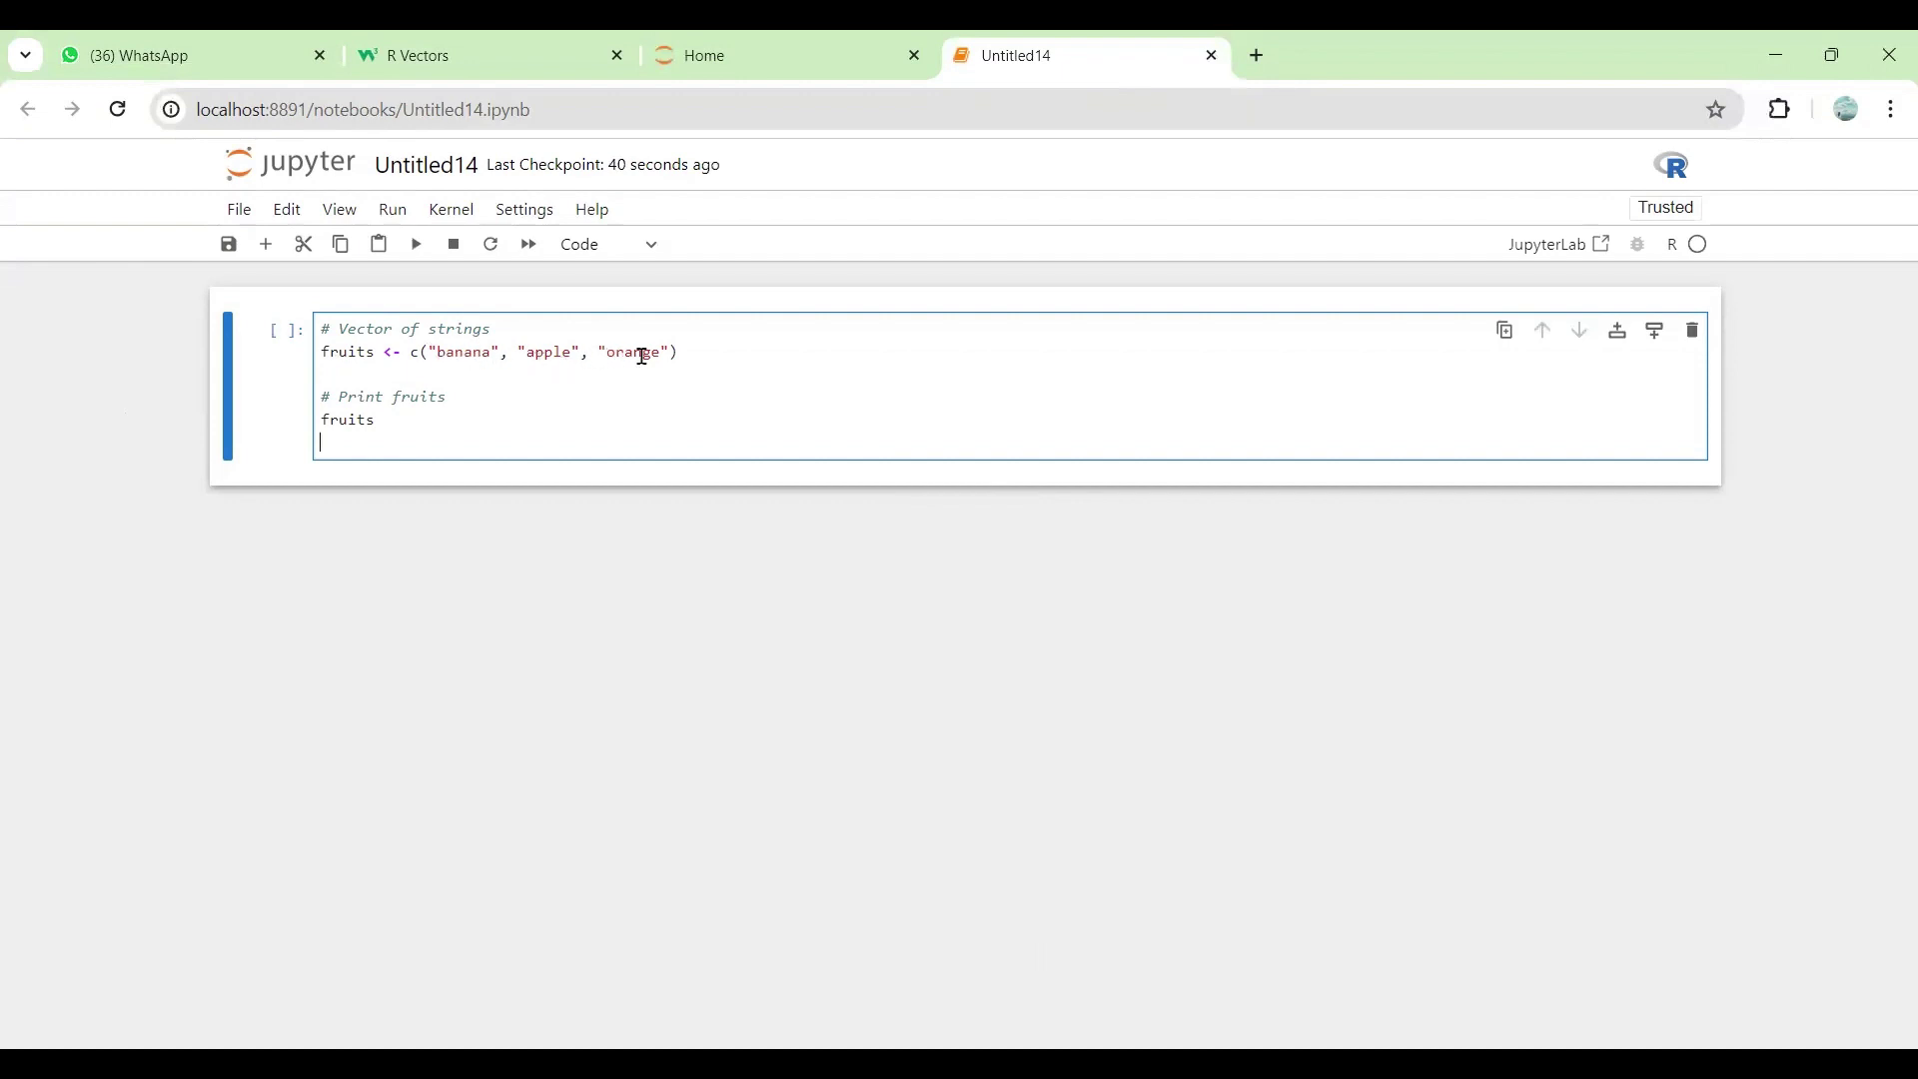
click(419, 250)
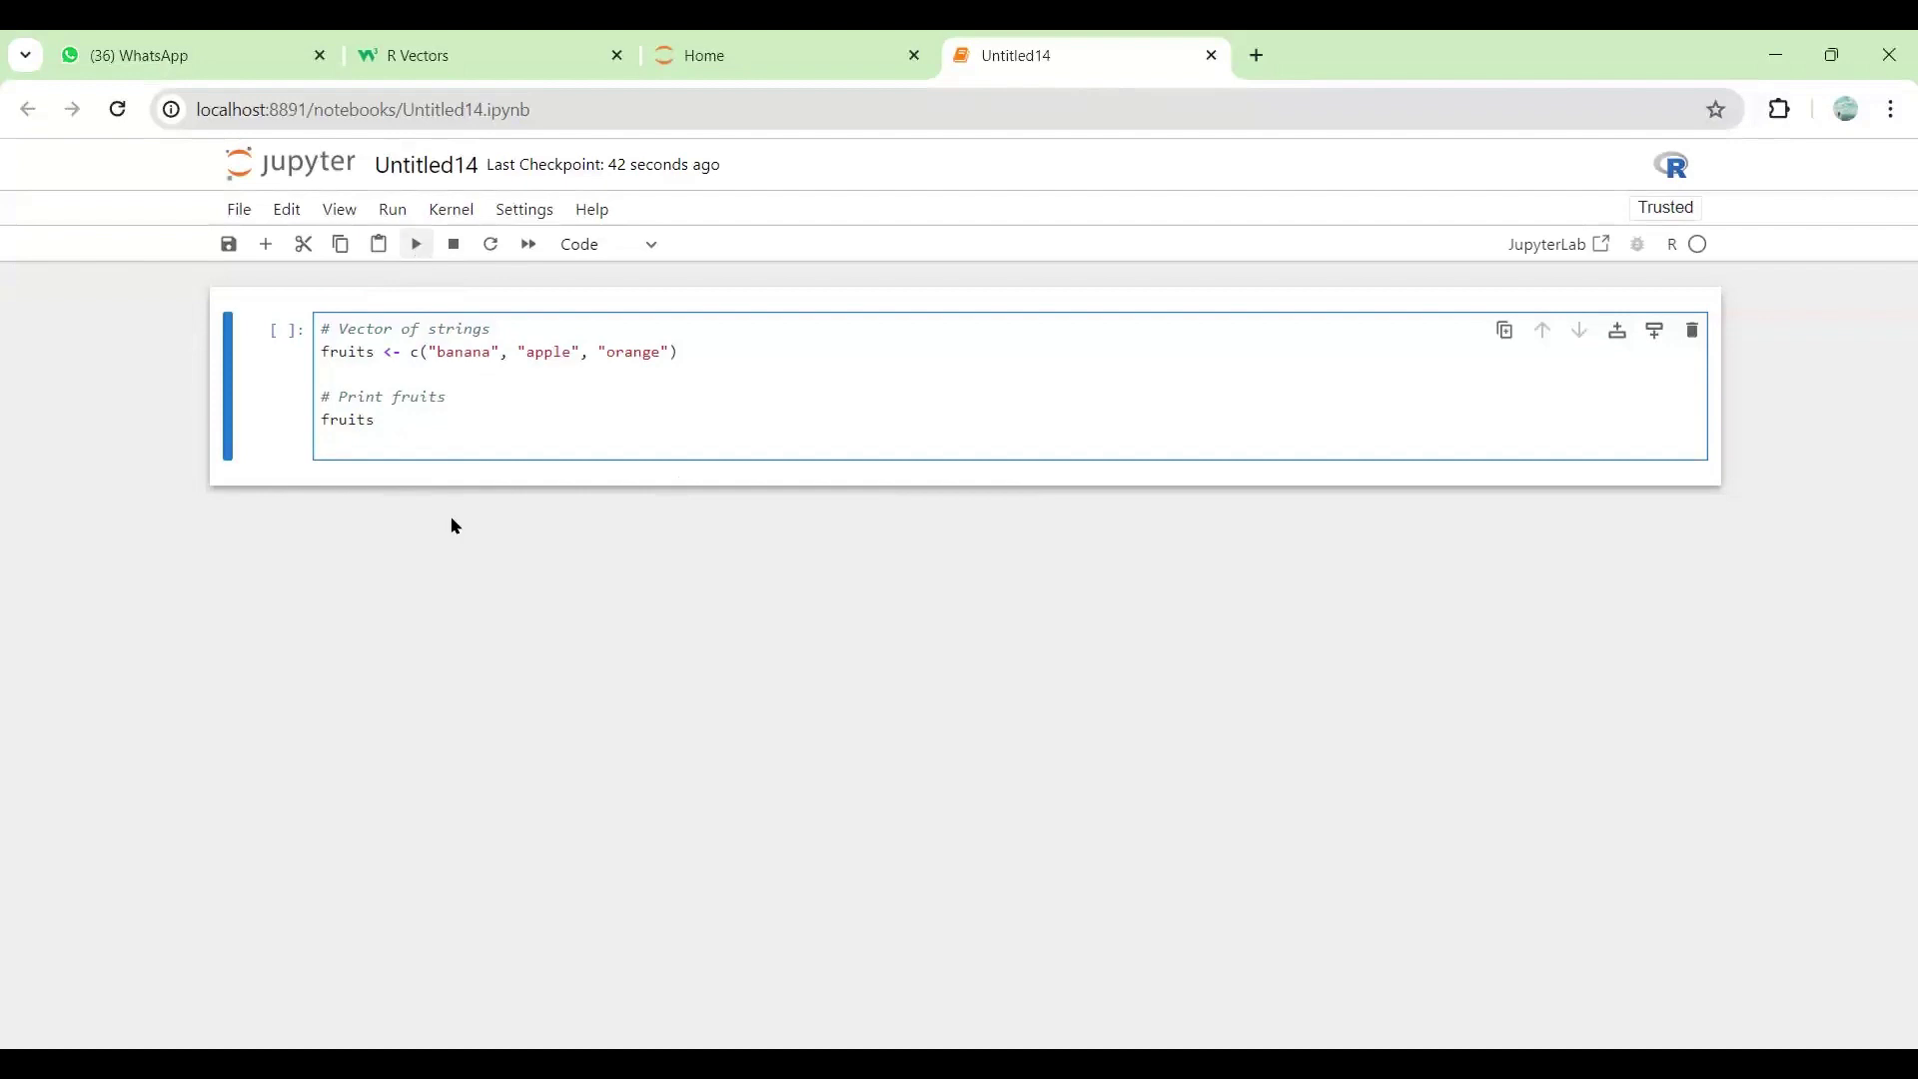